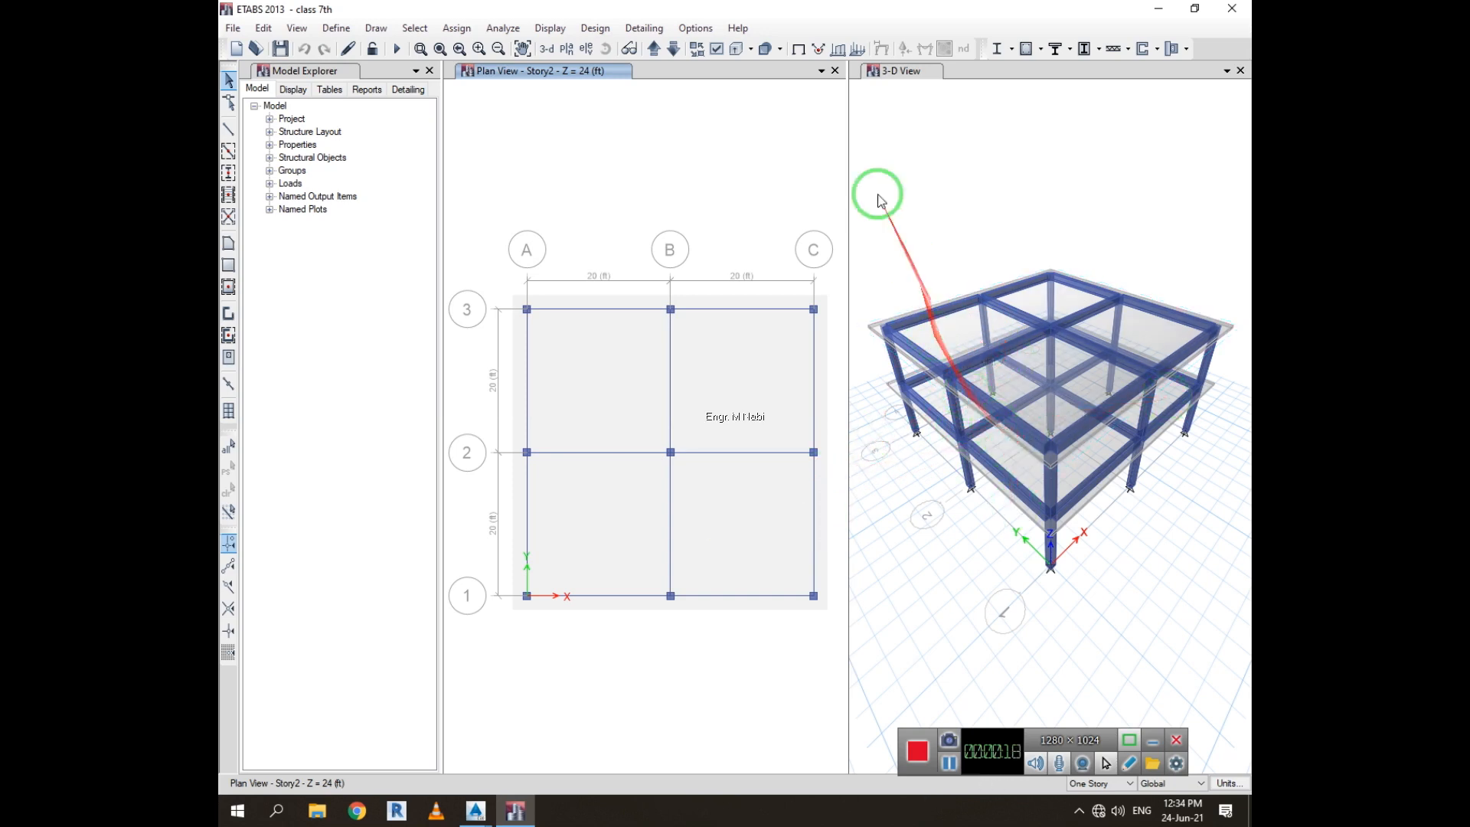
# Display the Dead pattern's frame span forces on the Story2 plan, with joint loads and loading values included
pyautogui.click(839, 48)
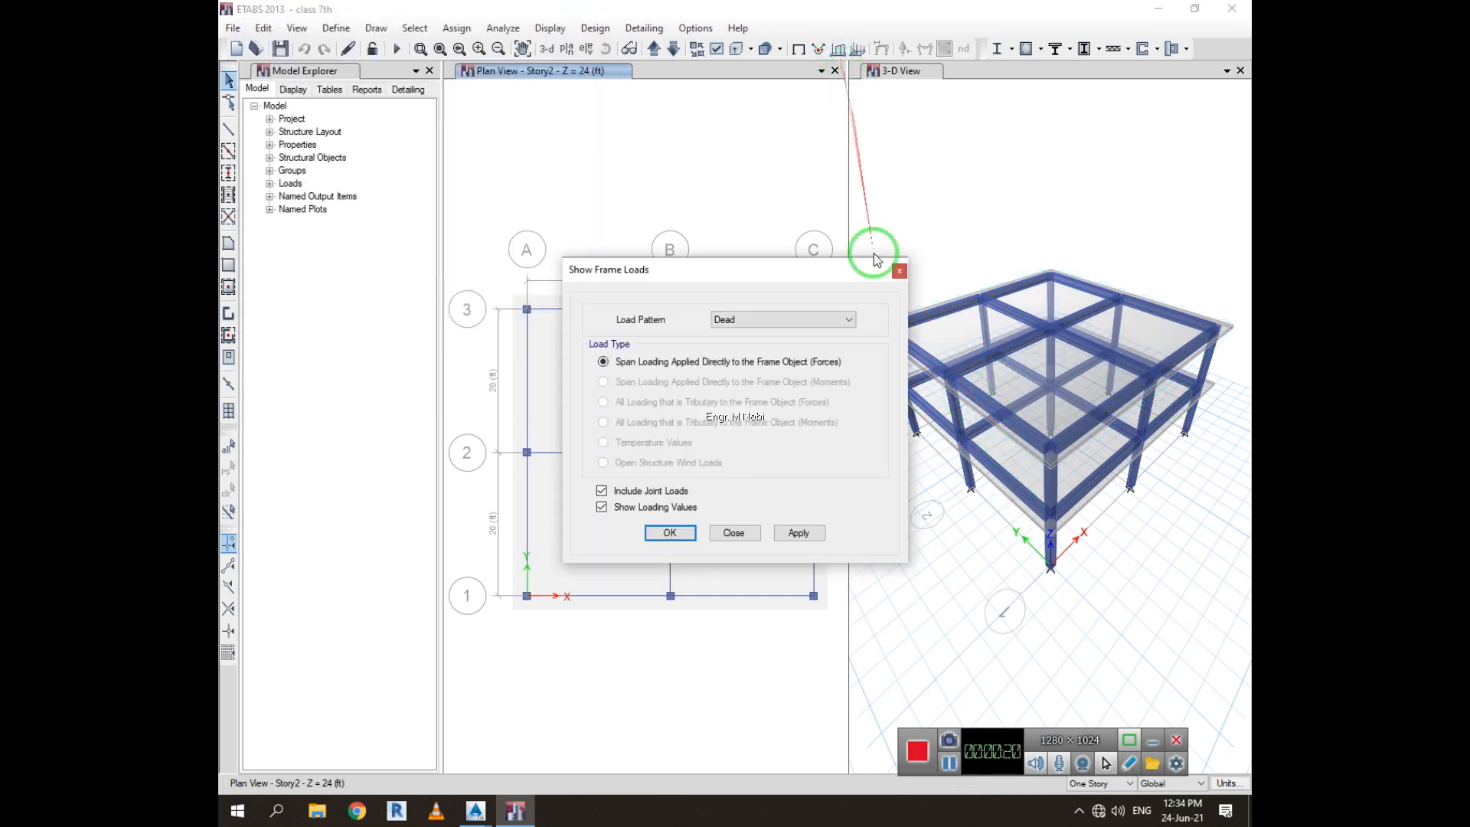
pyautogui.click(804, 532)
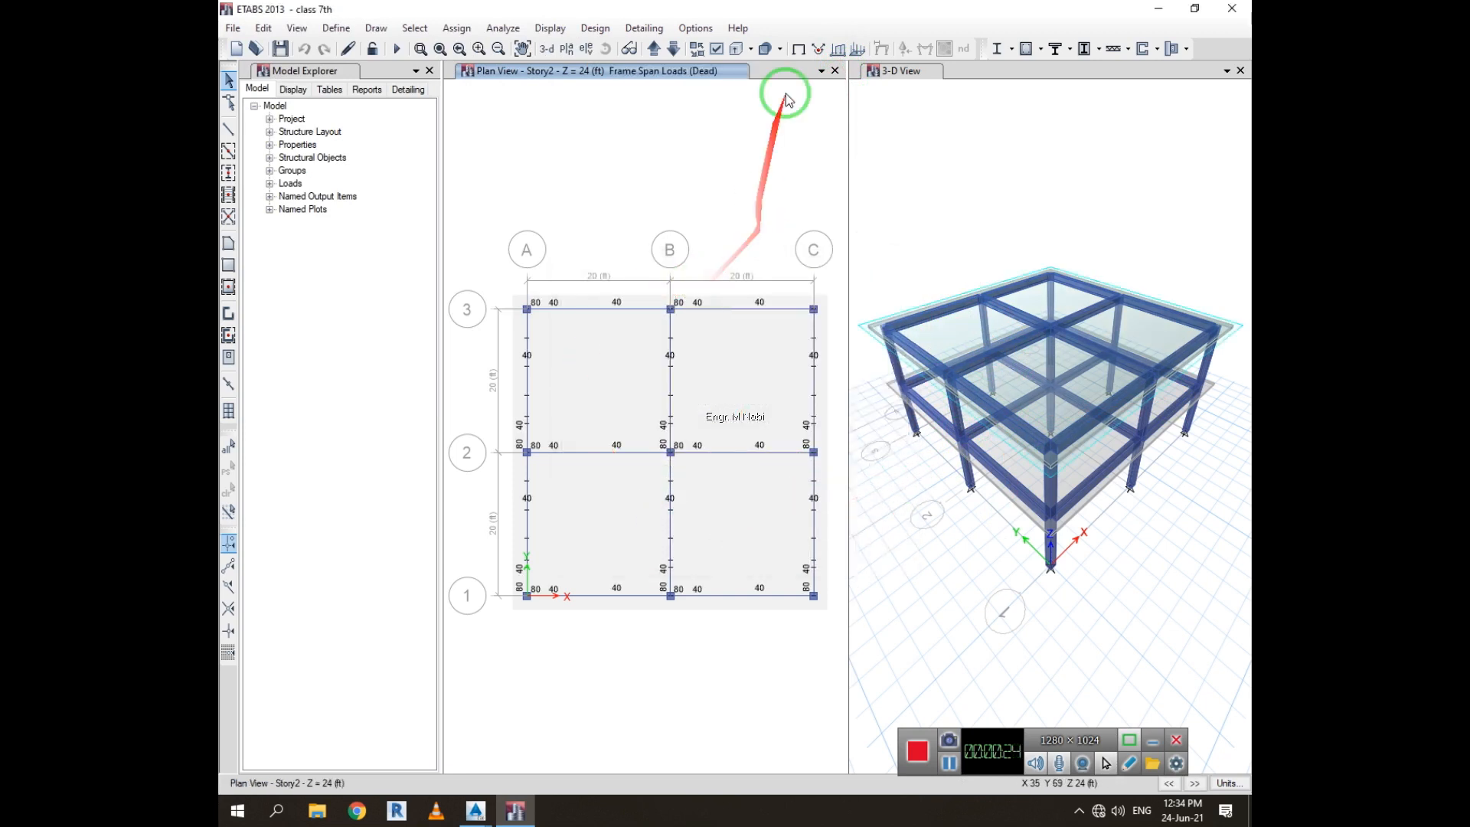
# Review the load types available for the Live, Dead and SDL patterns in the frame loads display settings, then close them without applying
pyautogui.click(836, 50)
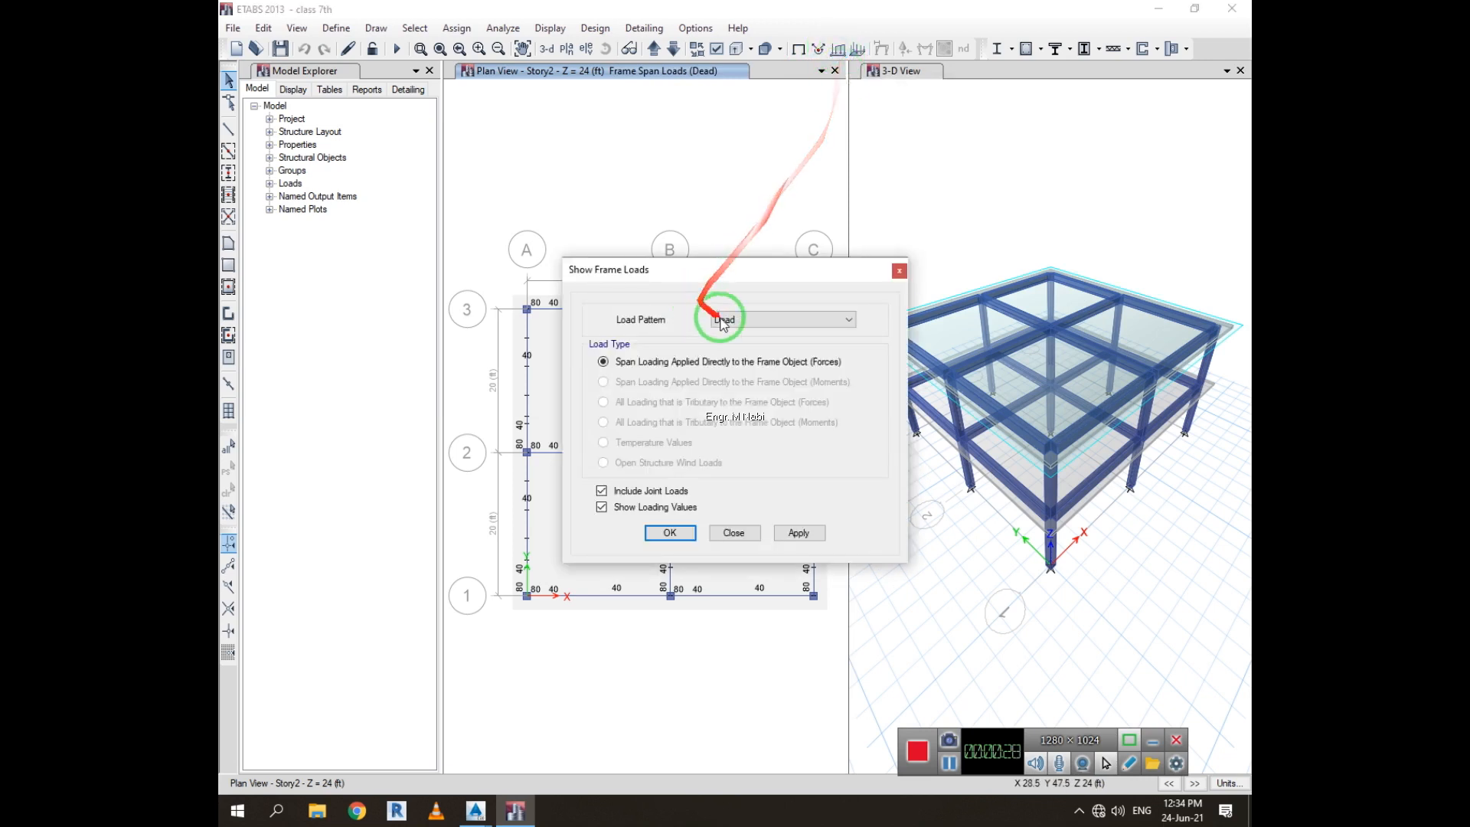
pyautogui.moveTo(695, 272); pyautogui.dragTo(888, 137)
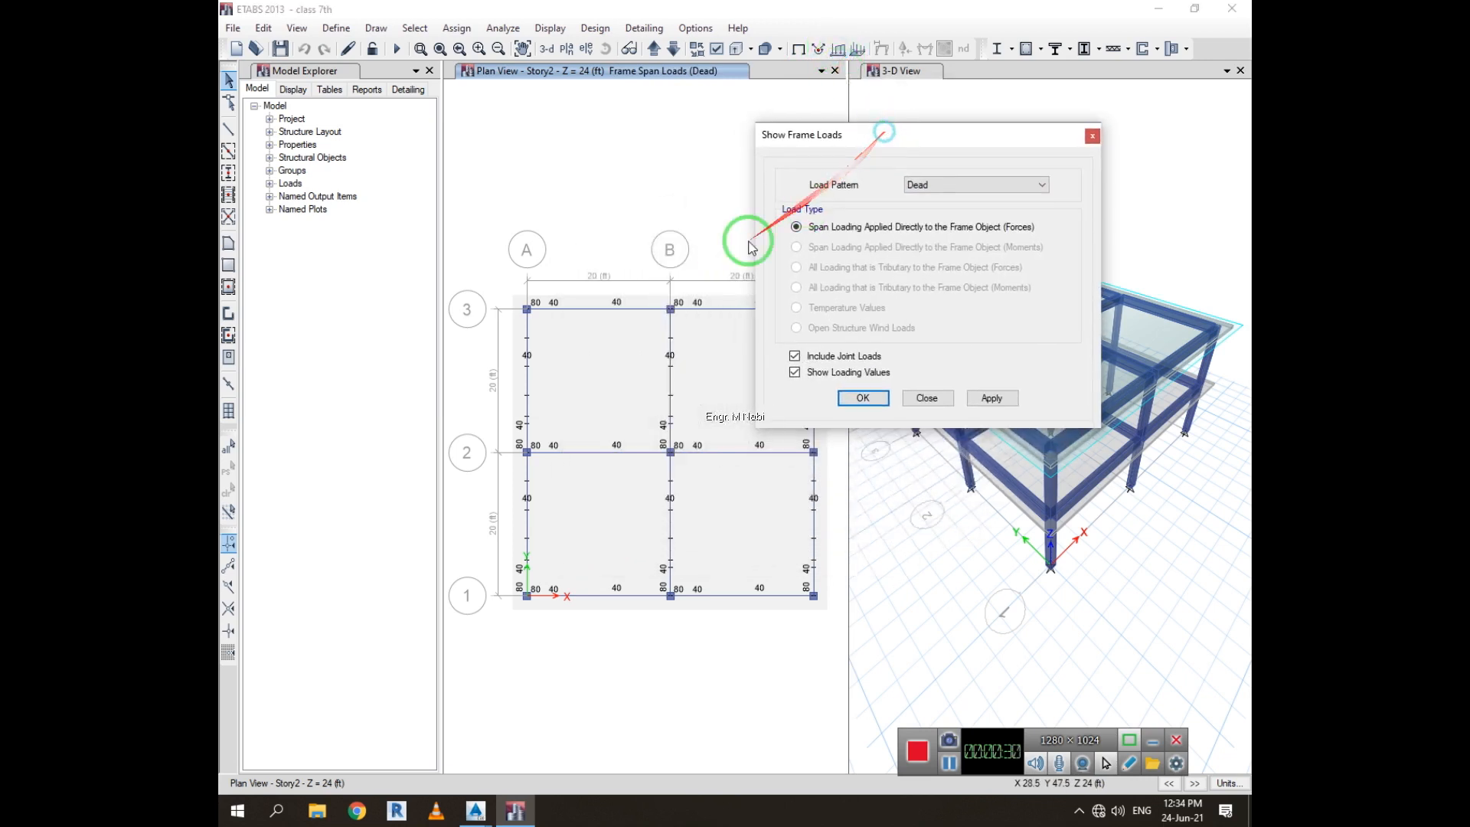
pyautogui.click(972, 185)
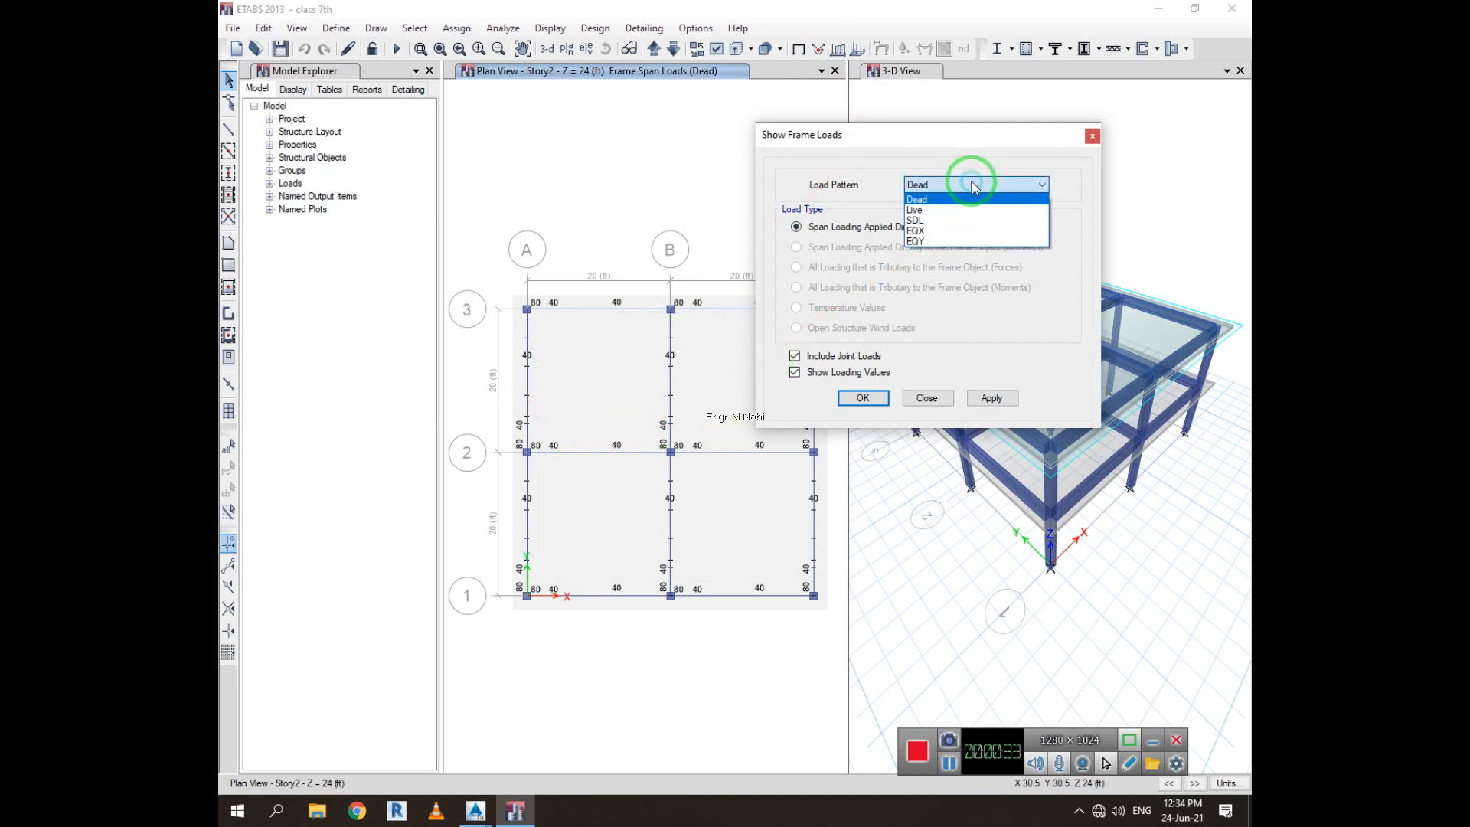
pyautogui.click(937, 210)
pyautogui.click(873, 399)
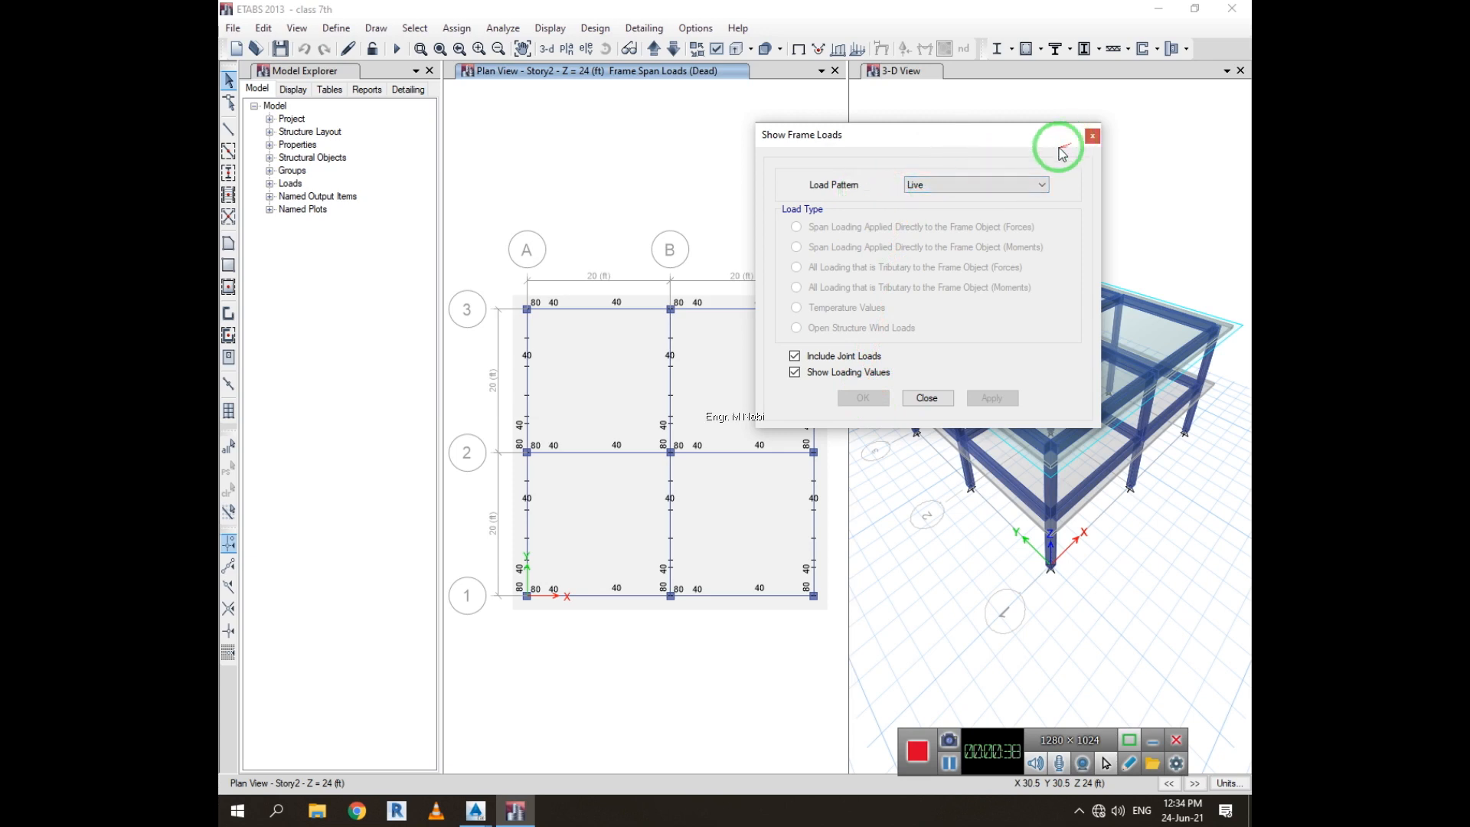
pyautogui.click(949, 184)
pyautogui.click(936, 198)
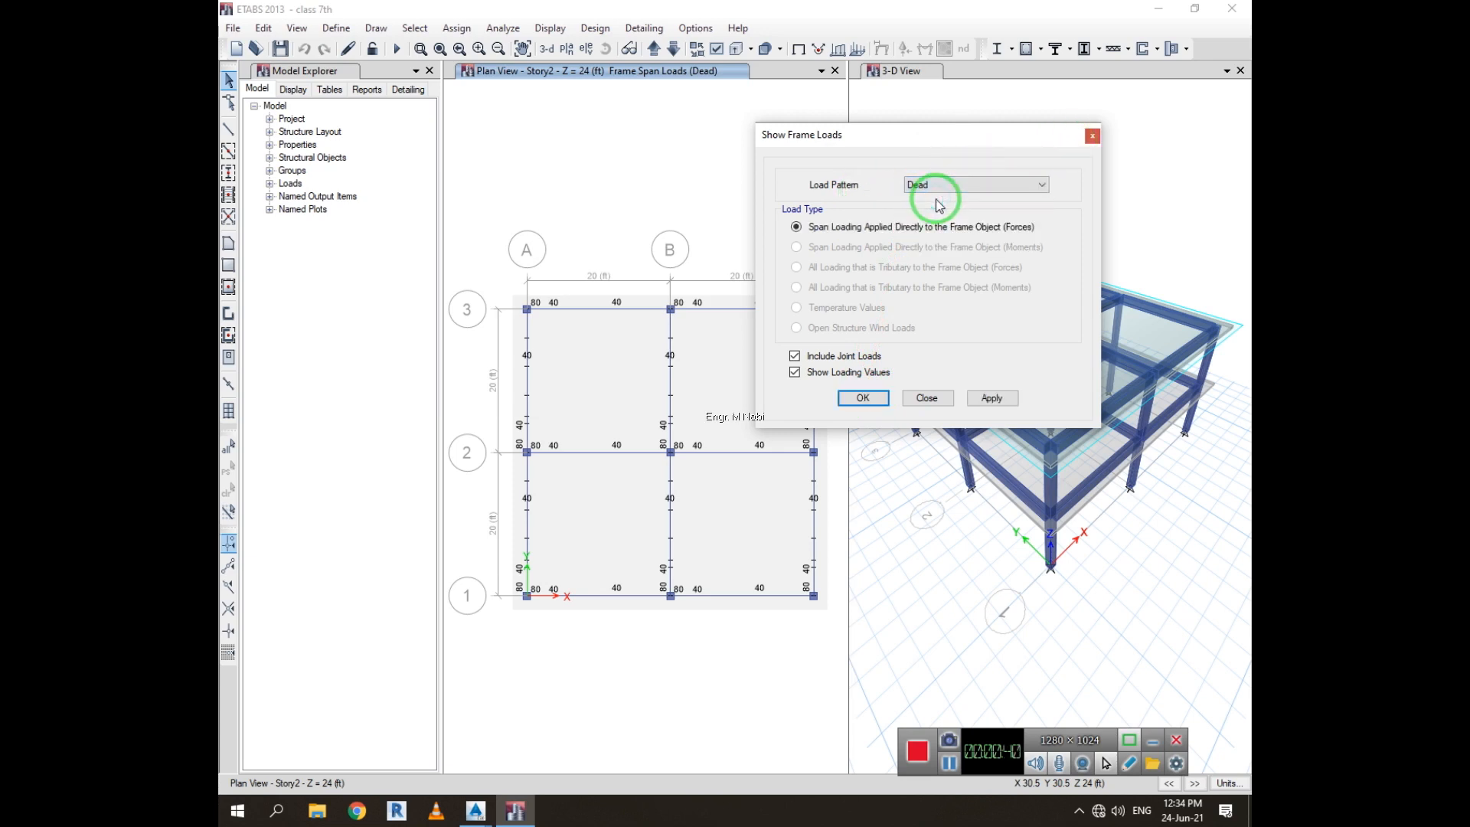
pyautogui.click(938, 187)
pyautogui.click(939, 204)
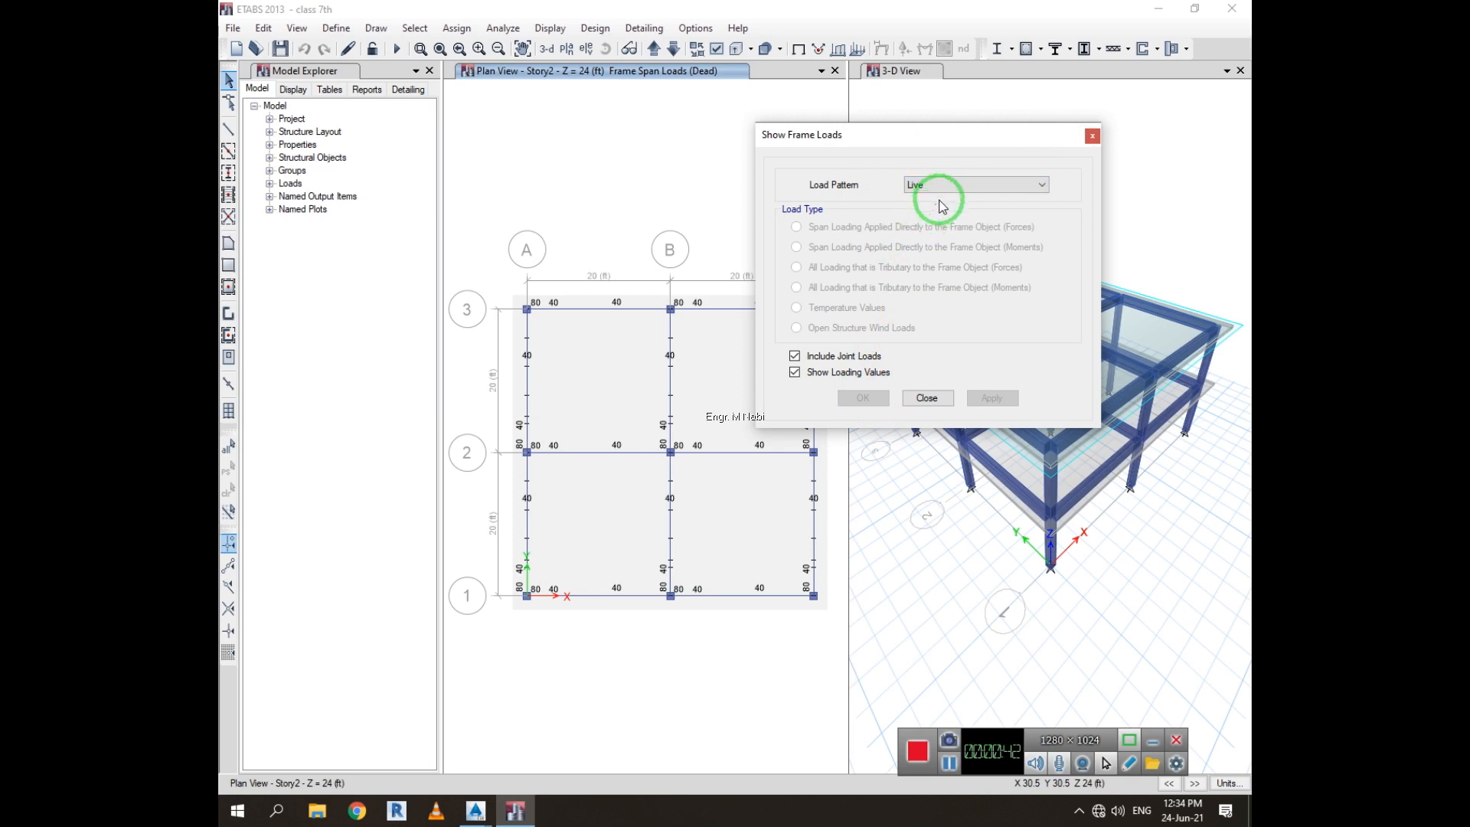
pyautogui.click(948, 187)
pyautogui.click(946, 218)
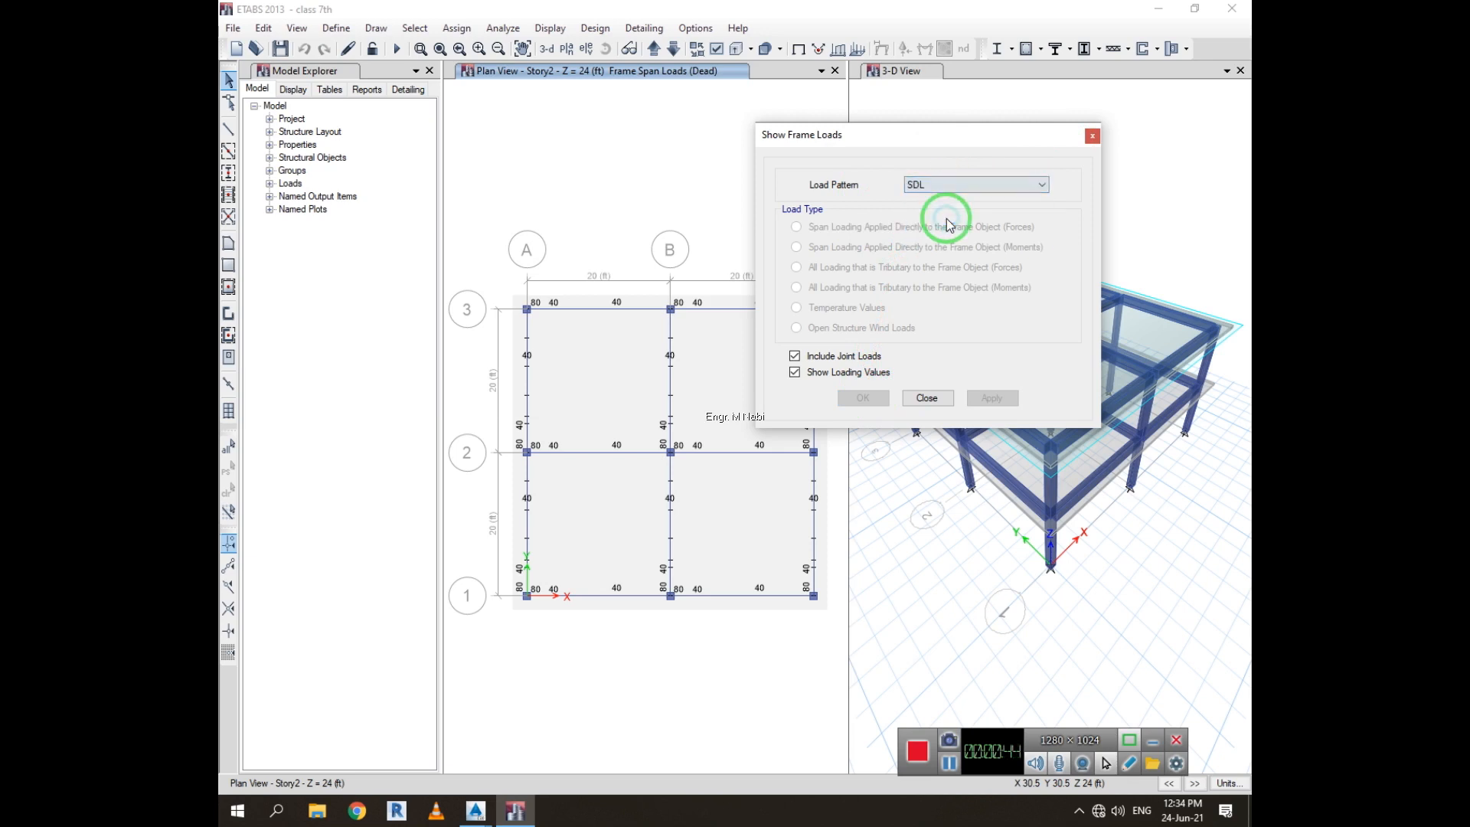
pyautogui.click(858, 357)
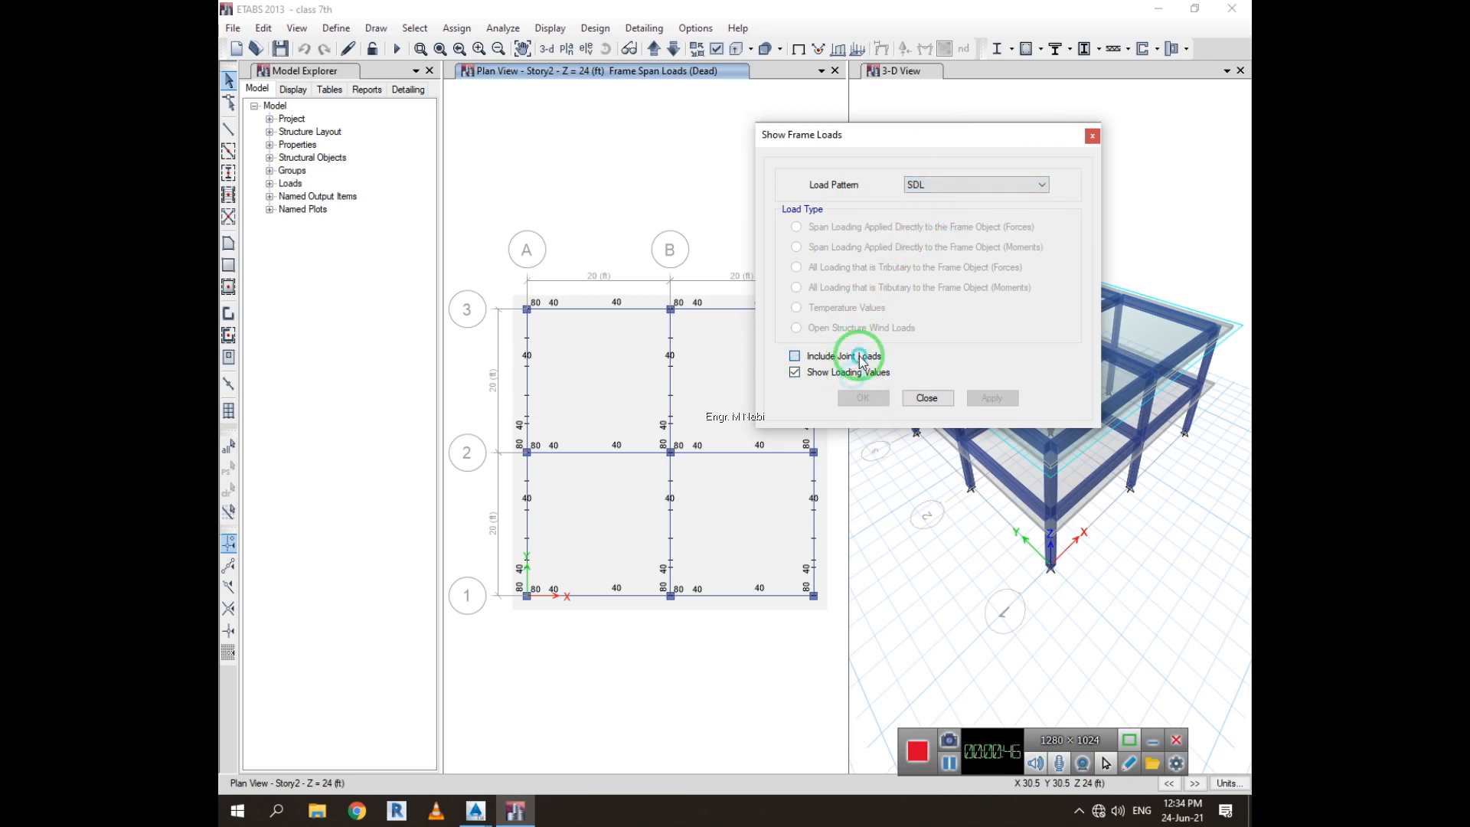
pyautogui.click(925, 398)
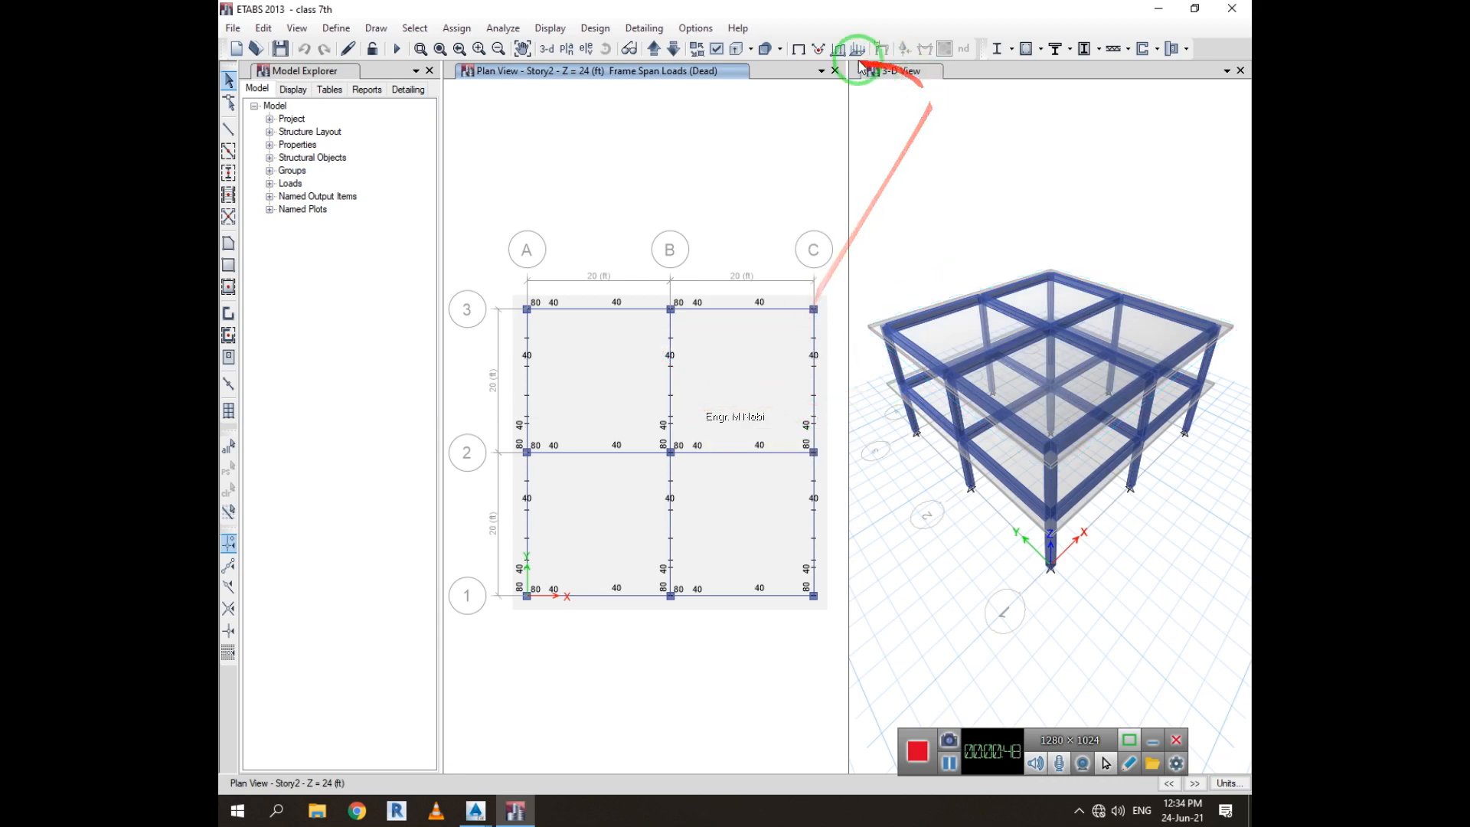
# Clear the frame loads from the Story2 plan and display the Live pattern's uniform shell loads in the Gravity direction
pyautogui.click(798, 49)
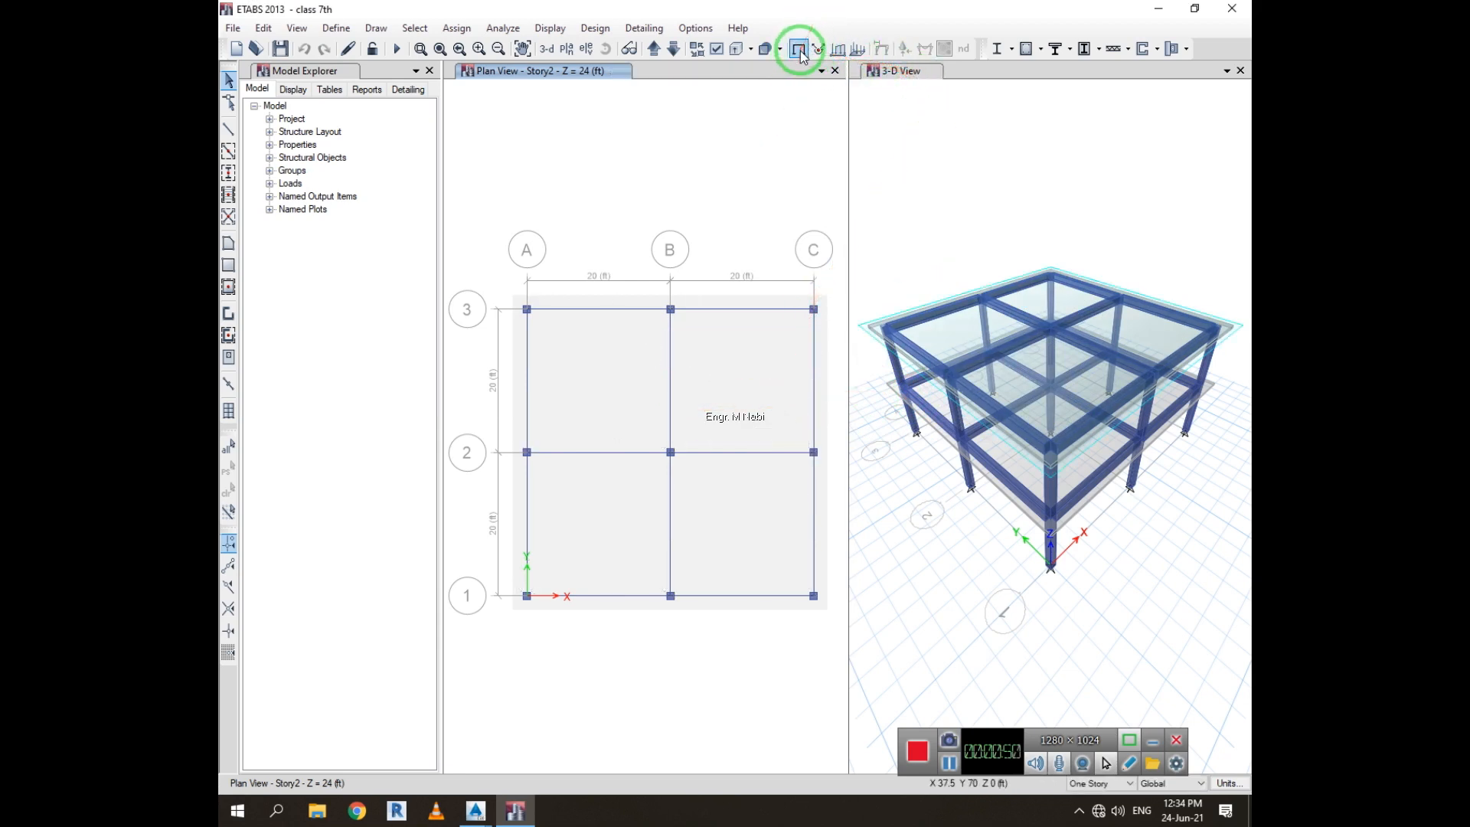
pyautogui.click(860, 49)
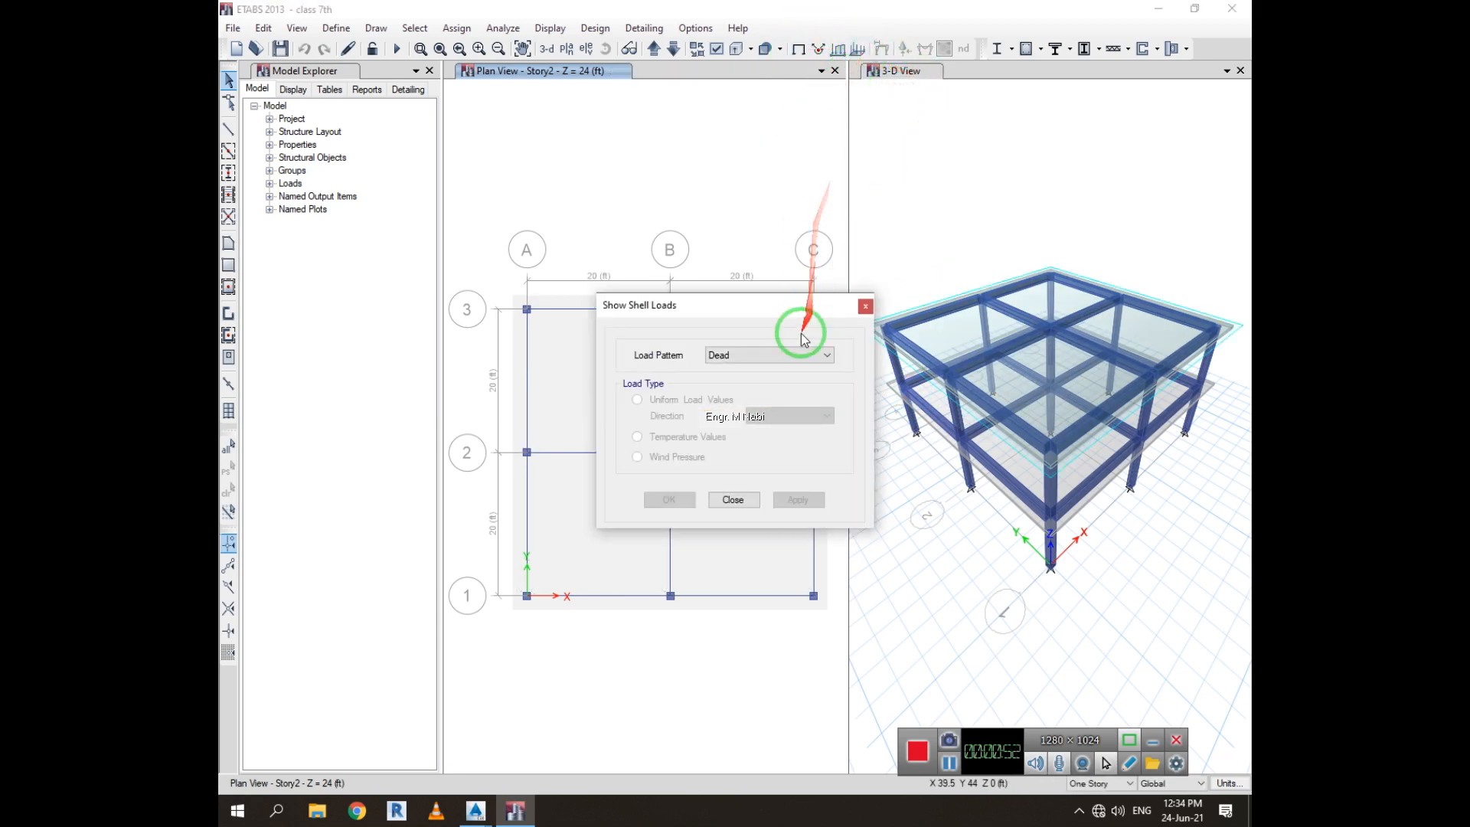
pyautogui.click(784, 354)
pyautogui.click(786, 366)
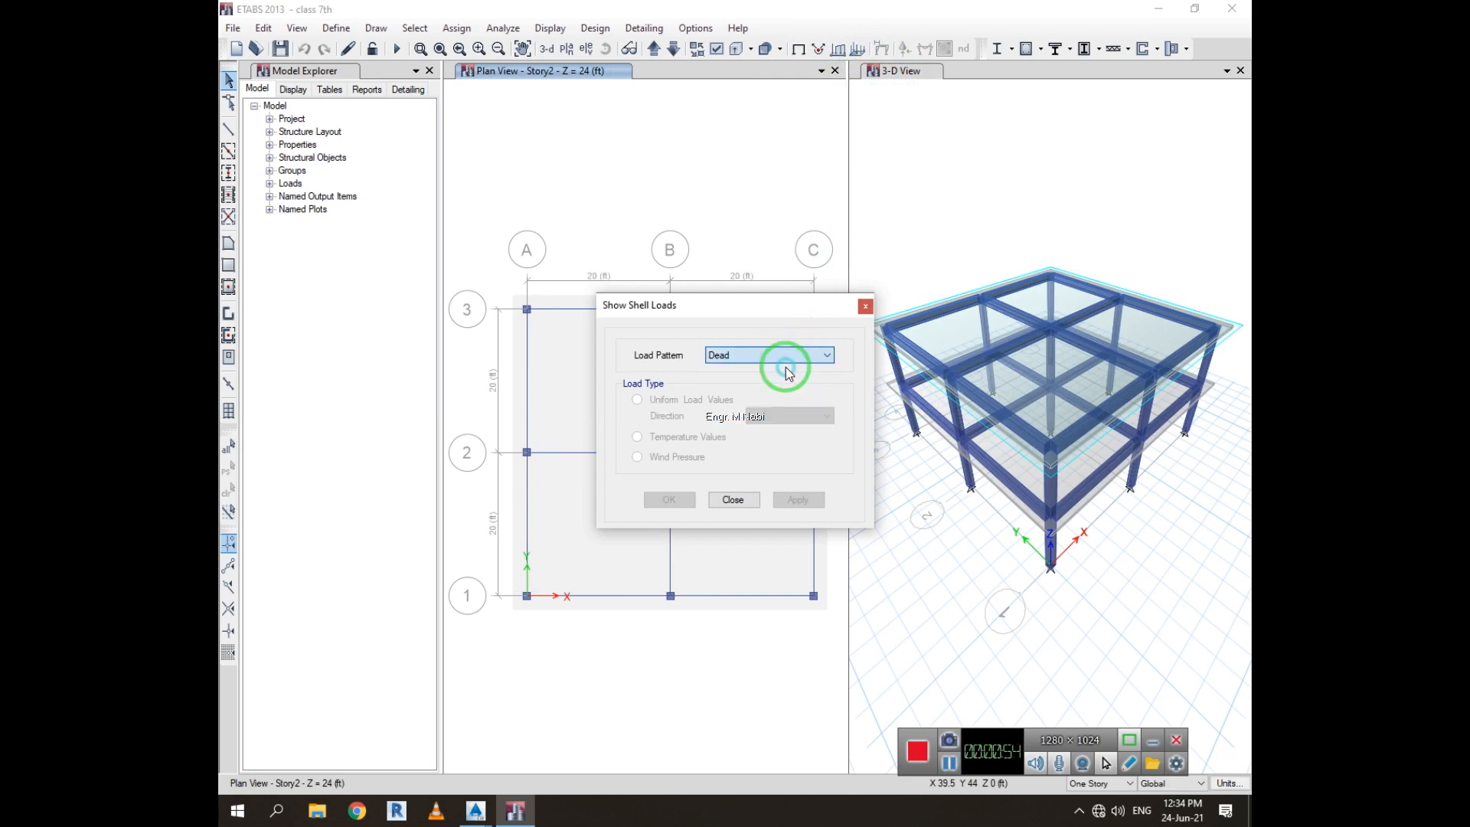
pyautogui.click(760, 356)
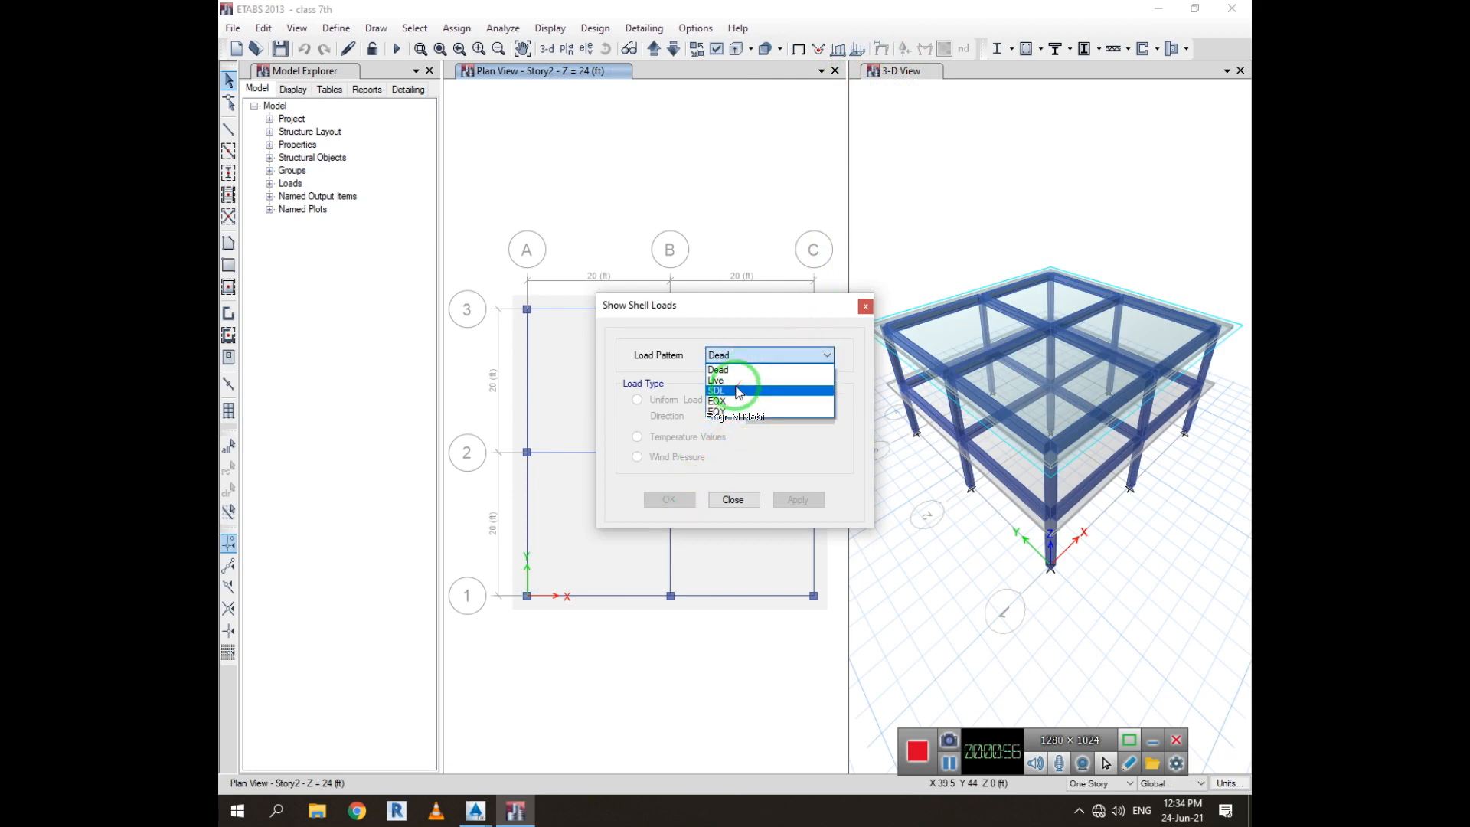
pyautogui.click(739, 380)
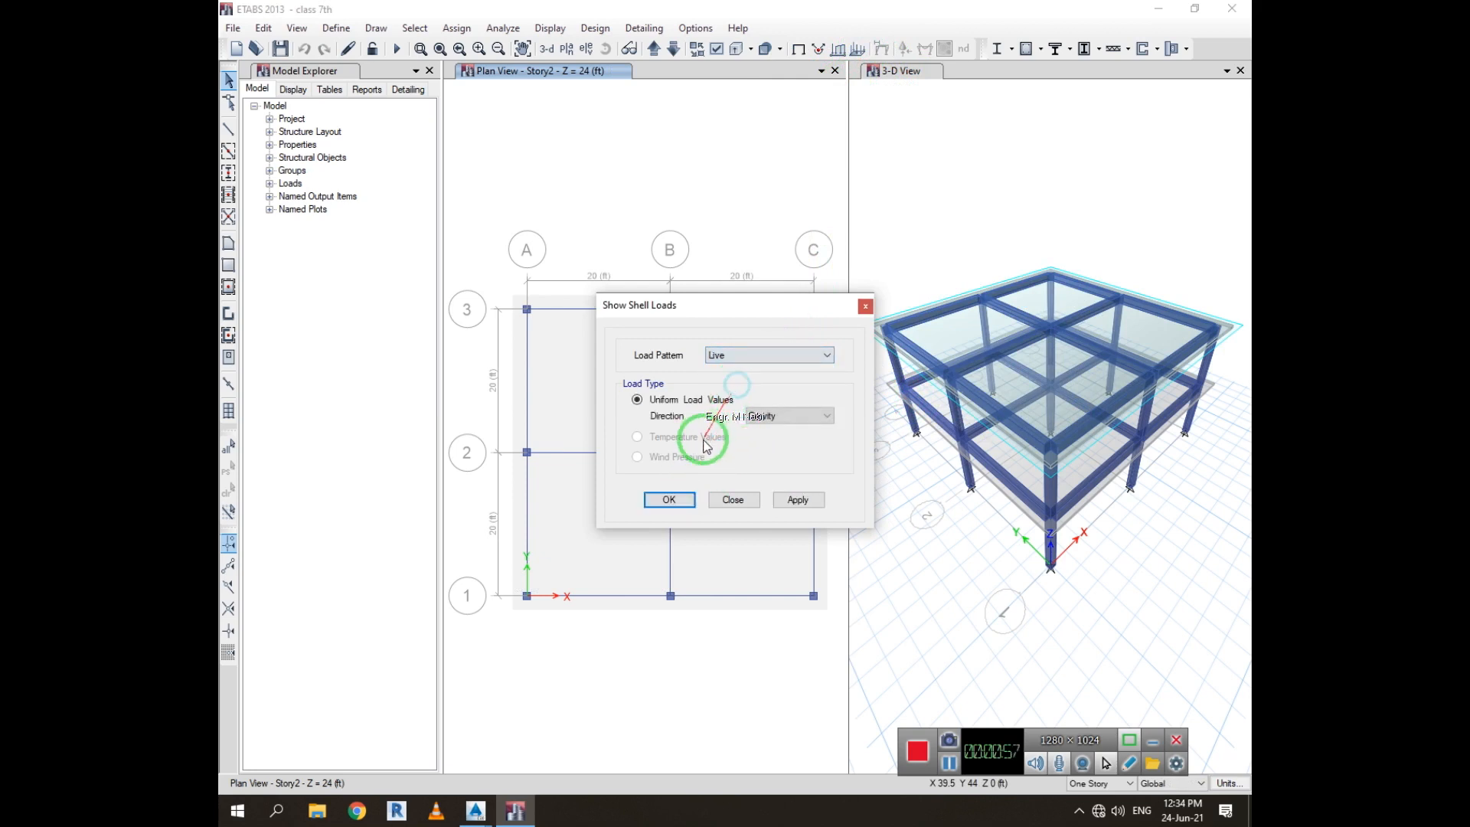
pyautogui.click(671, 500)
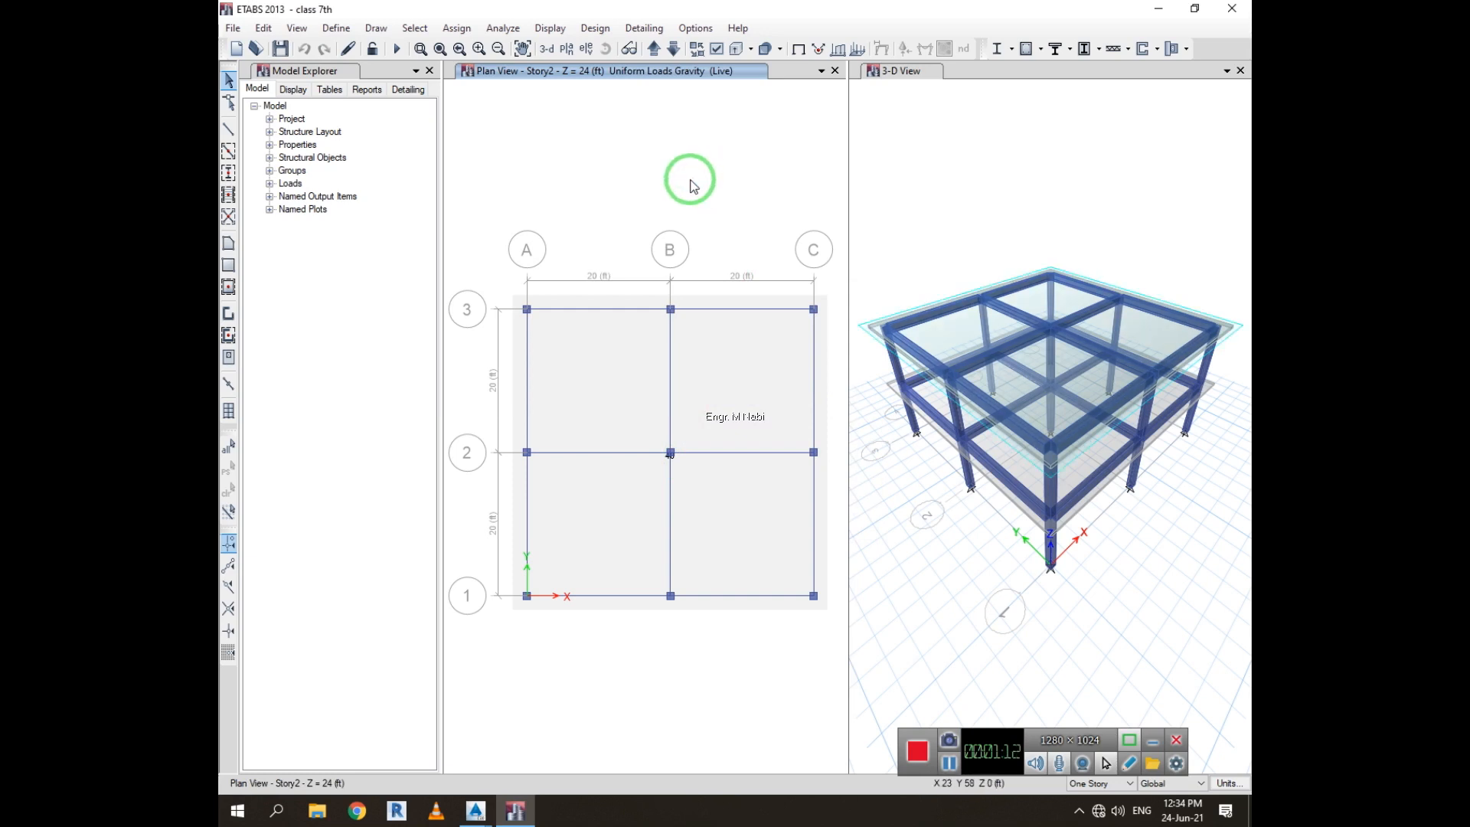
pyautogui.scroll(-5, 709, 316)
pyautogui.scroll(5, 709, 316)
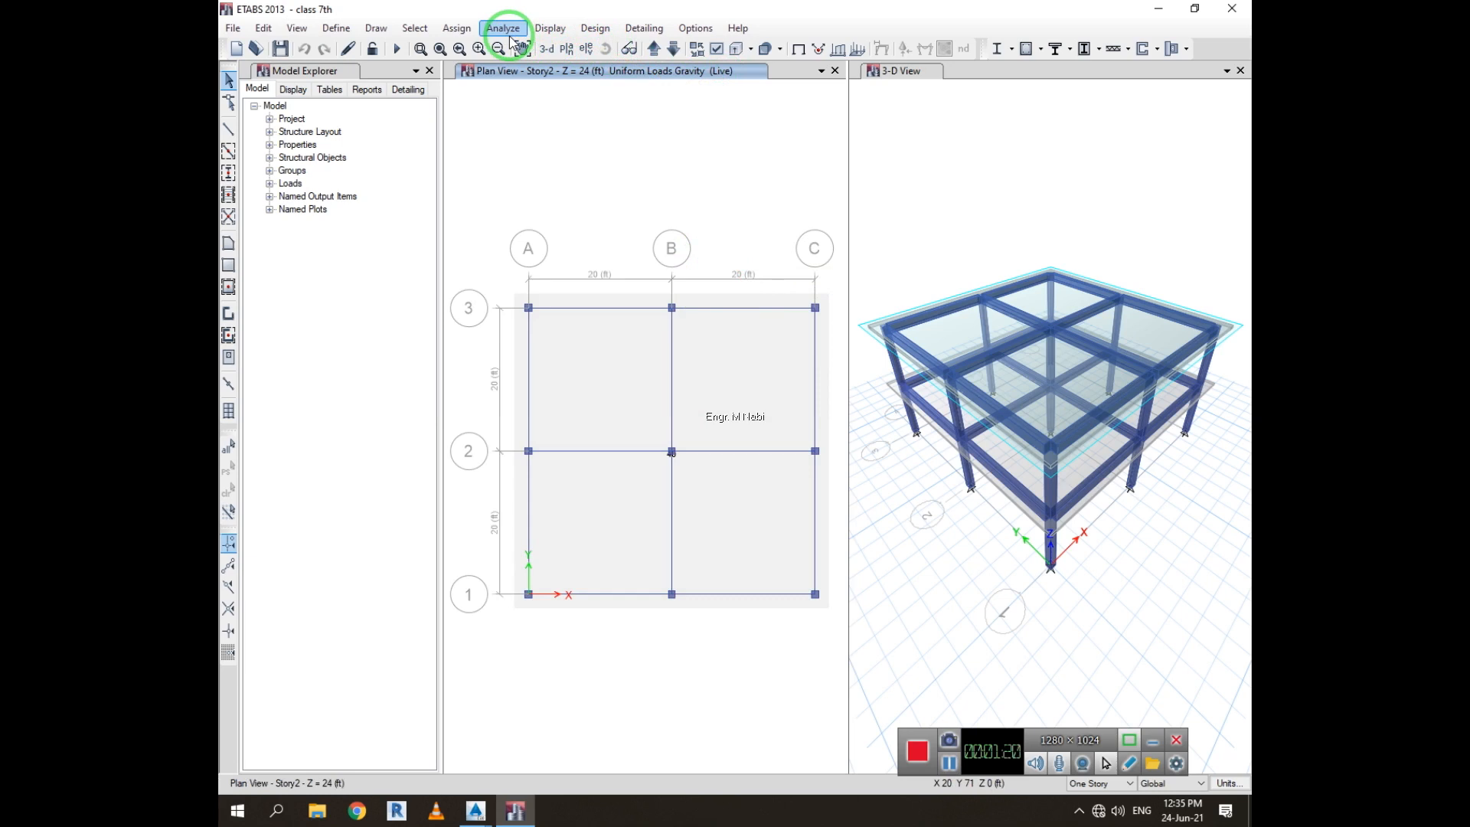
# Set up a model check from the 3-D view with all three joint checks and all three frame checks enabled
pyautogui.click(979, 184)
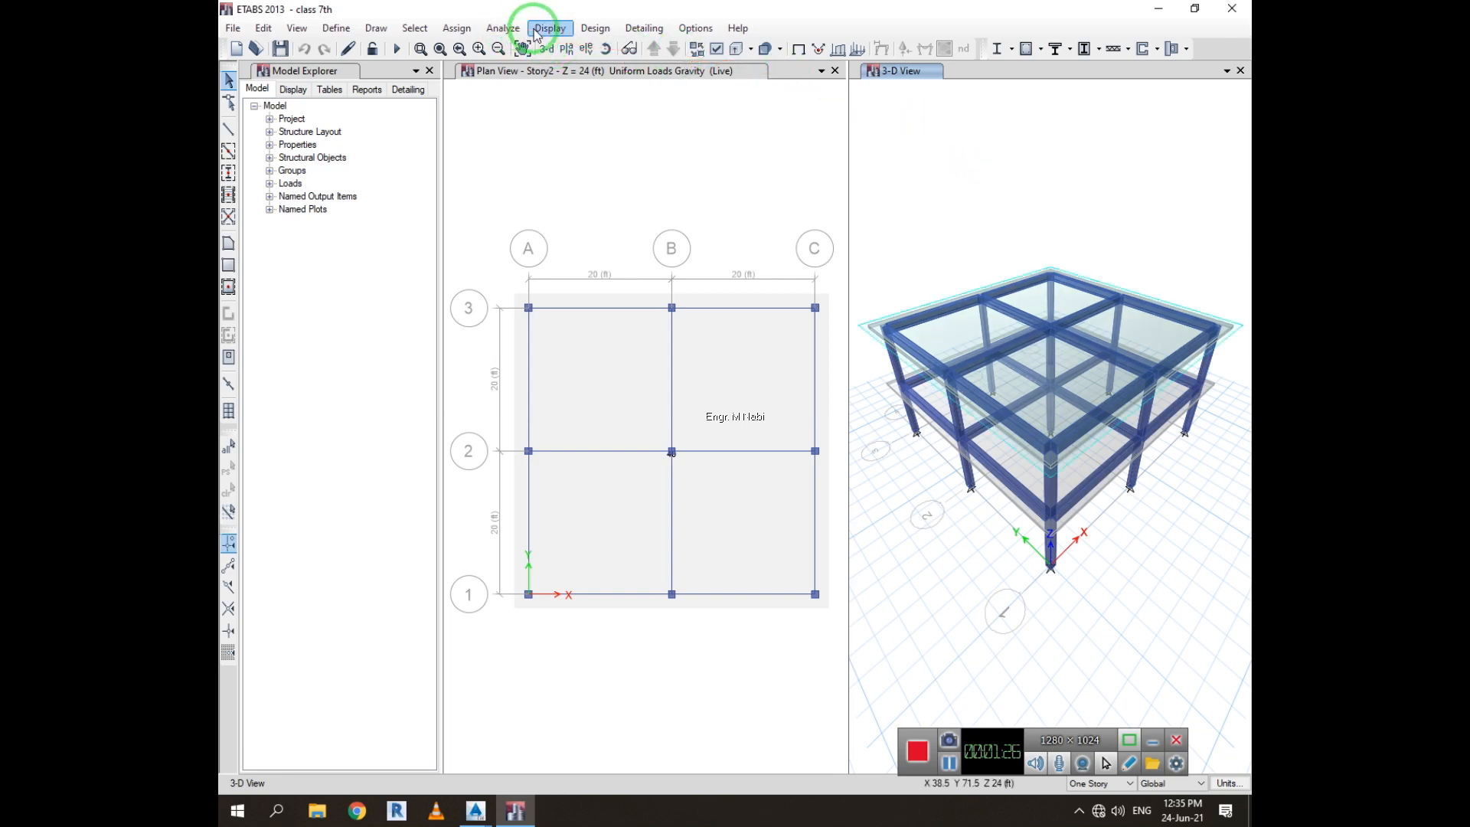
pyautogui.click(503, 29)
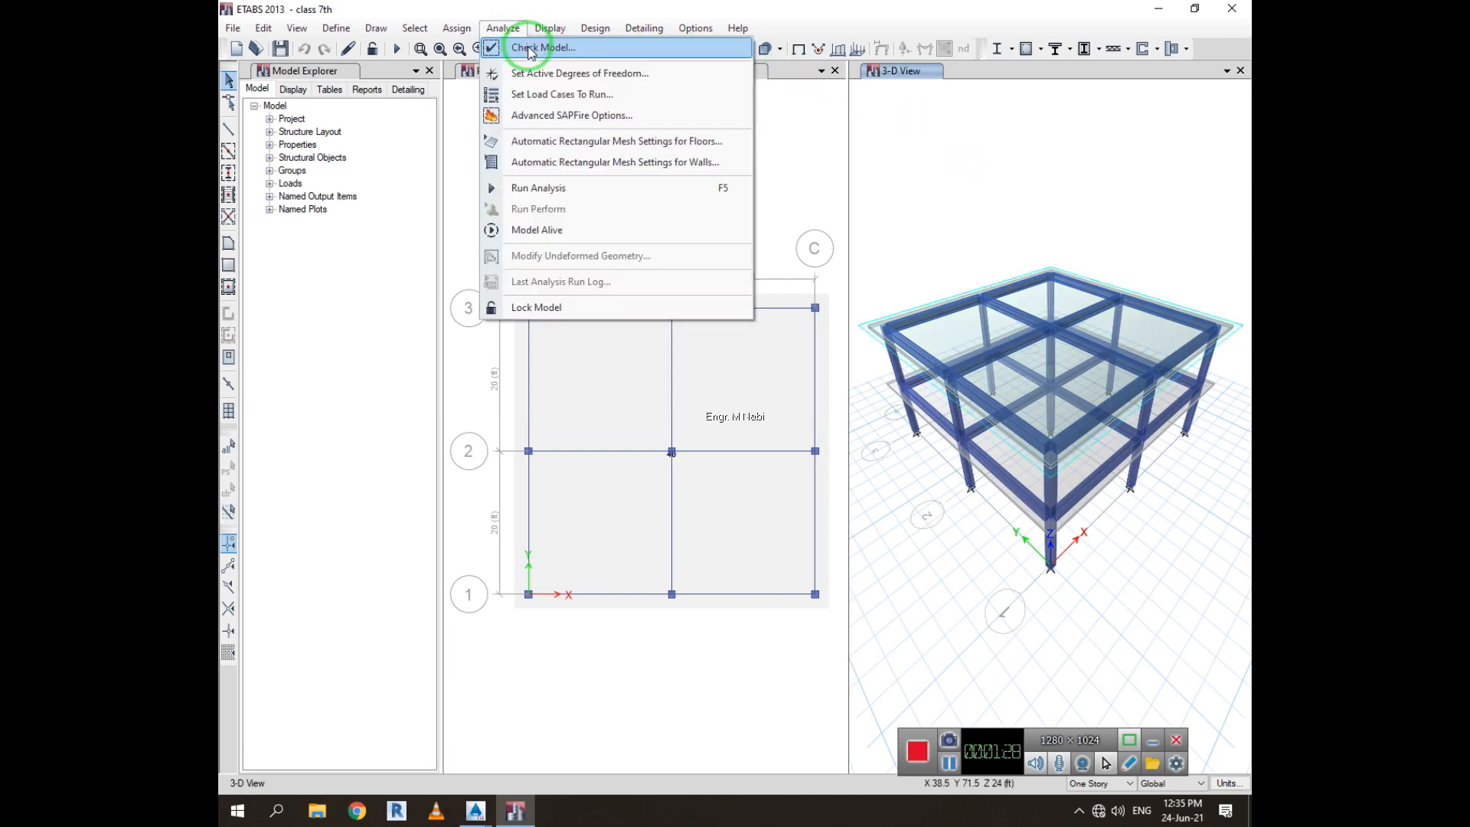
pyautogui.click(528, 49)
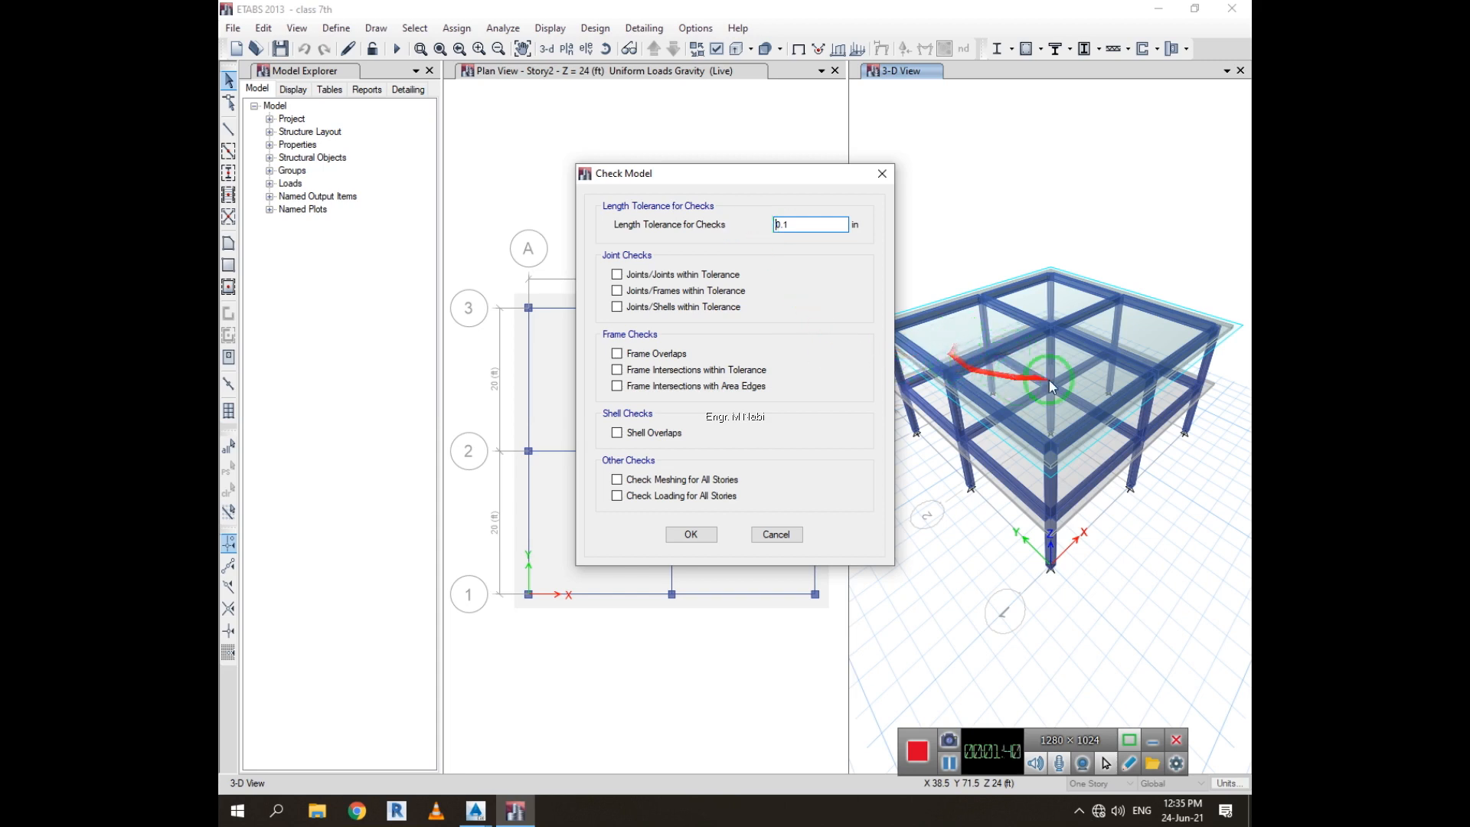
pyautogui.click(667, 276)
pyautogui.click(668, 291)
pyautogui.click(670, 307)
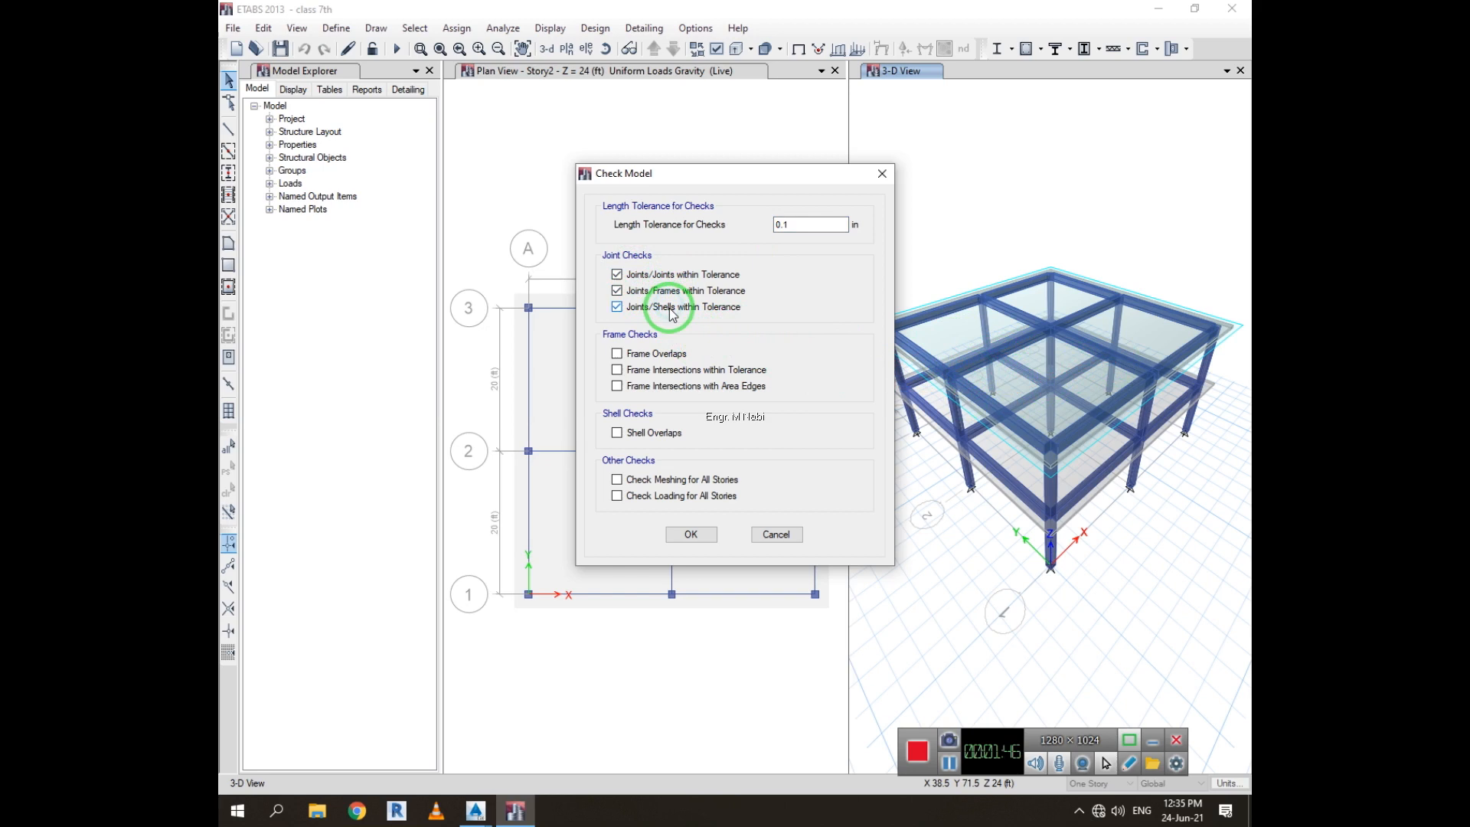
pyautogui.click(669, 355)
pyautogui.click(671, 370)
pyautogui.click(672, 387)
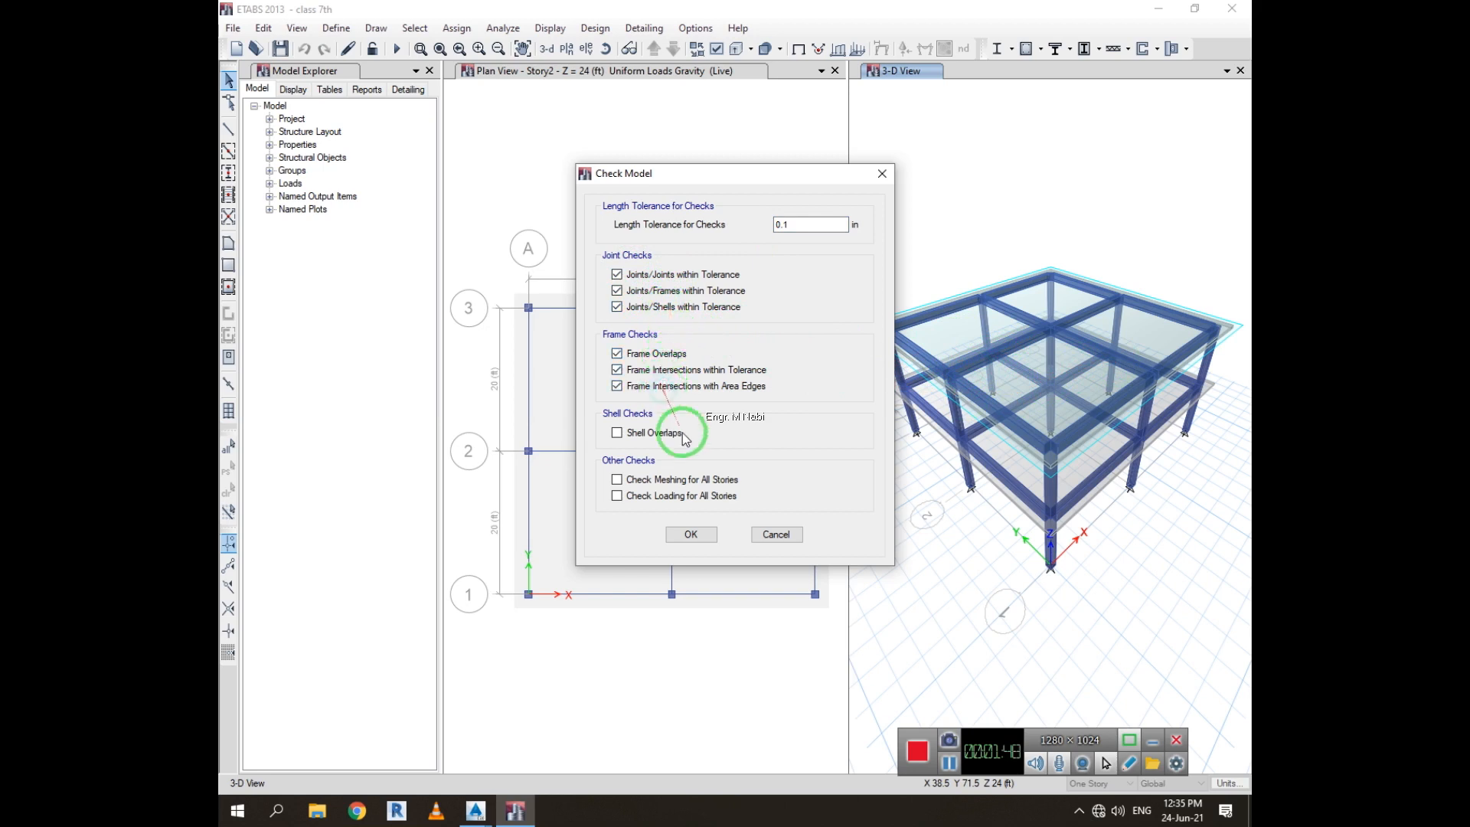
# Add the meshing and loading checks for all stories, run the model check, and close its report
pyautogui.click(659, 480)
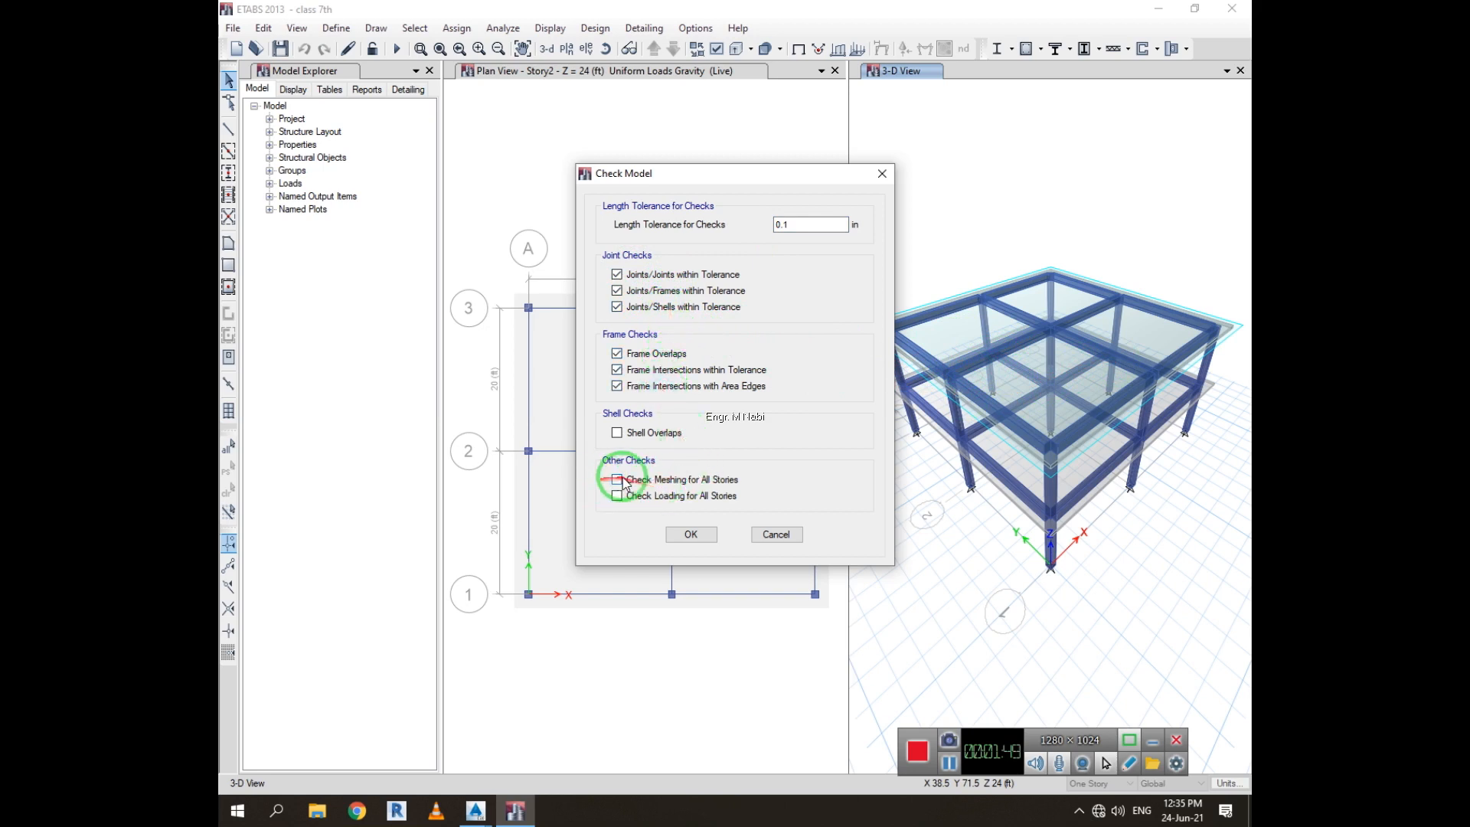
pyautogui.click(677, 499)
pyautogui.click(690, 536)
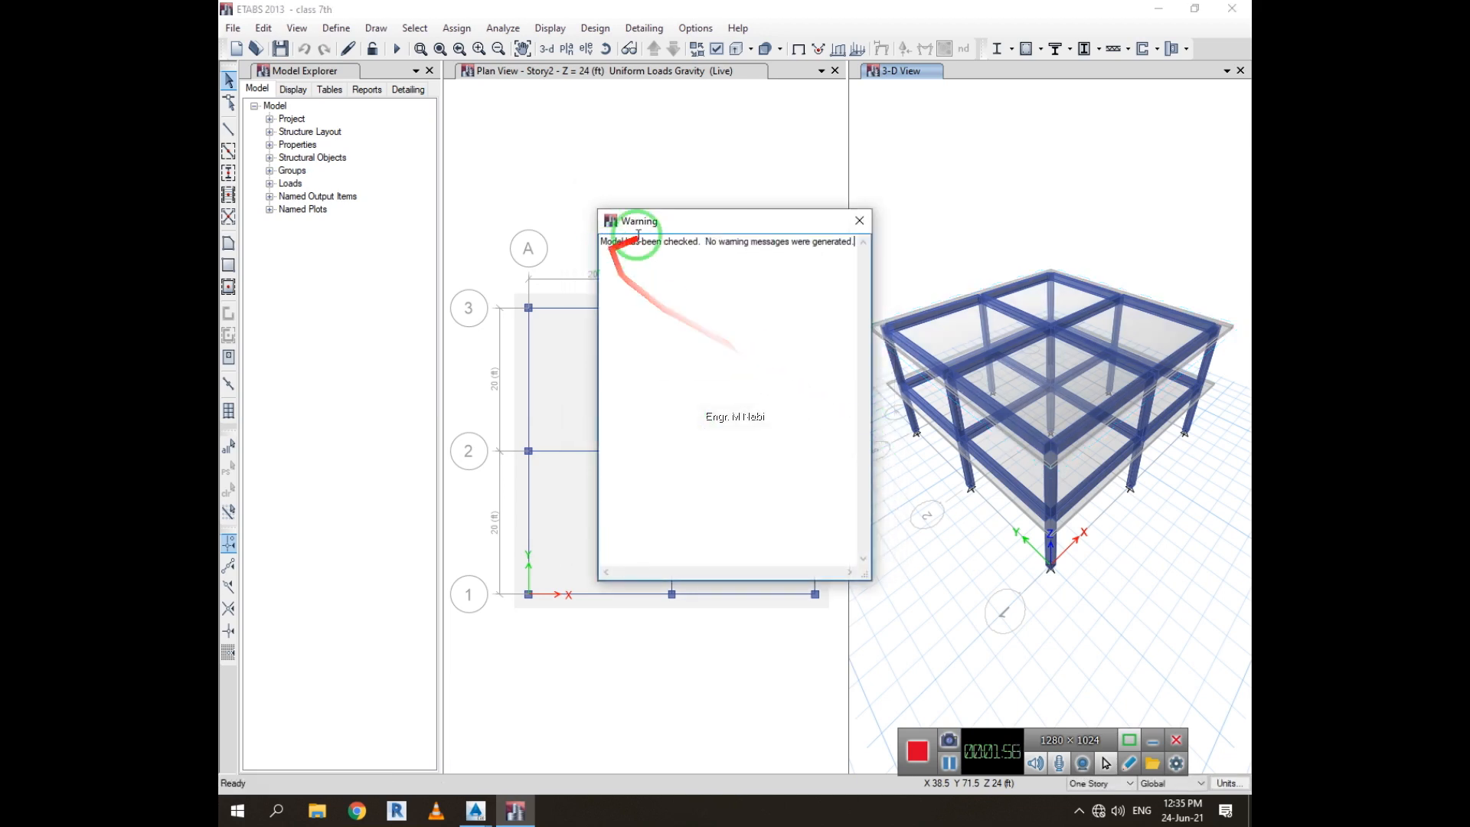
pyautogui.moveTo(672, 230); pyautogui.dragTo(577, 212)
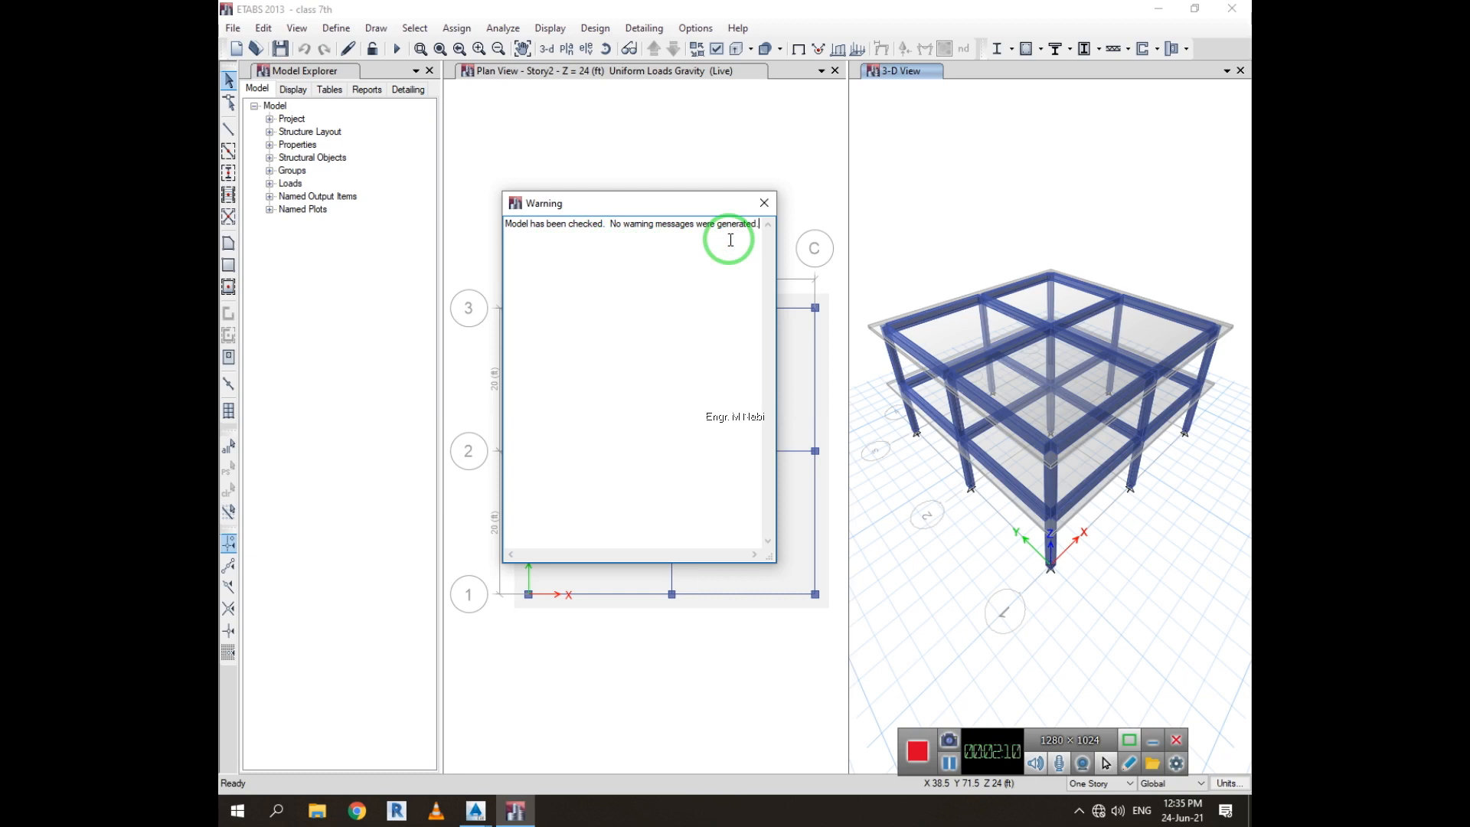
pyautogui.click(769, 203)
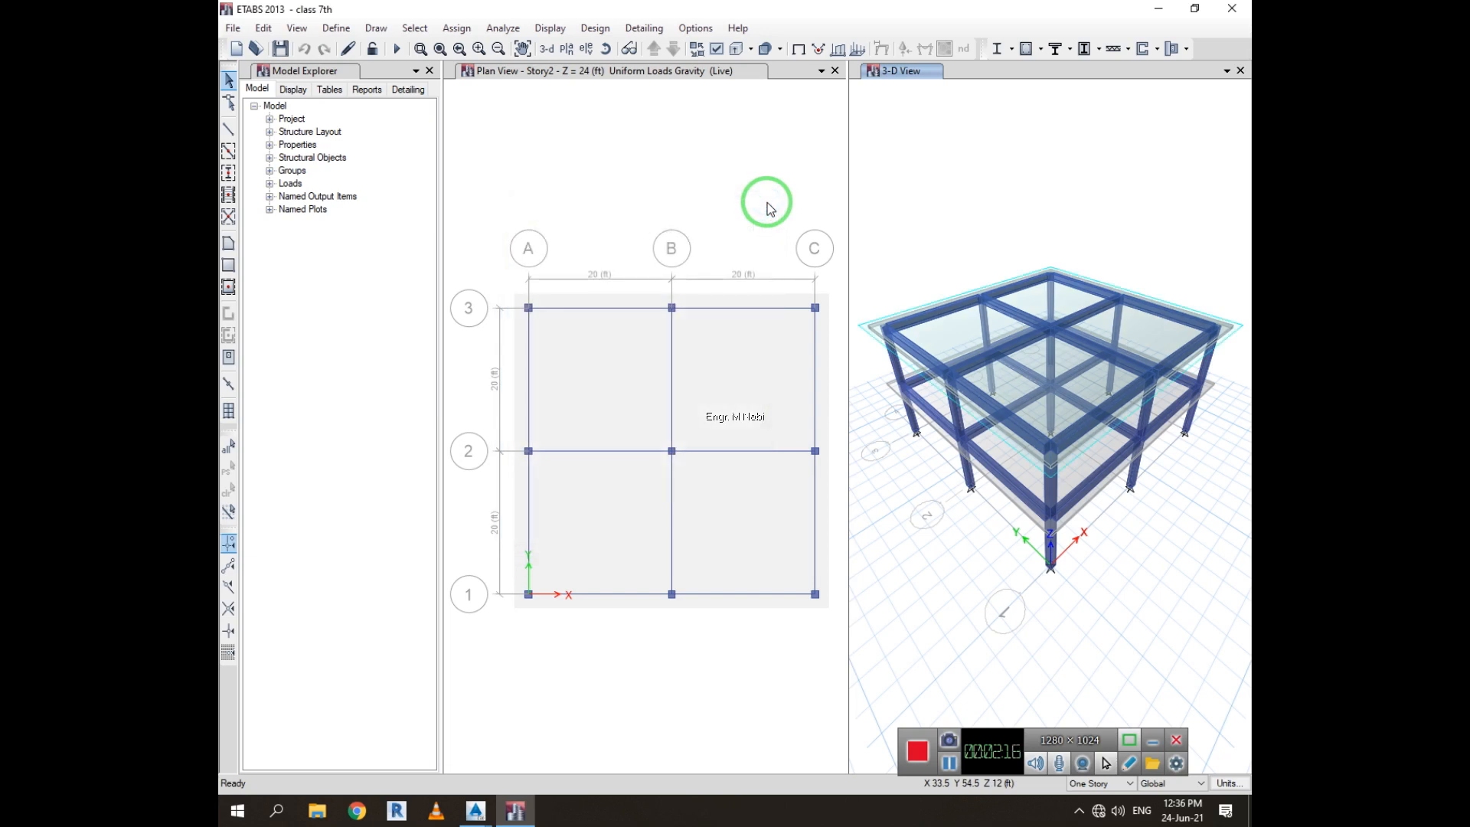
# Save the checked model under its existing file name
pyautogui.click(1152, 743)
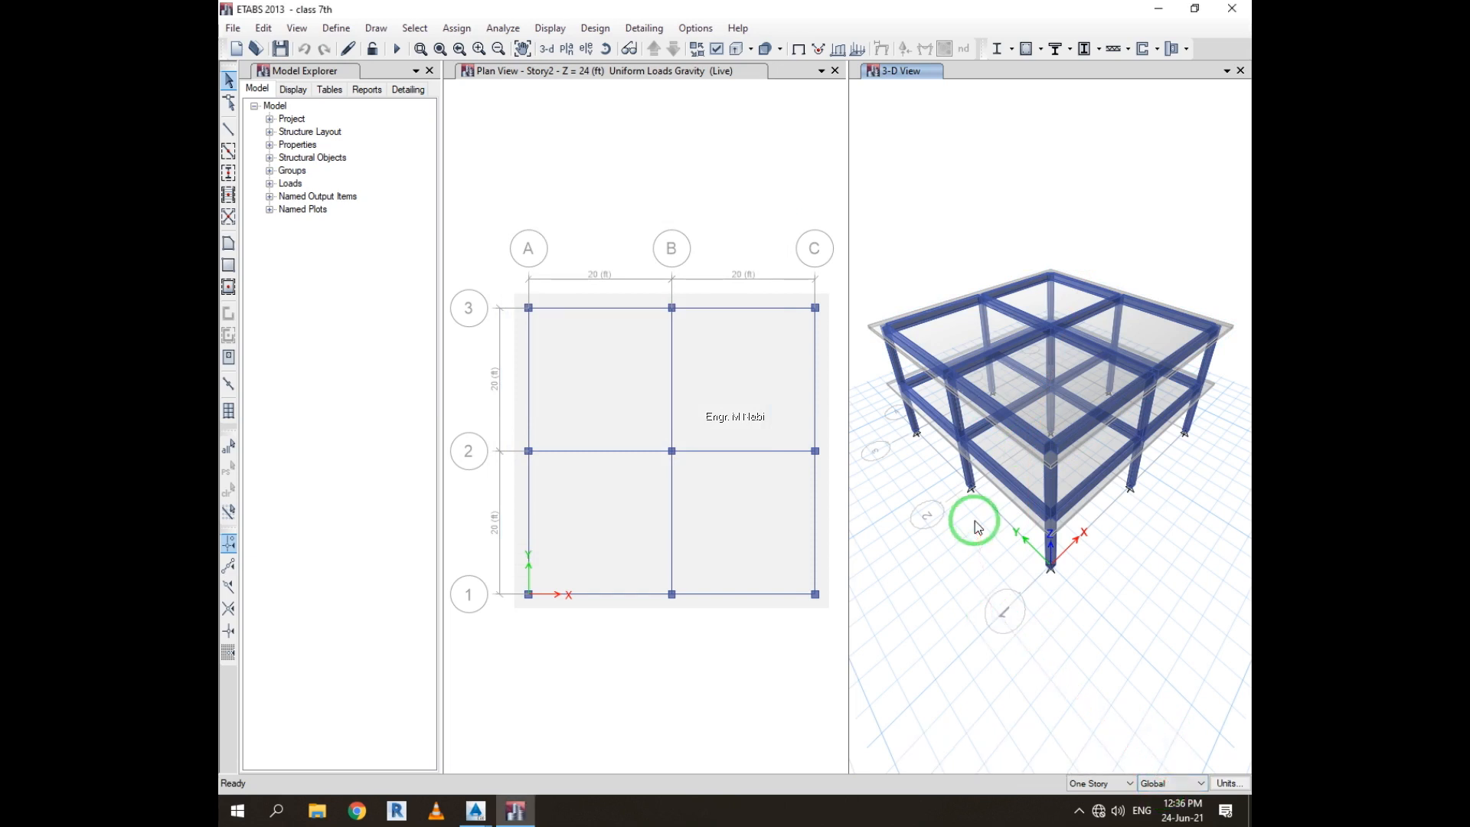
pyautogui.click(233, 30)
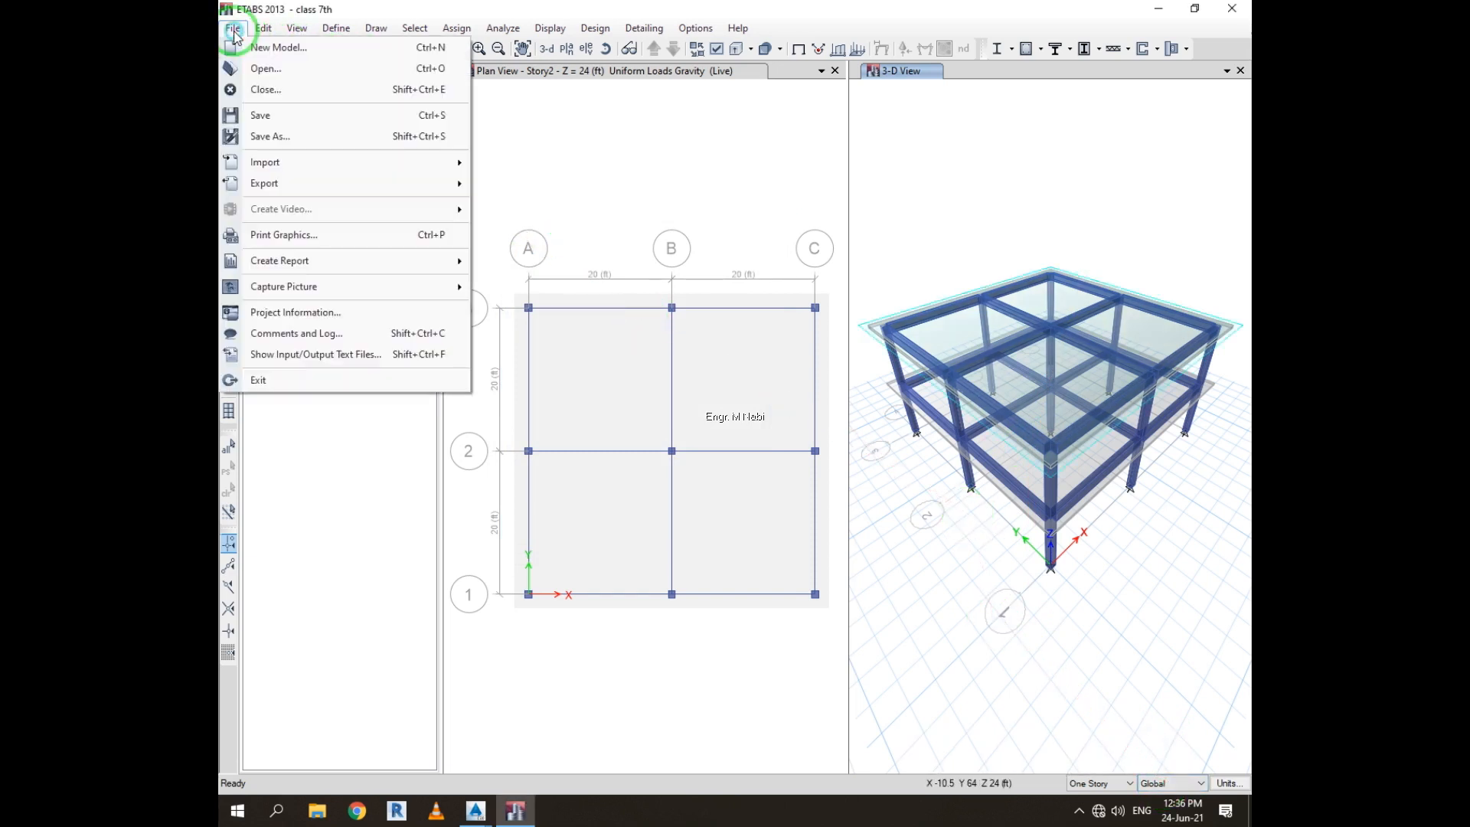
pyautogui.click(289, 116)
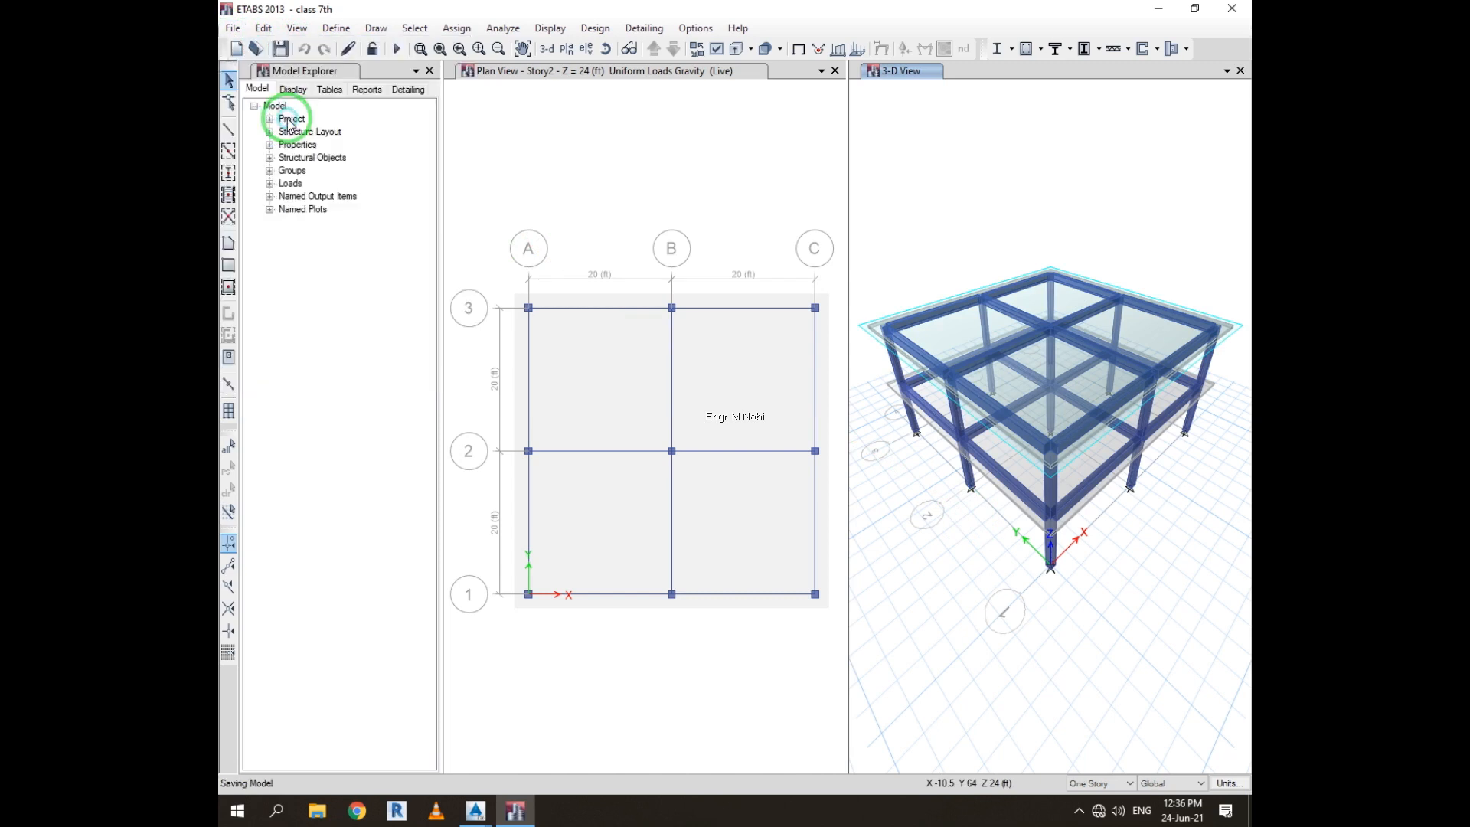
# Start saving a copy of the model and create a folder named Class 8th alongside the Class 7th folder
pyautogui.click(233, 29)
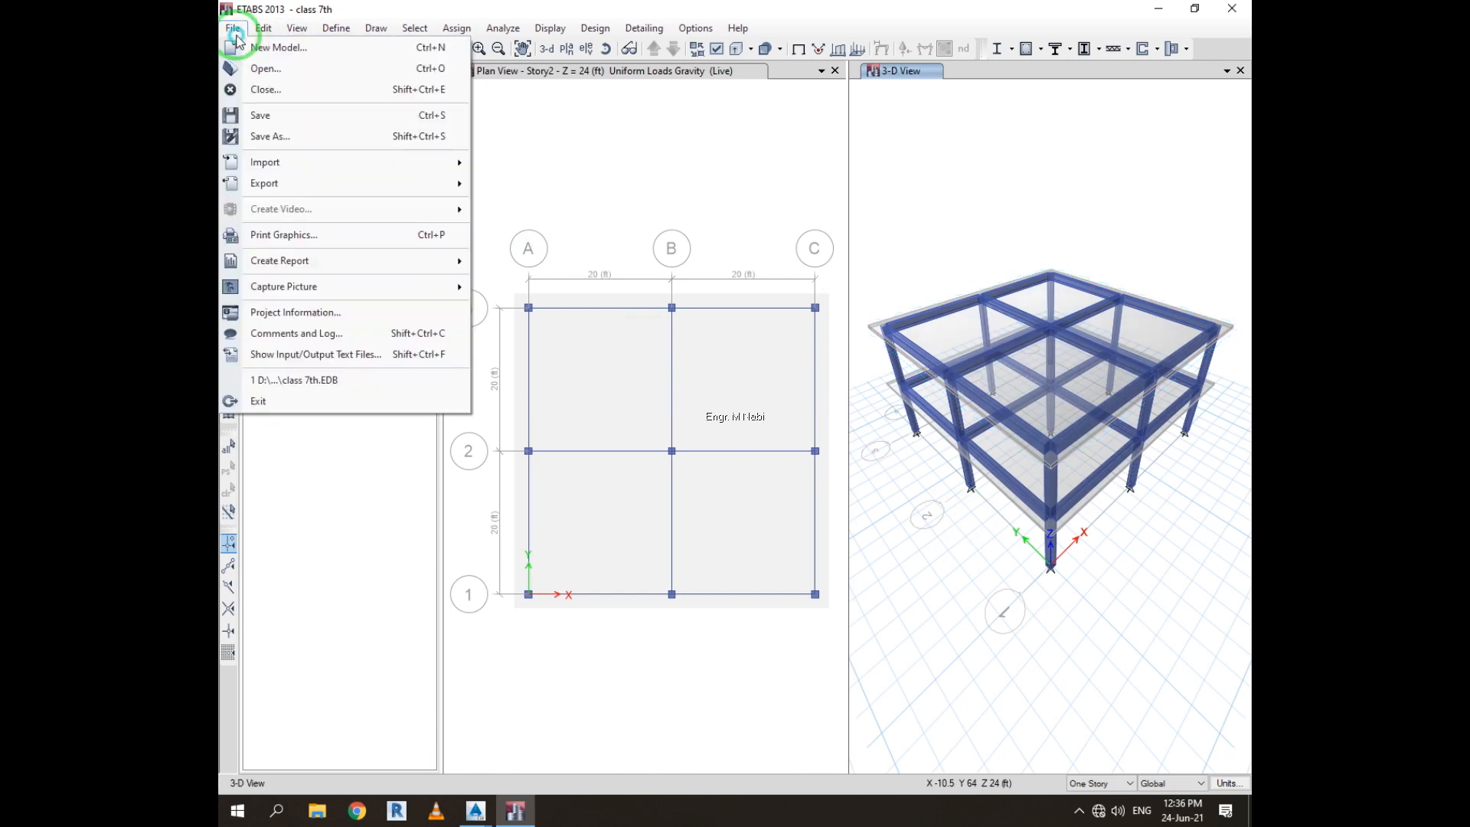
pyautogui.click(276, 136)
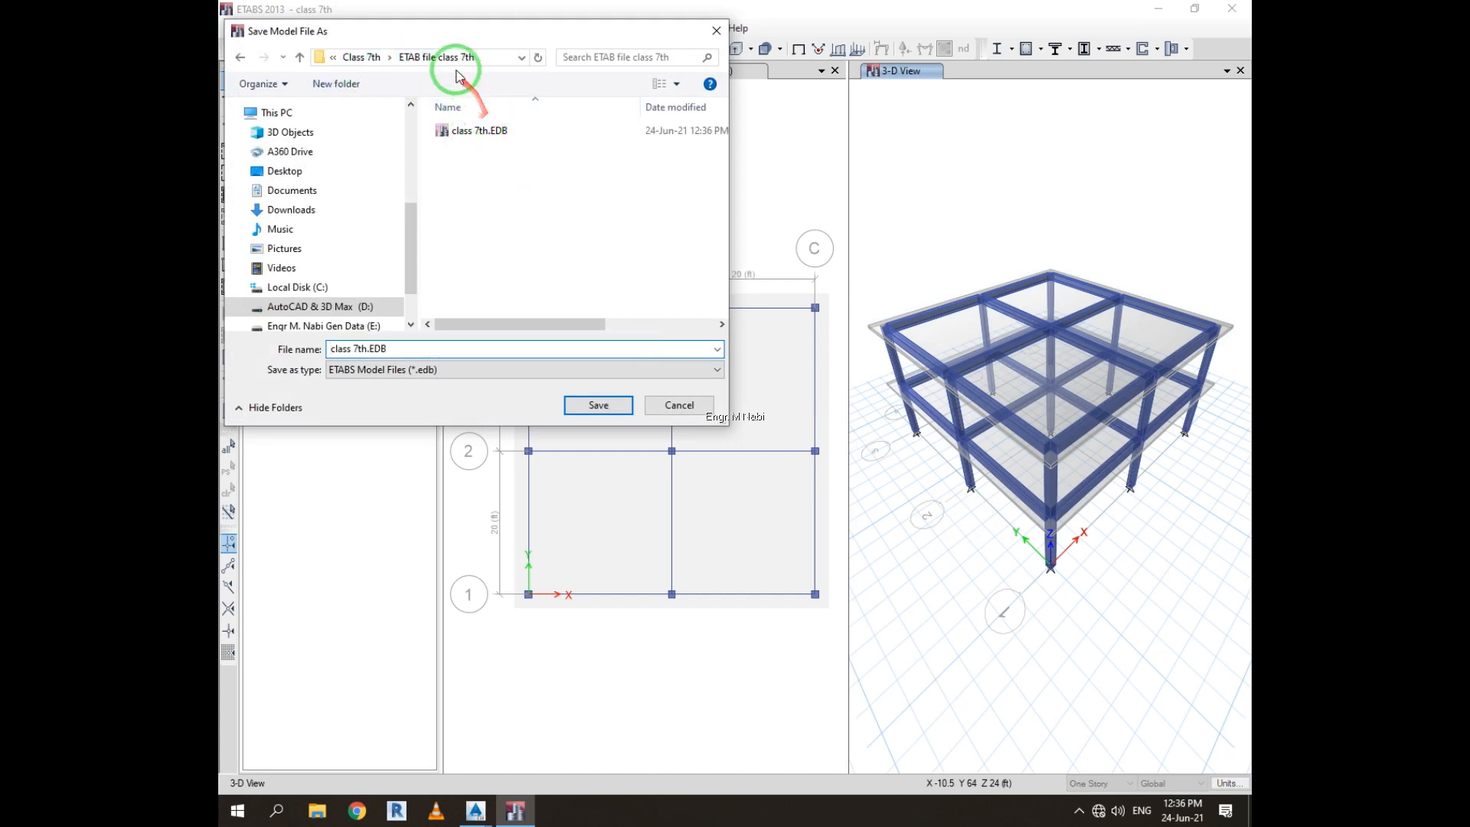
pyautogui.click(358, 58)
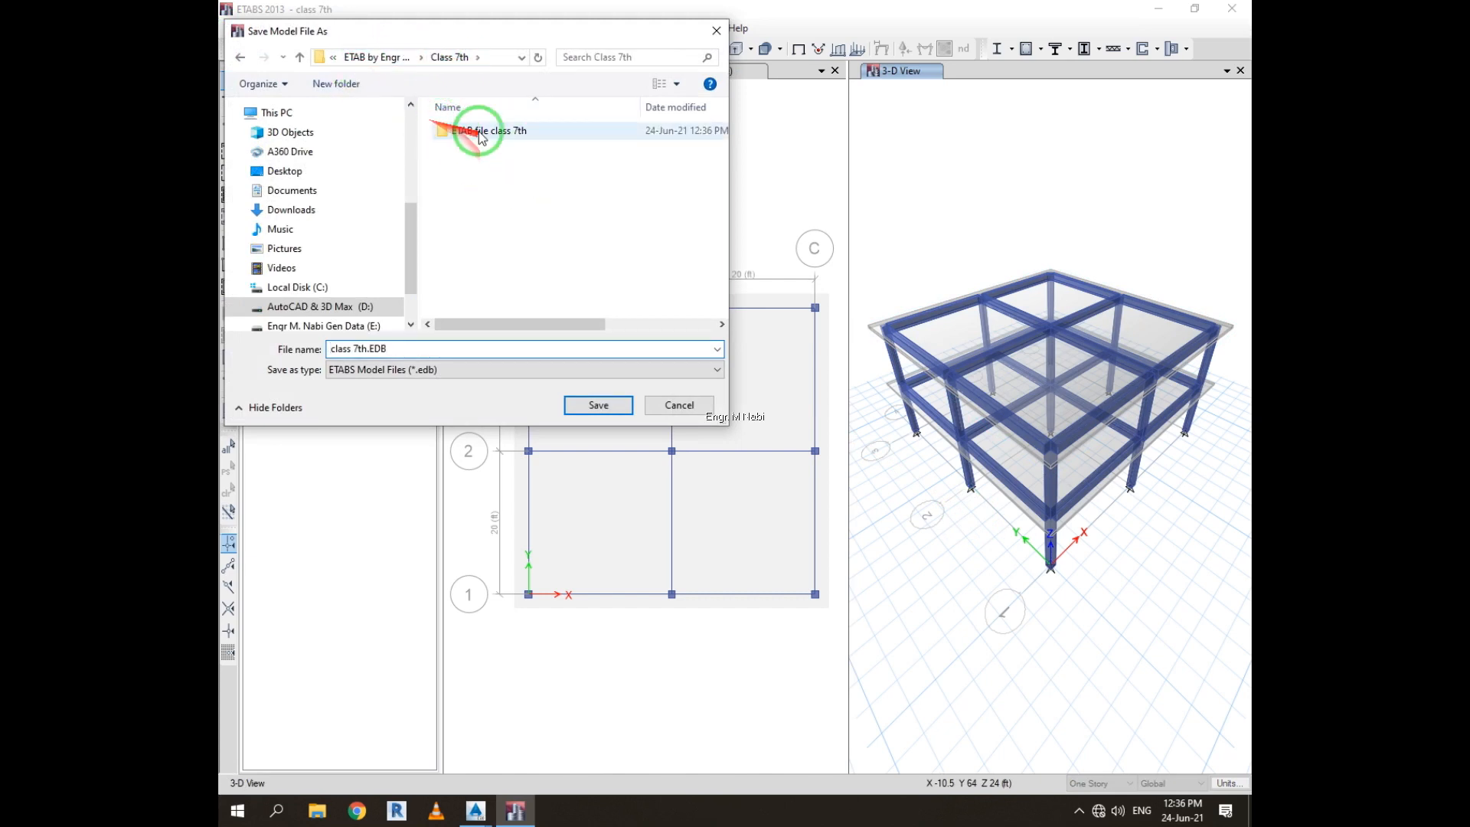
pyautogui.click(381, 57)
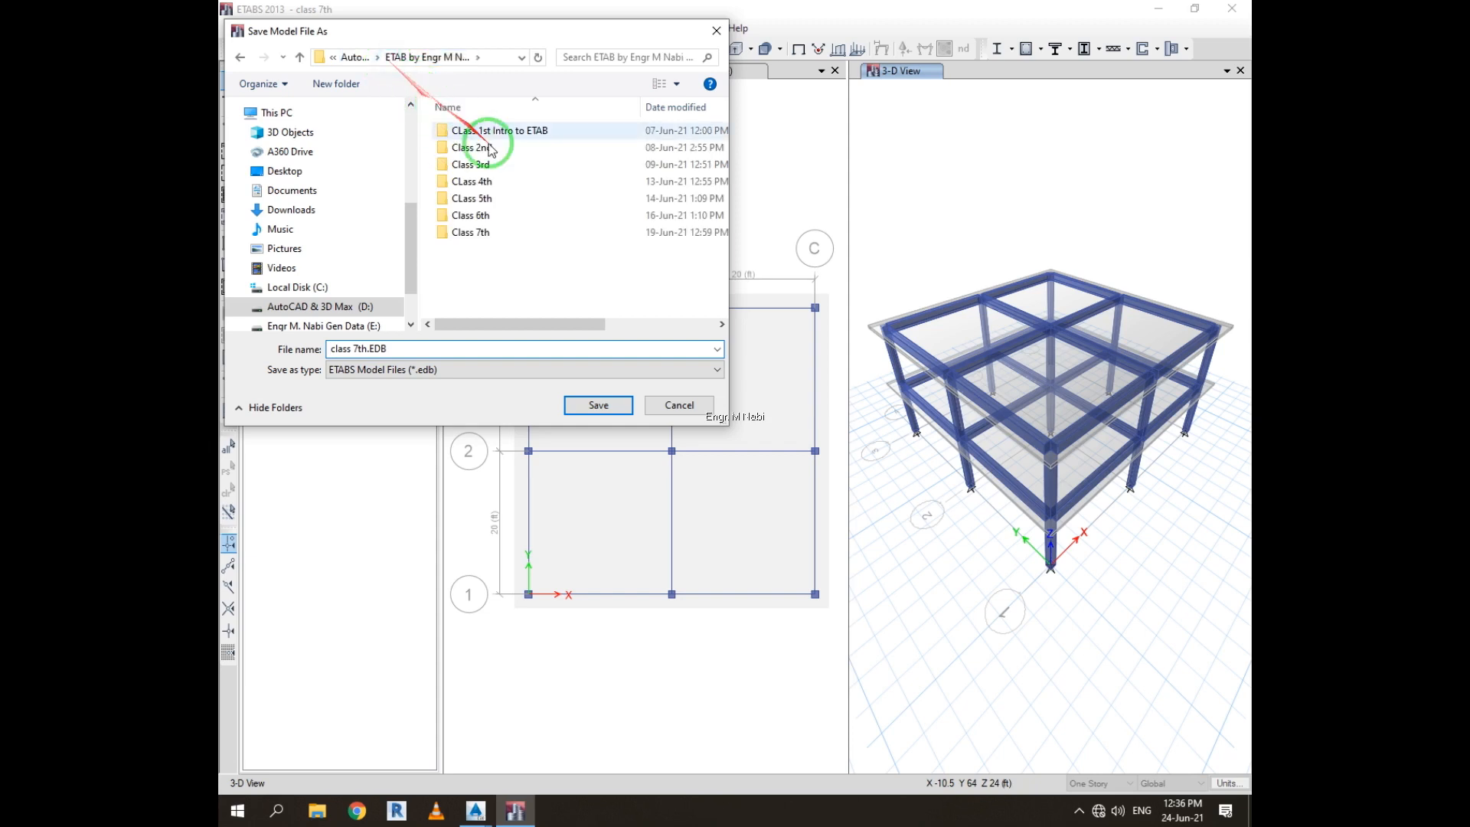
pyautogui.rightClick(519, 271)
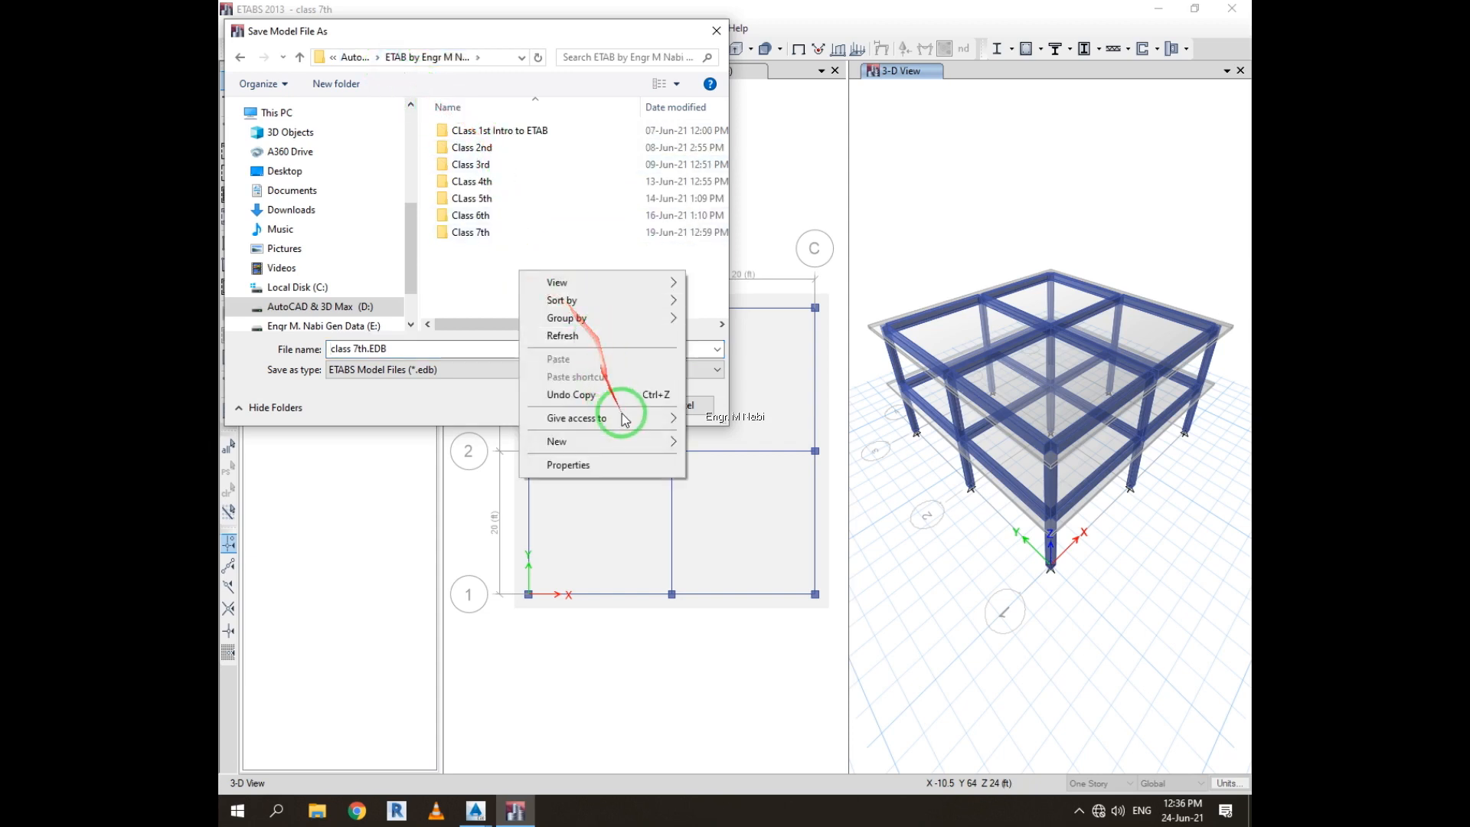
pyautogui.moveTo(660, 448)
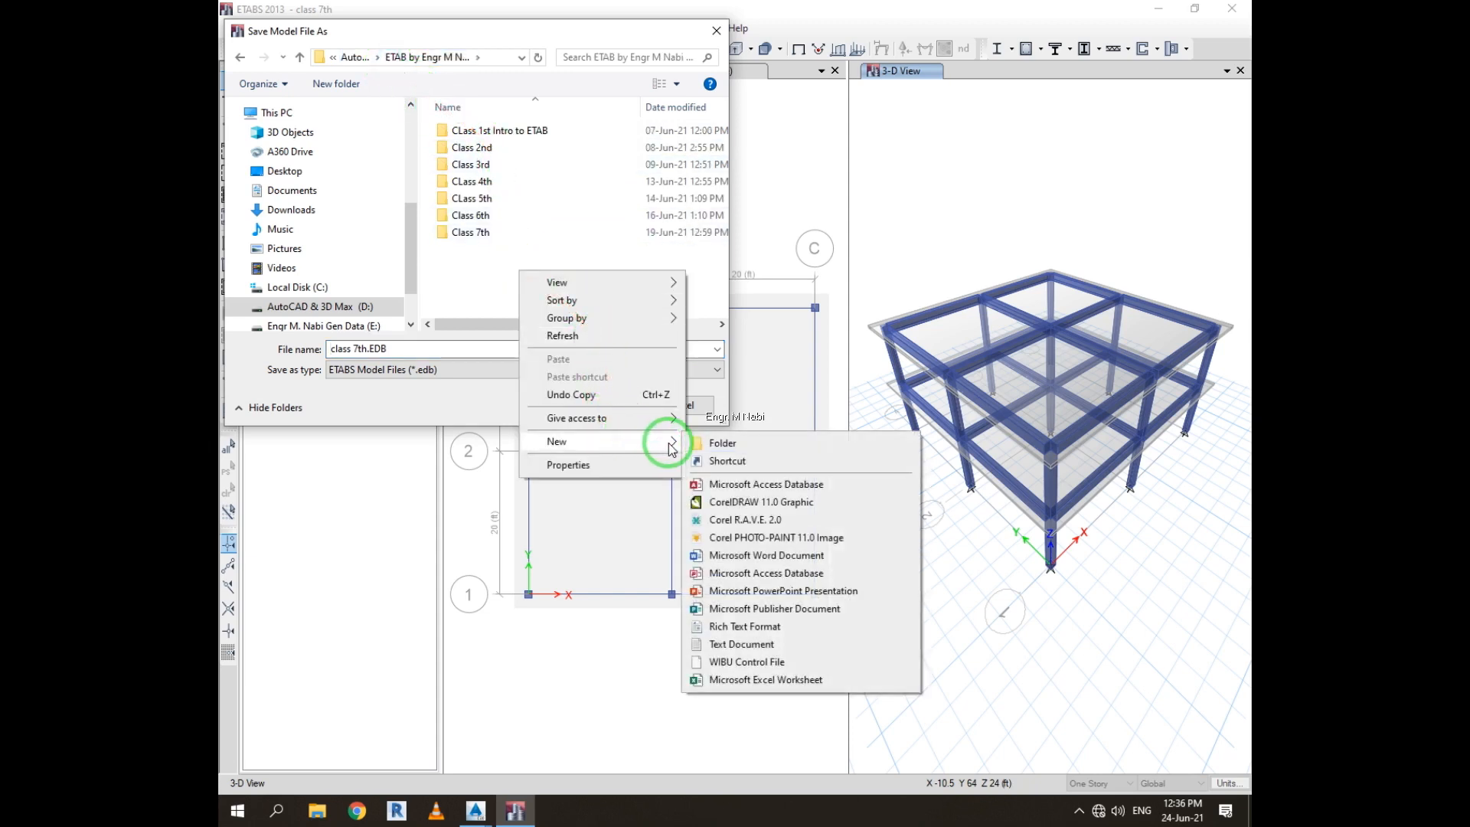
pyautogui.click(735, 483)
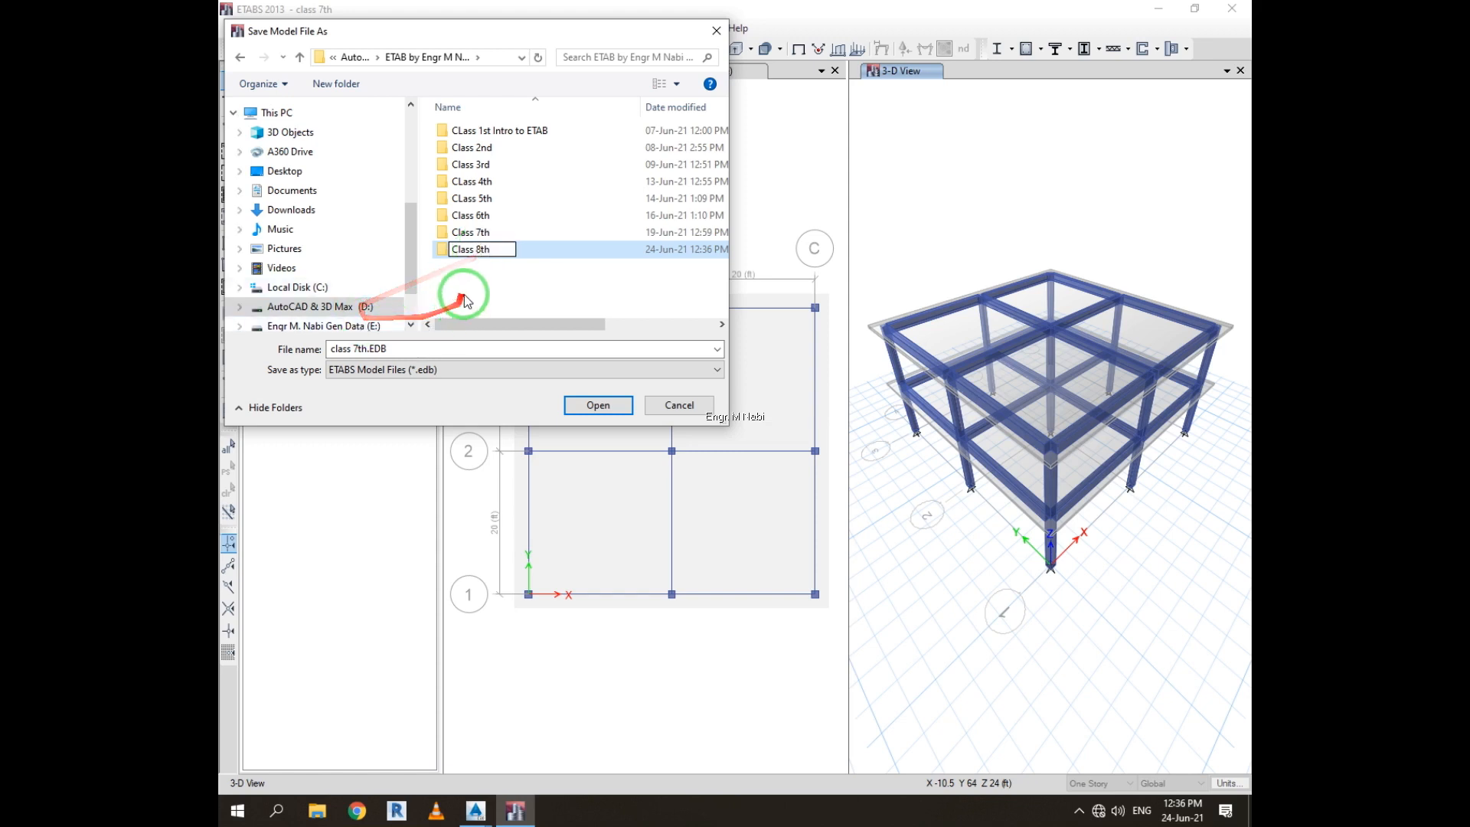
pyautogui.click(493, 254)
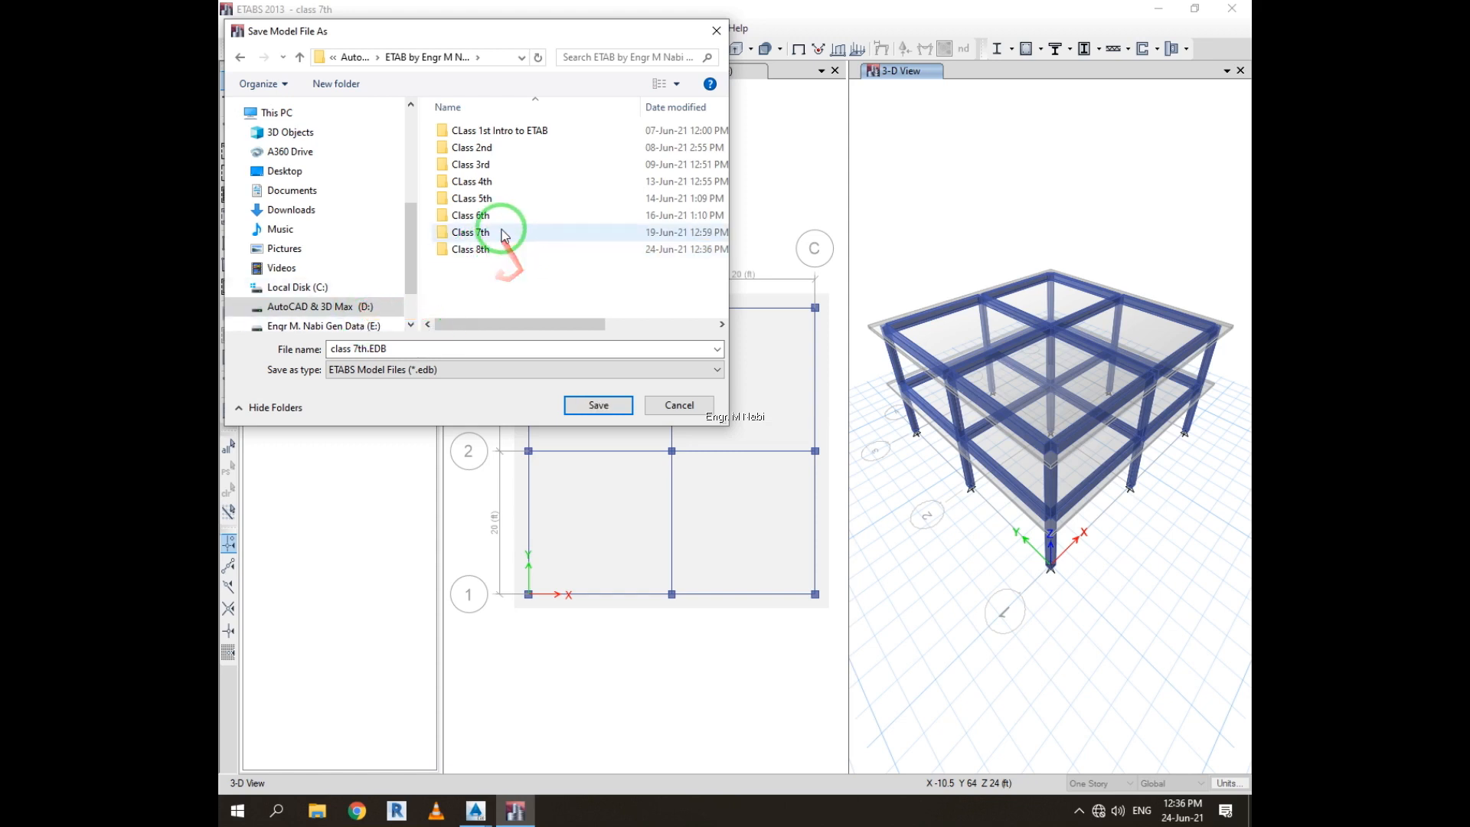
# Save the model copy as class 8th inside the Class 8th folder
pyautogui.doubleClick(500, 245)
pyautogui.click(479, 348)
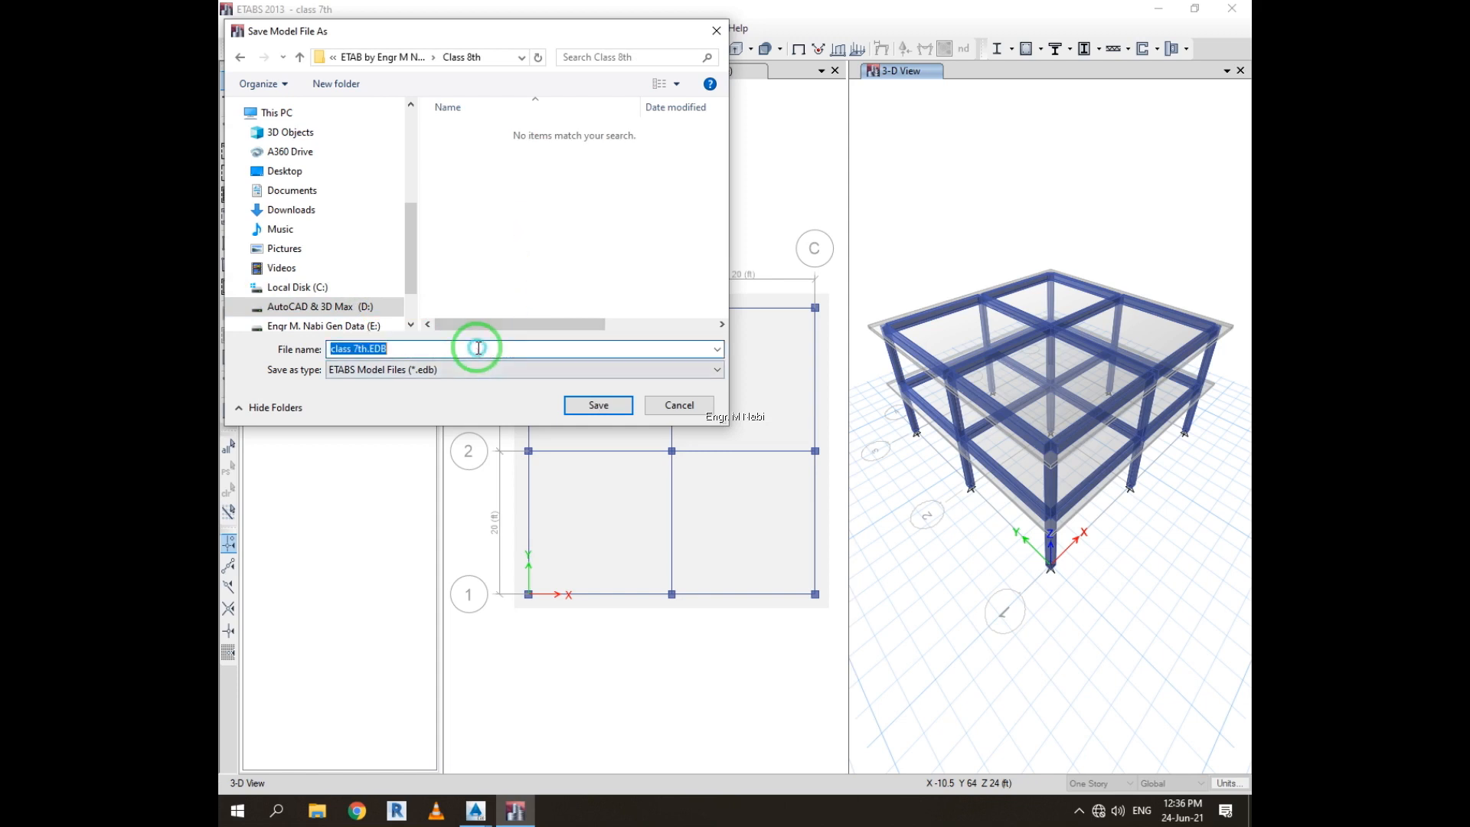
pyautogui.click(354, 349)
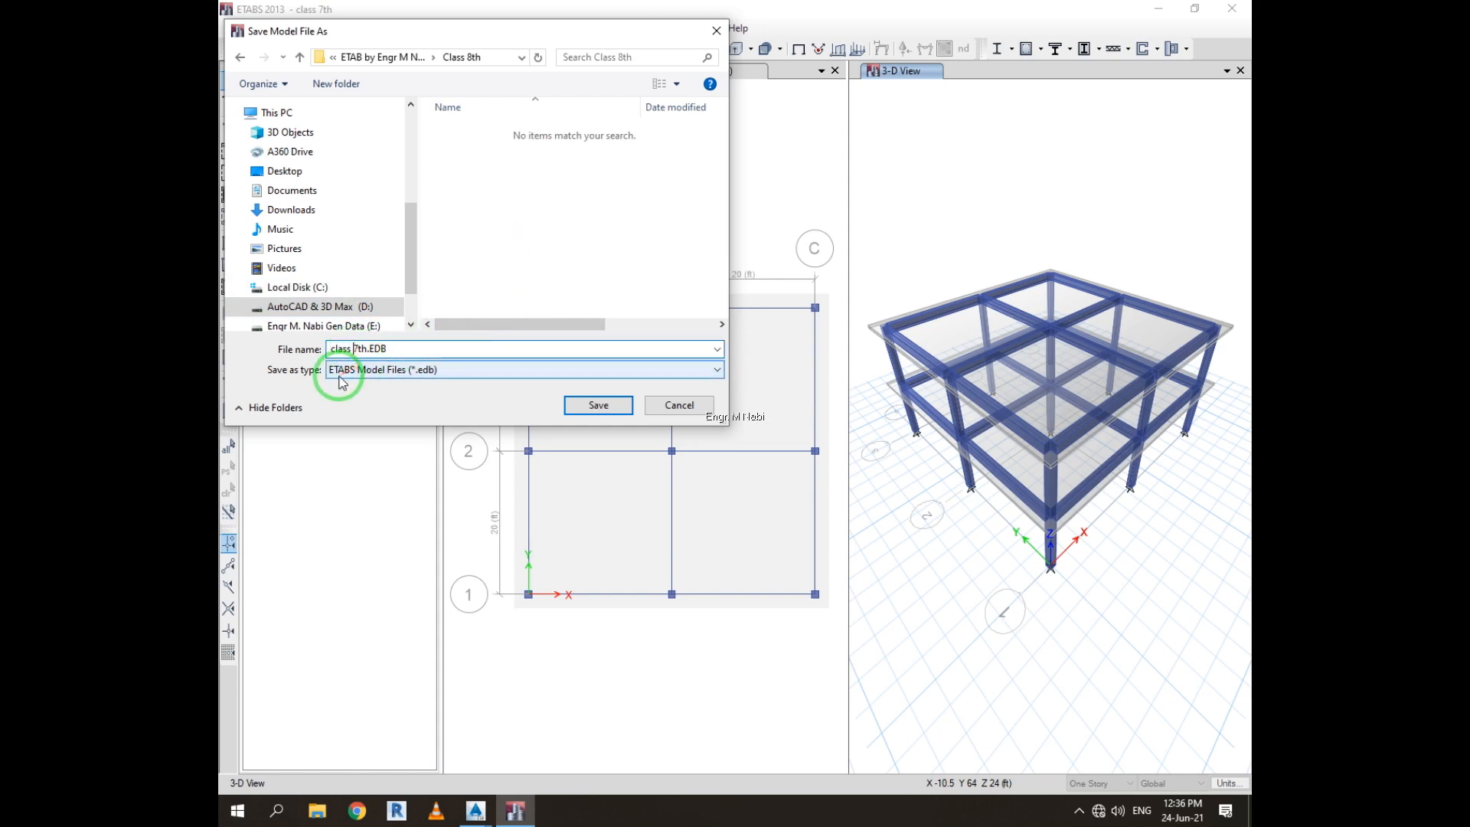
pyautogui.press('Return')
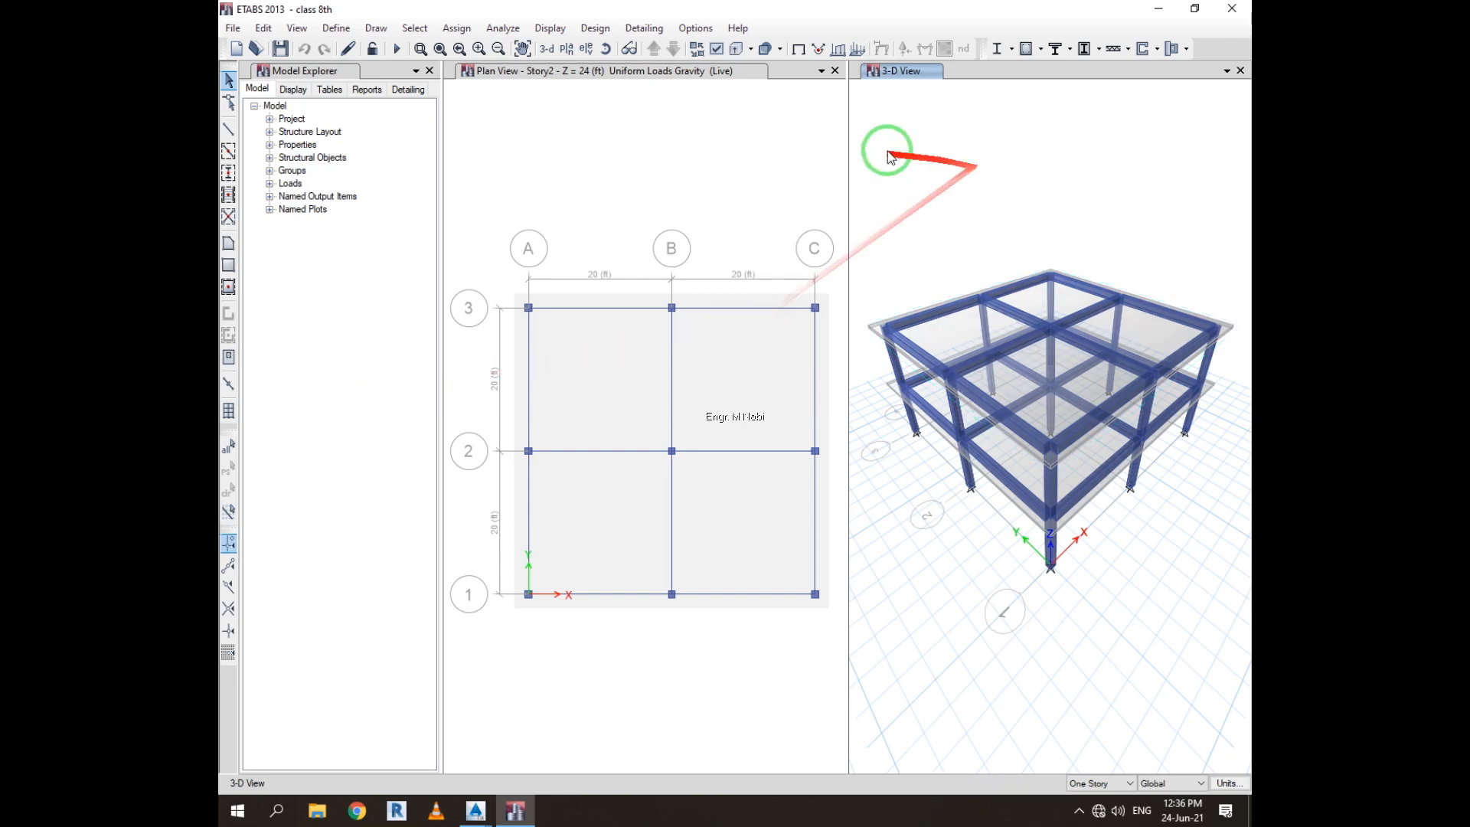
# Run the analysis and animate the Dead load displacements in the 3-D view, stopping the animation after viewing
pyautogui.click(484, 32)
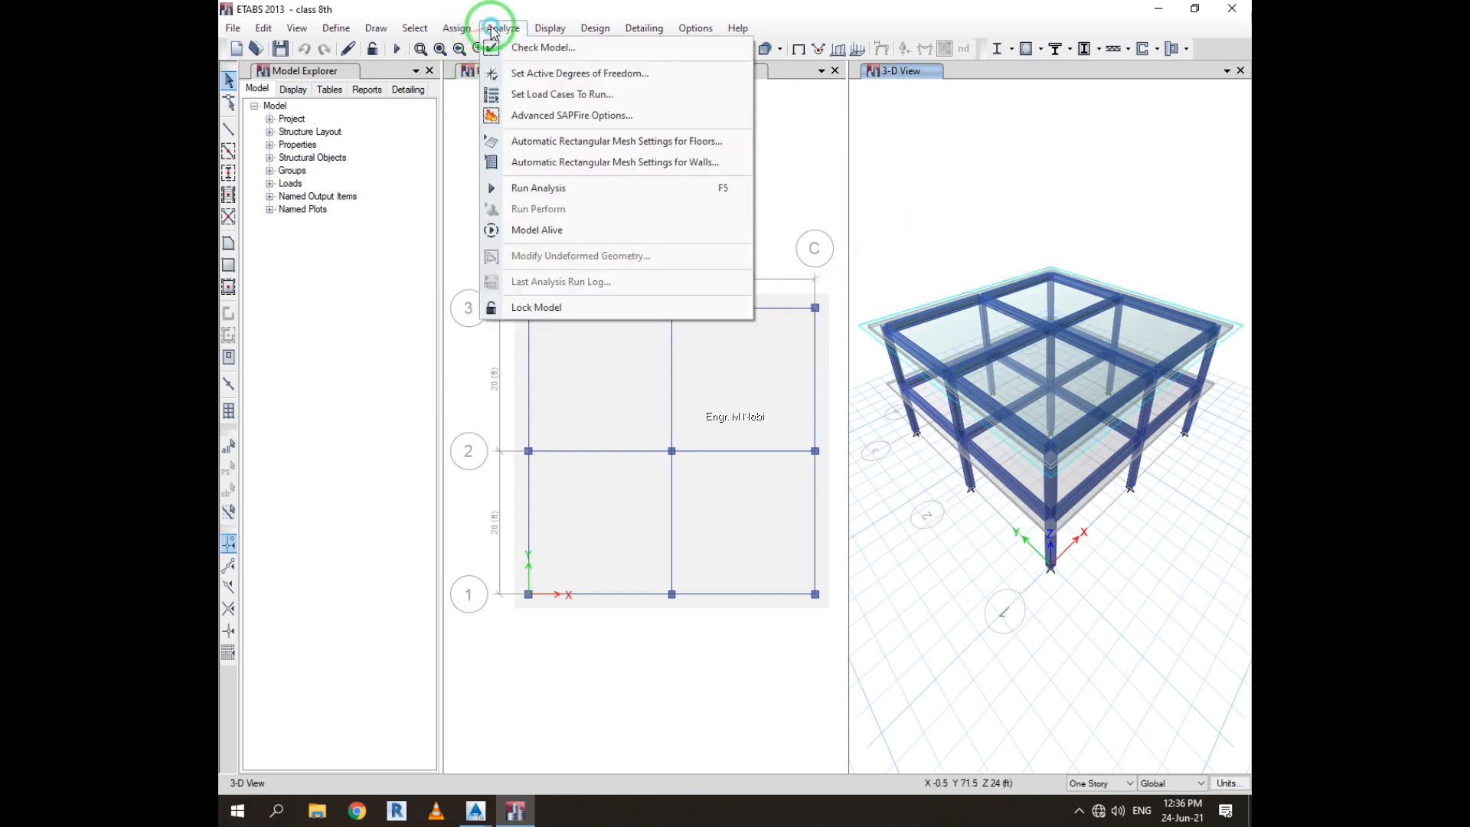
pyautogui.click(572, 193)
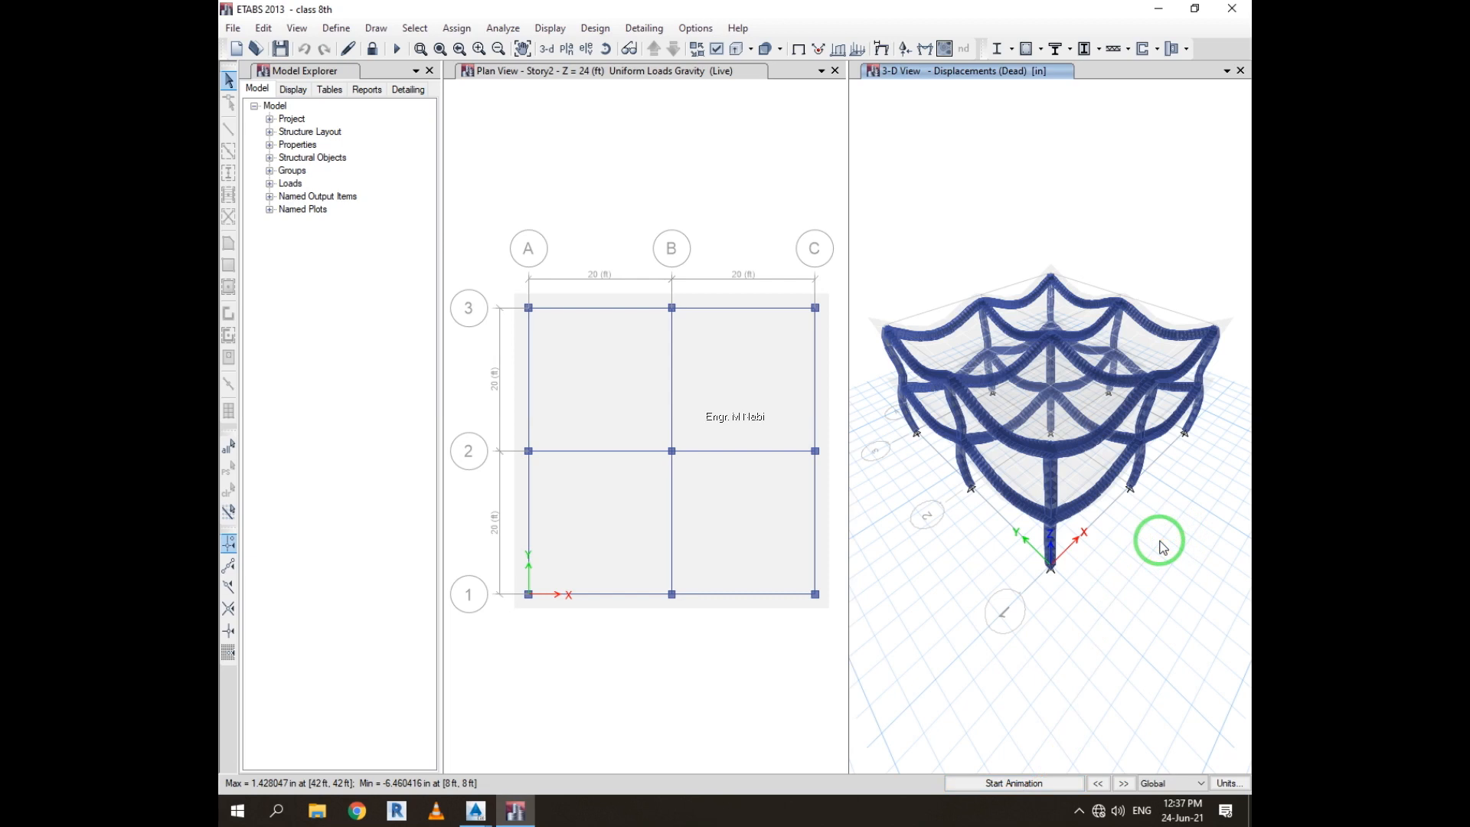
pyautogui.click(1017, 784)
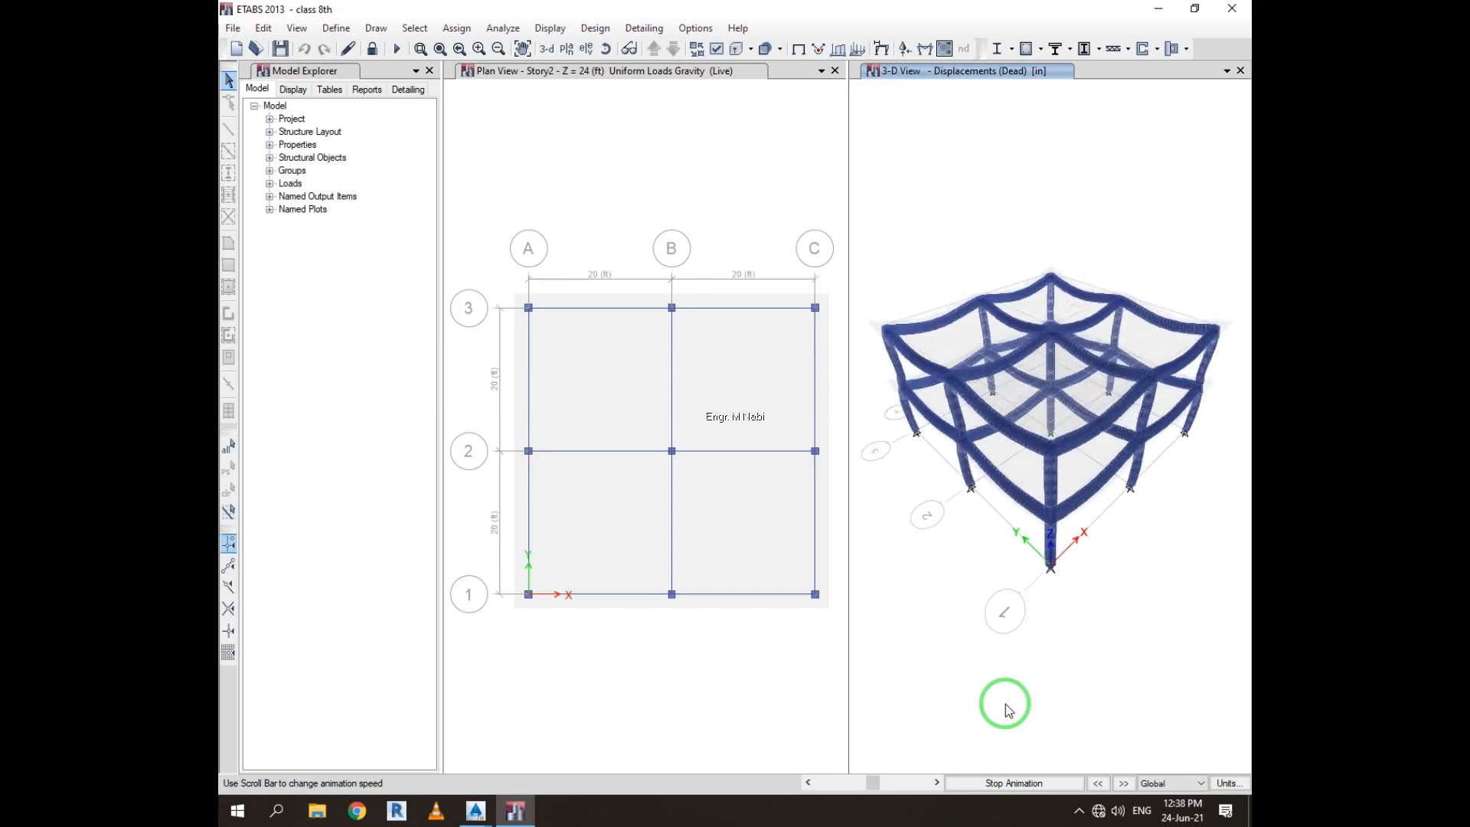
pyautogui.click(1011, 784)
# Compare the Live and Dead displaced shapes in the 3-D view and animate the Live displacements
pyautogui.click(1123, 783)
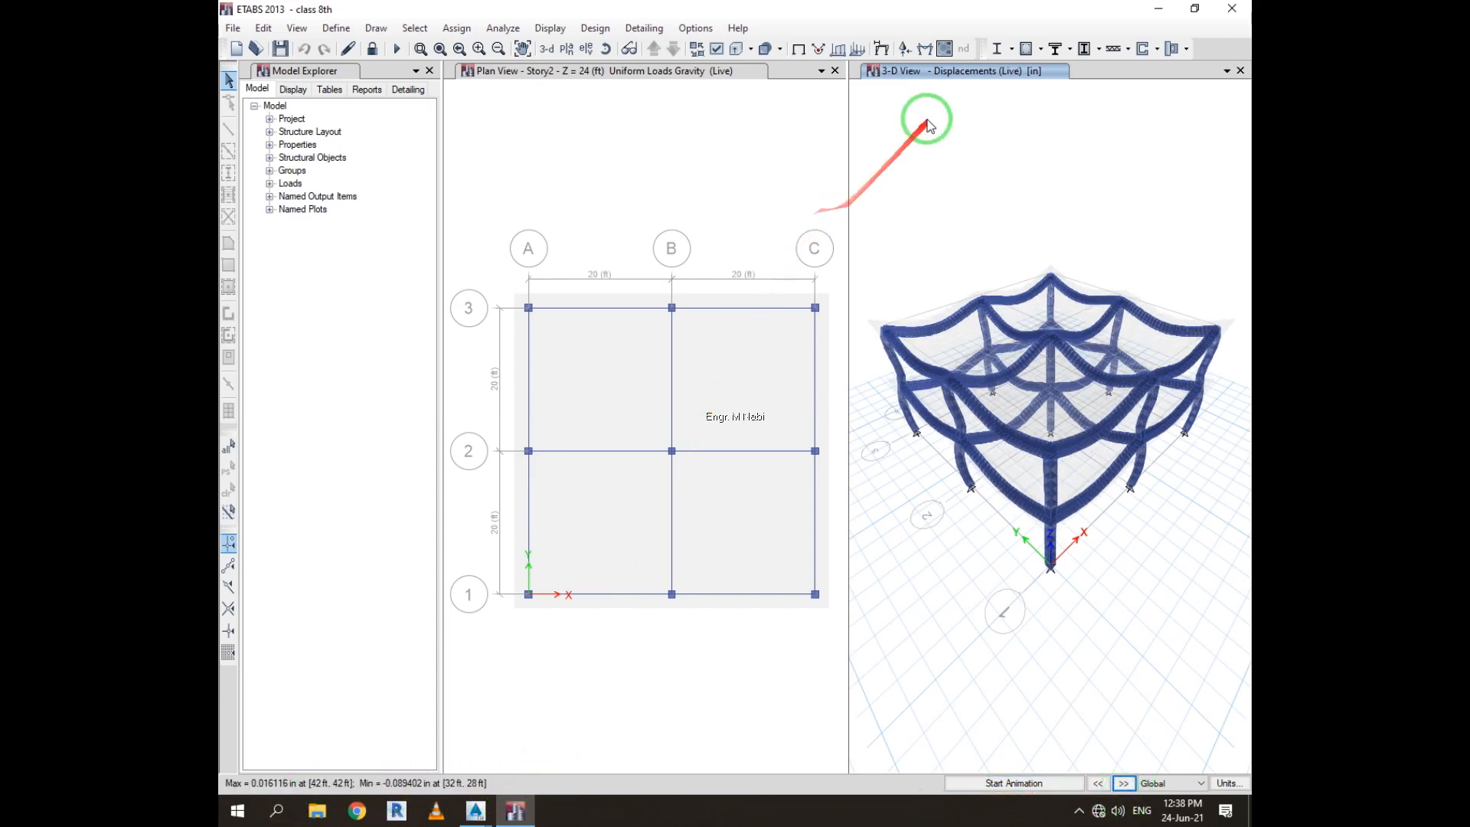
pyautogui.click(1099, 780)
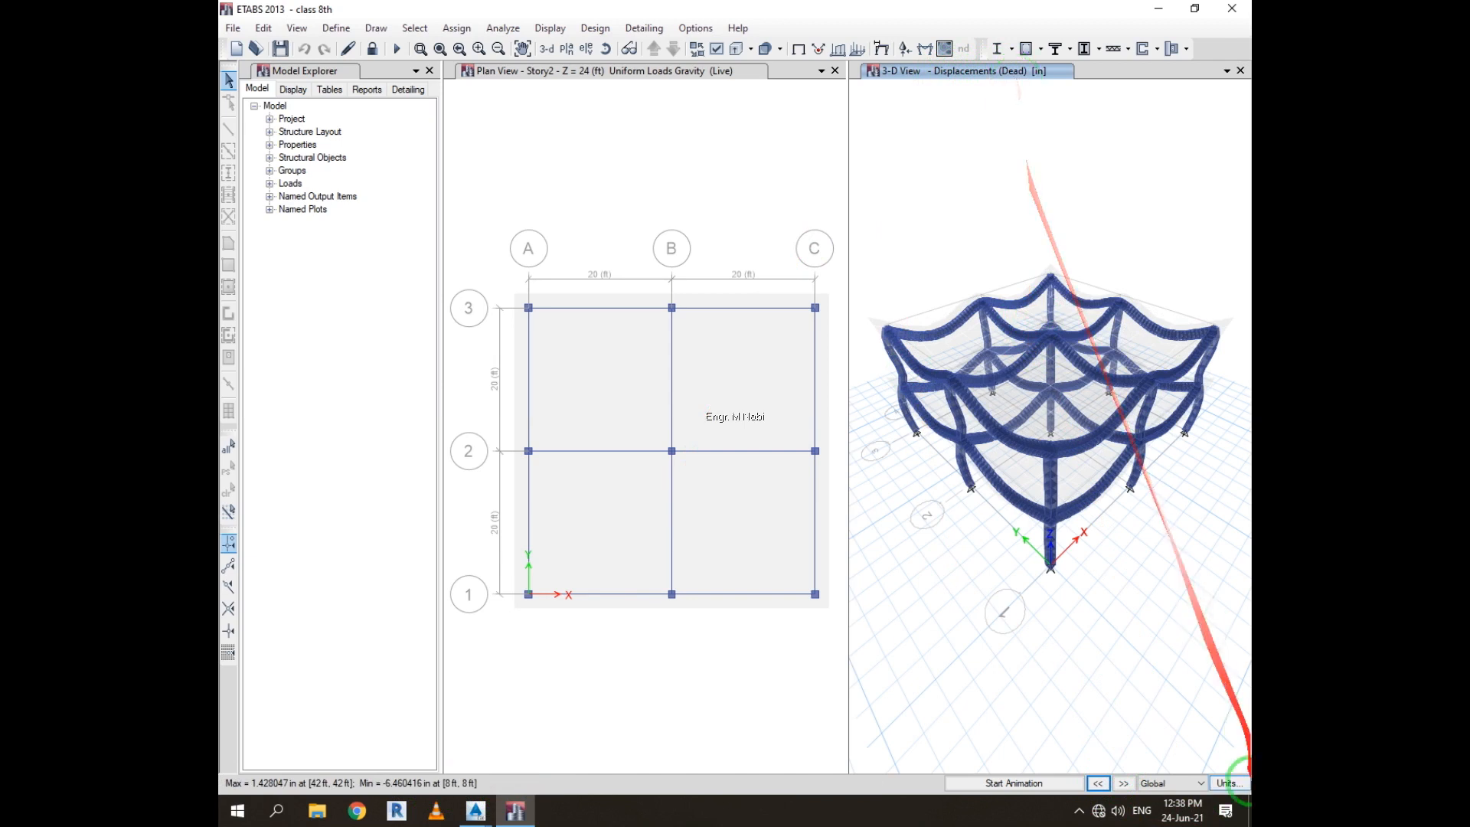
pyautogui.click(1123, 783)
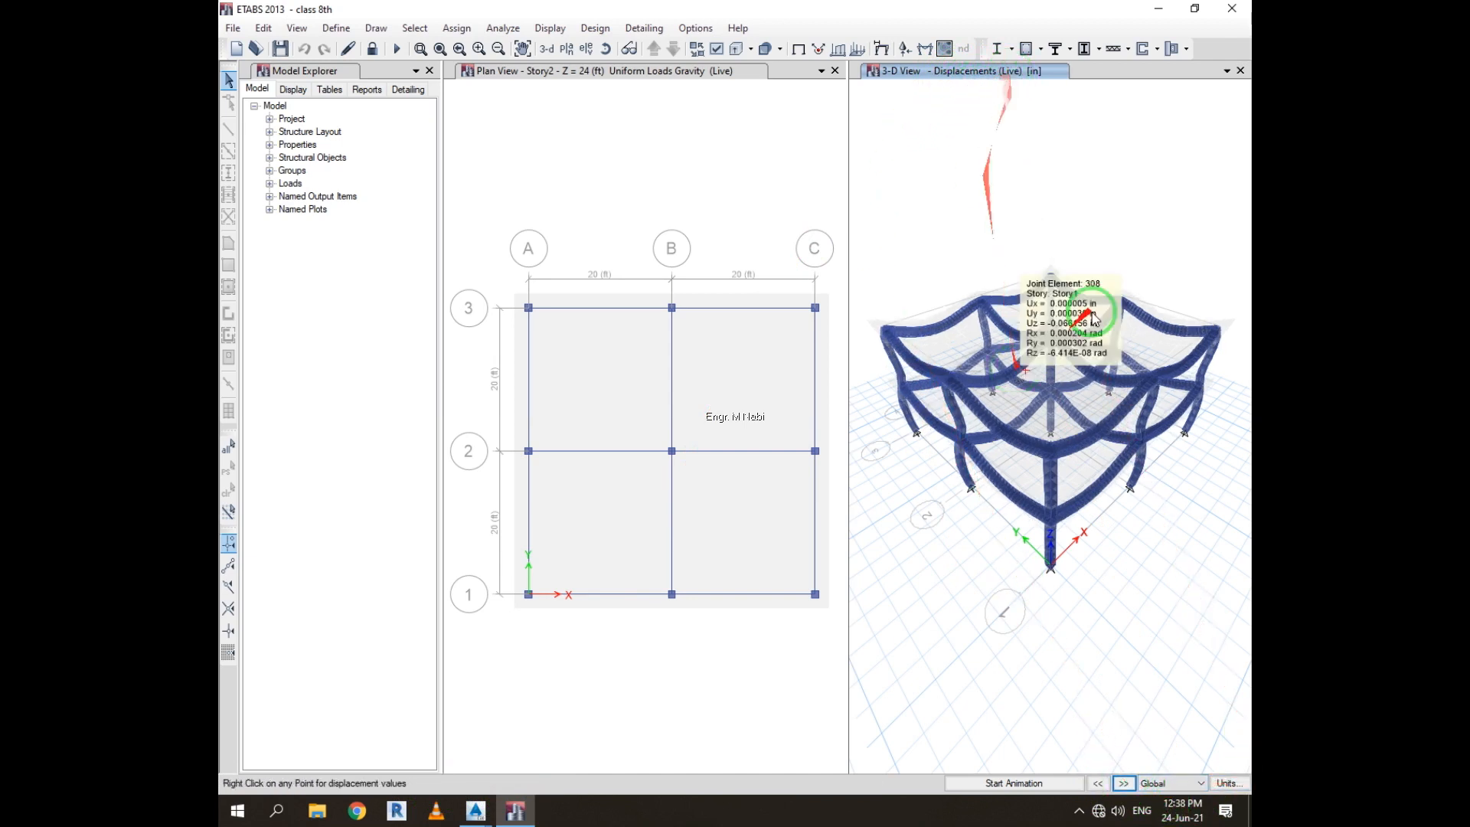
pyautogui.click(1022, 784)
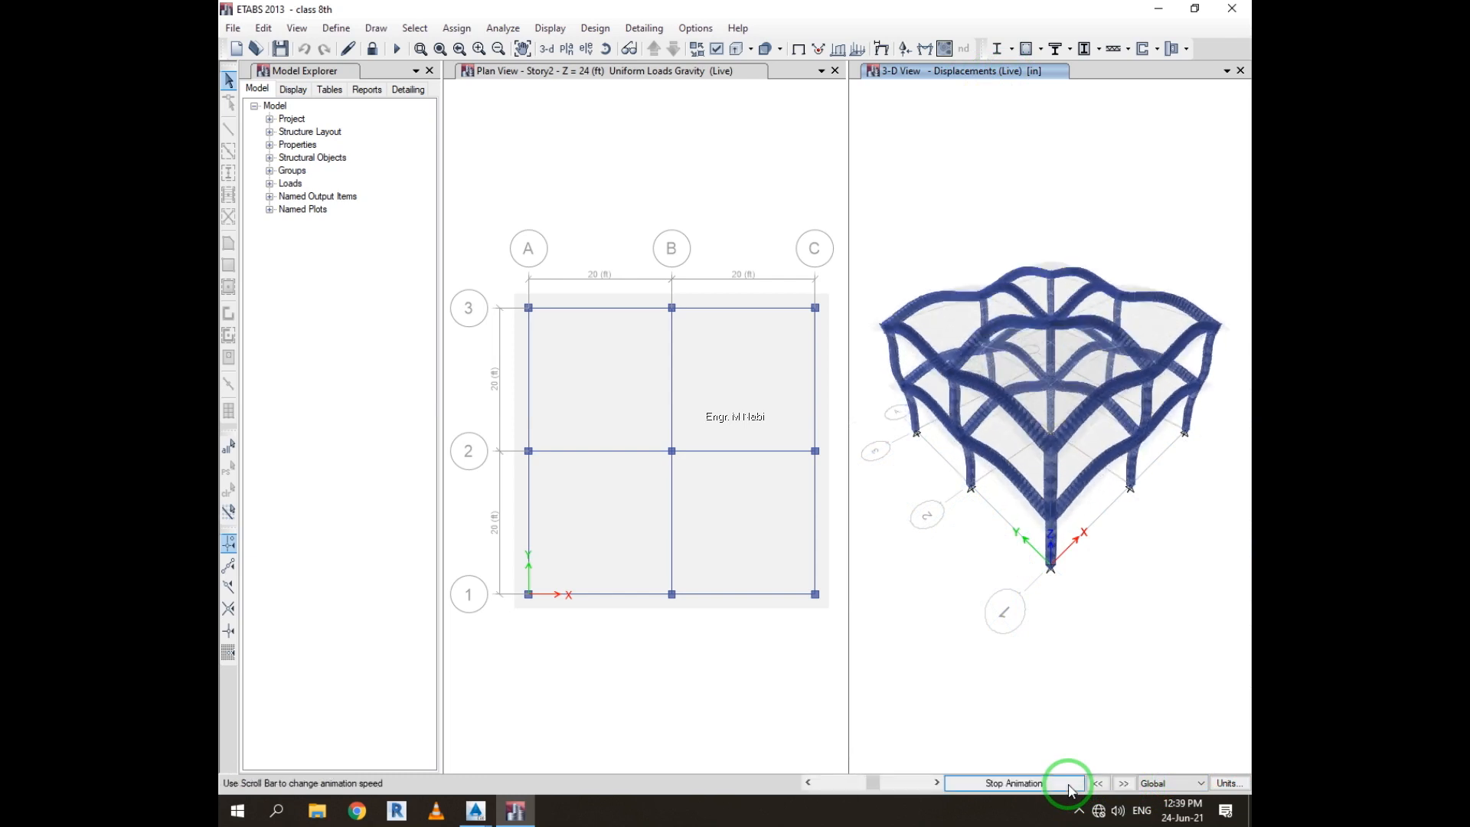
# Review the animated displacements for the SDL, EQX and EQY load cases, and stop the animation
pyautogui.click(1123, 781)
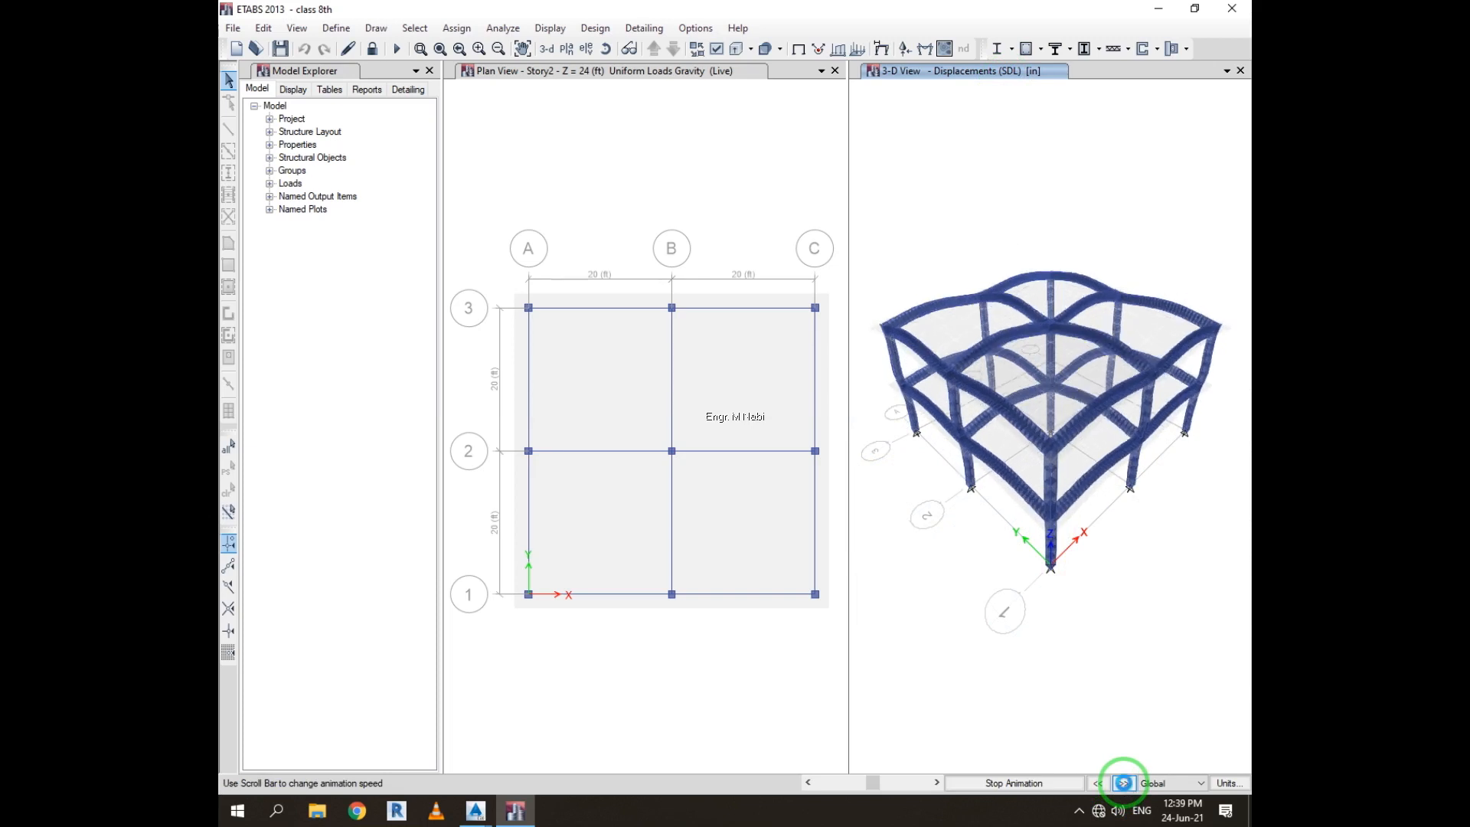
pyautogui.click(1123, 782)
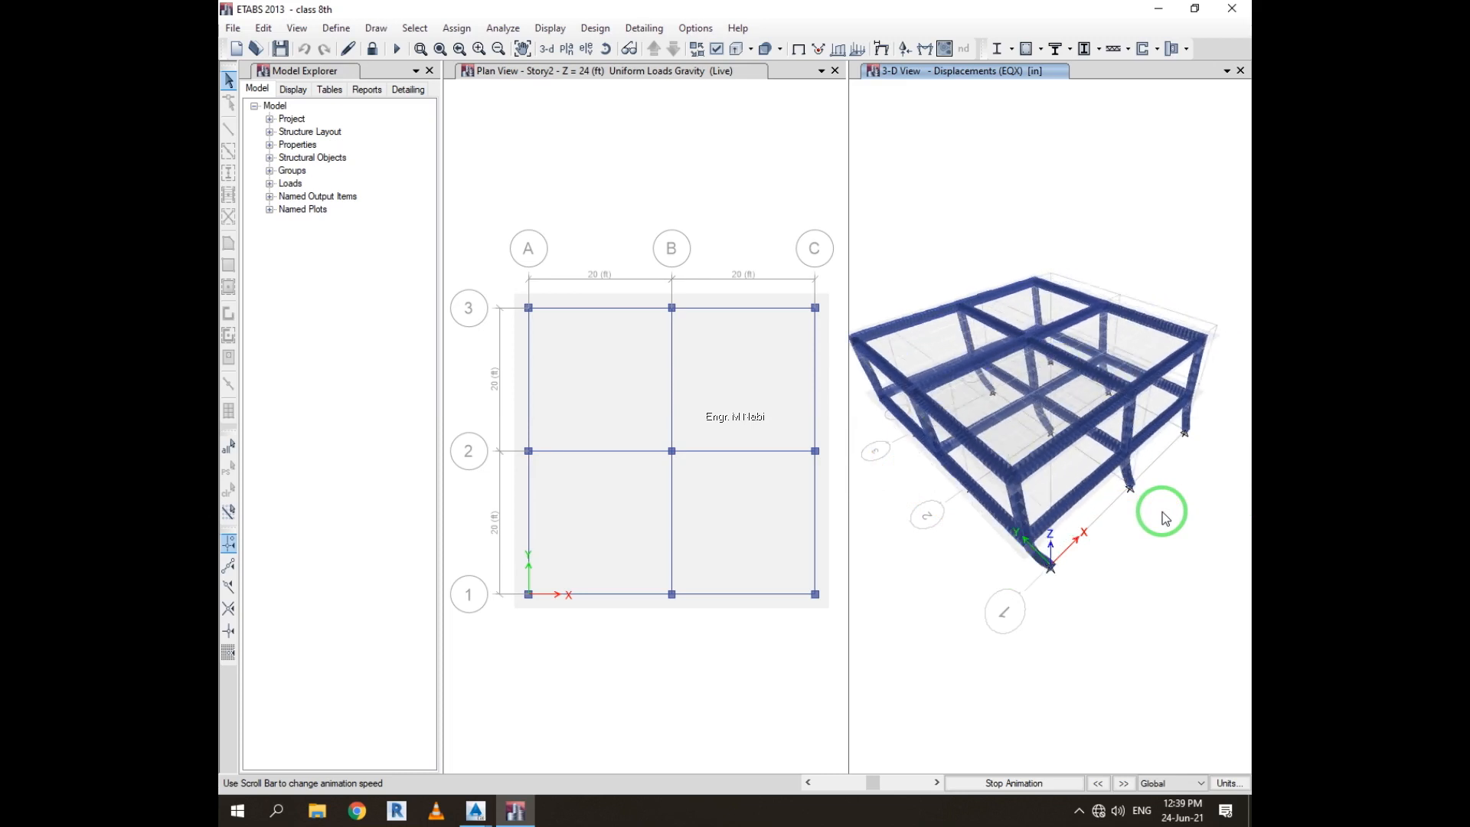
pyautogui.click(1123, 782)
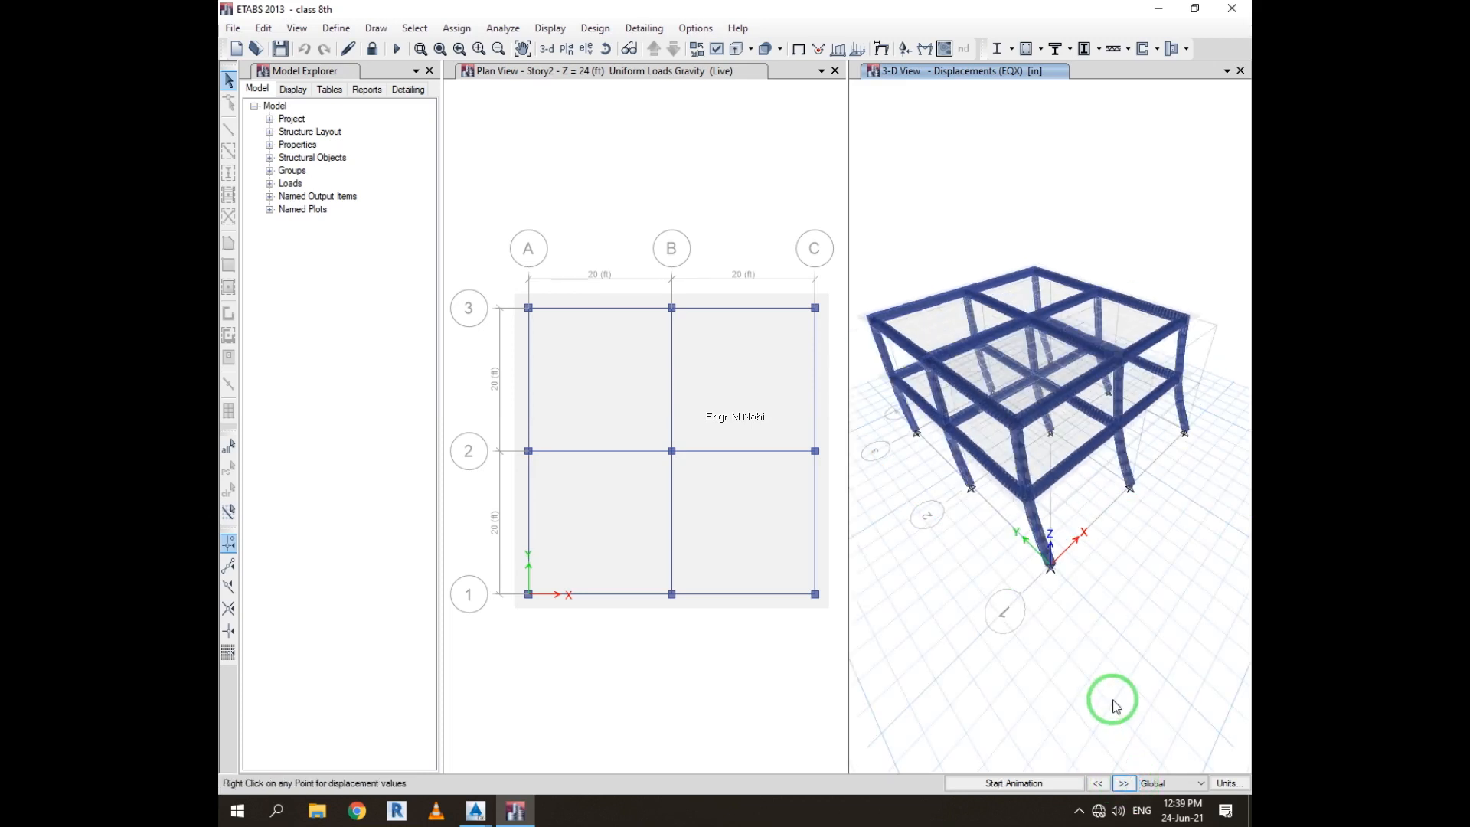
pyautogui.click(1012, 784)
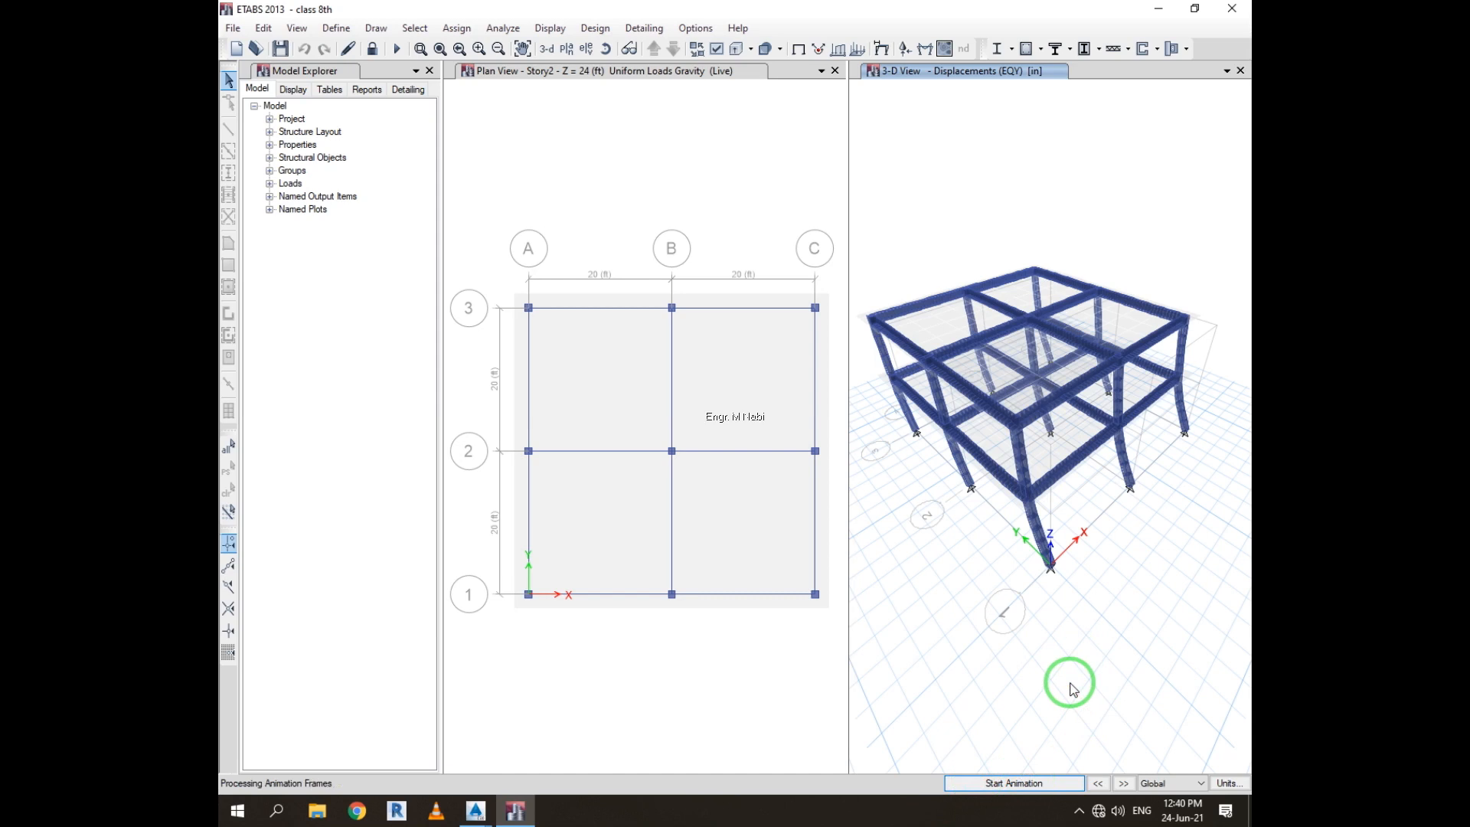
pyautogui.click(1018, 781)
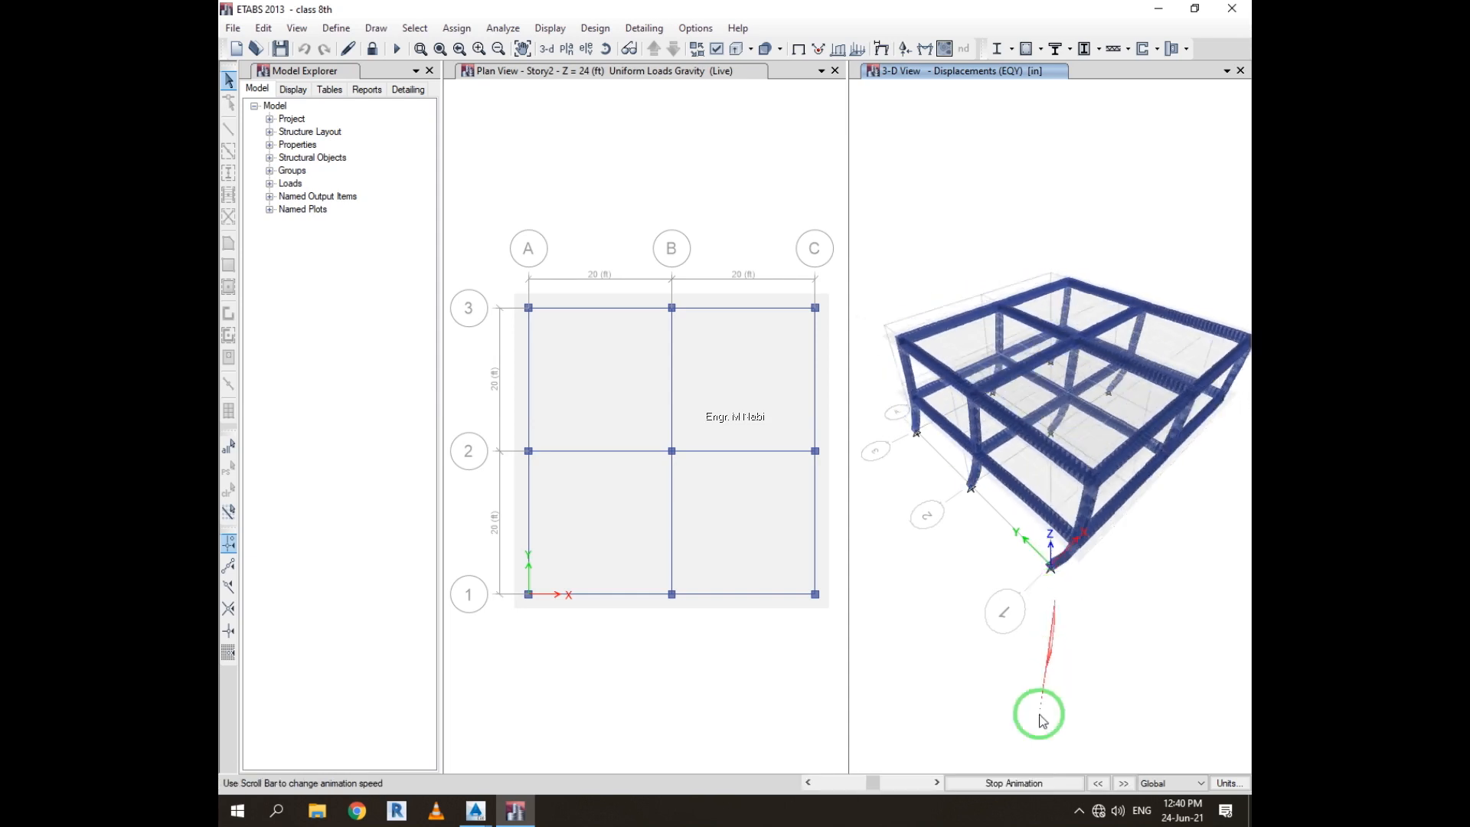
pyautogui.click(1023, 785)
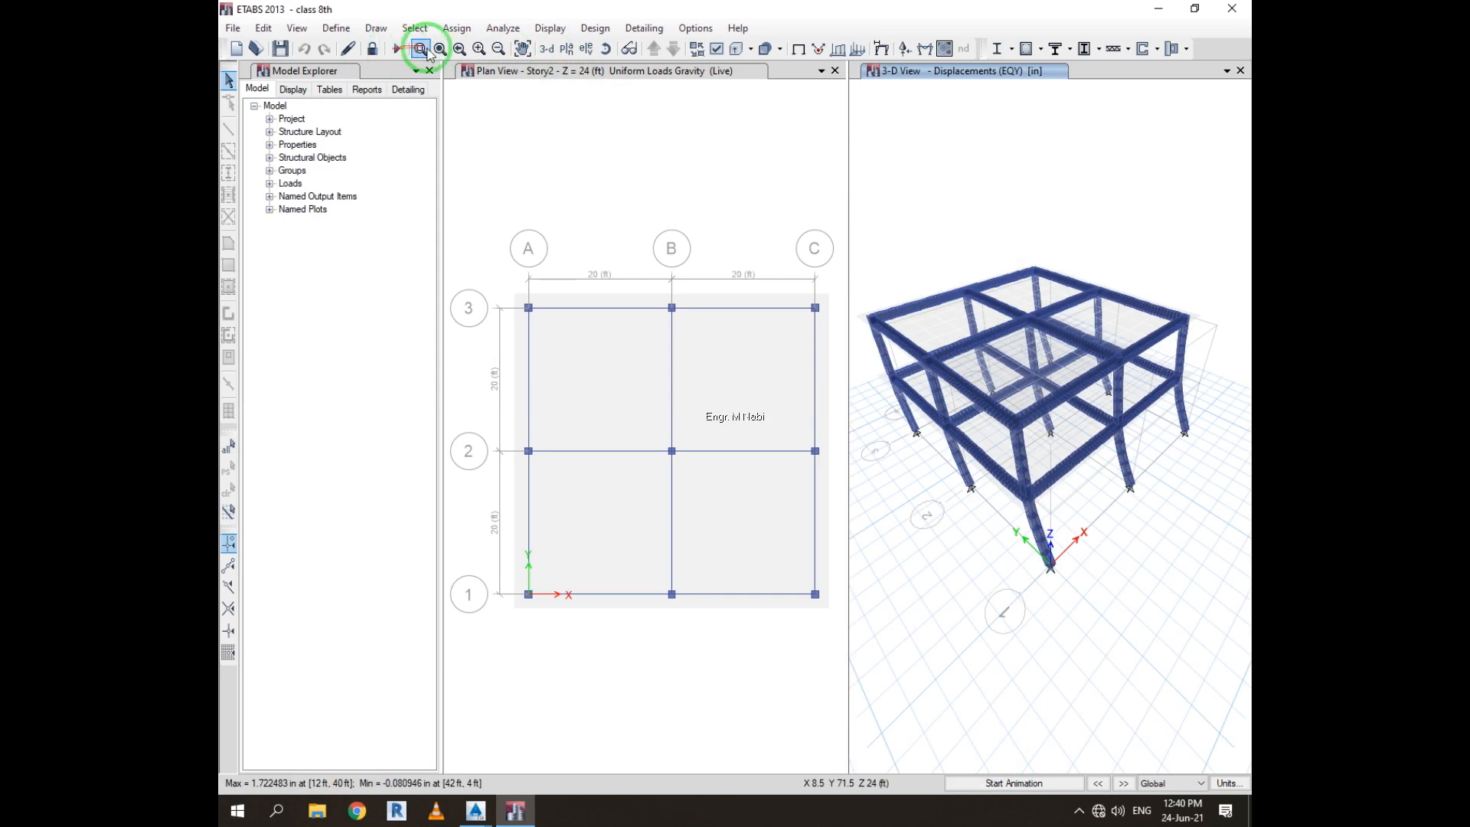
# Unlock the model, accepting deletion of the analysis results, and restore the extruded member display in the 3-D view
pyautogui.click(374, 52)
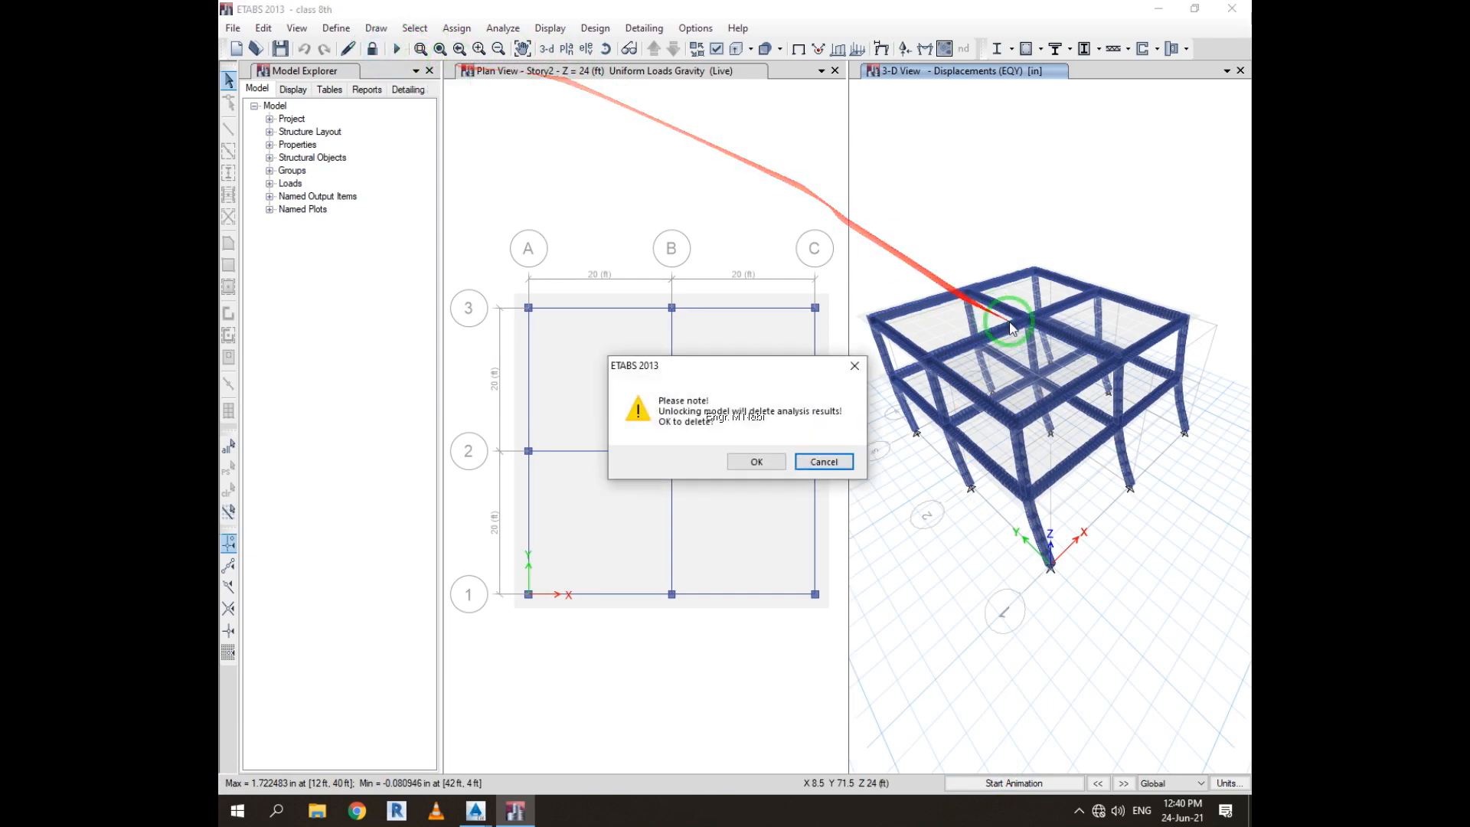
pyautogui.click(728, 456)
pyautogui.click(984, 288)
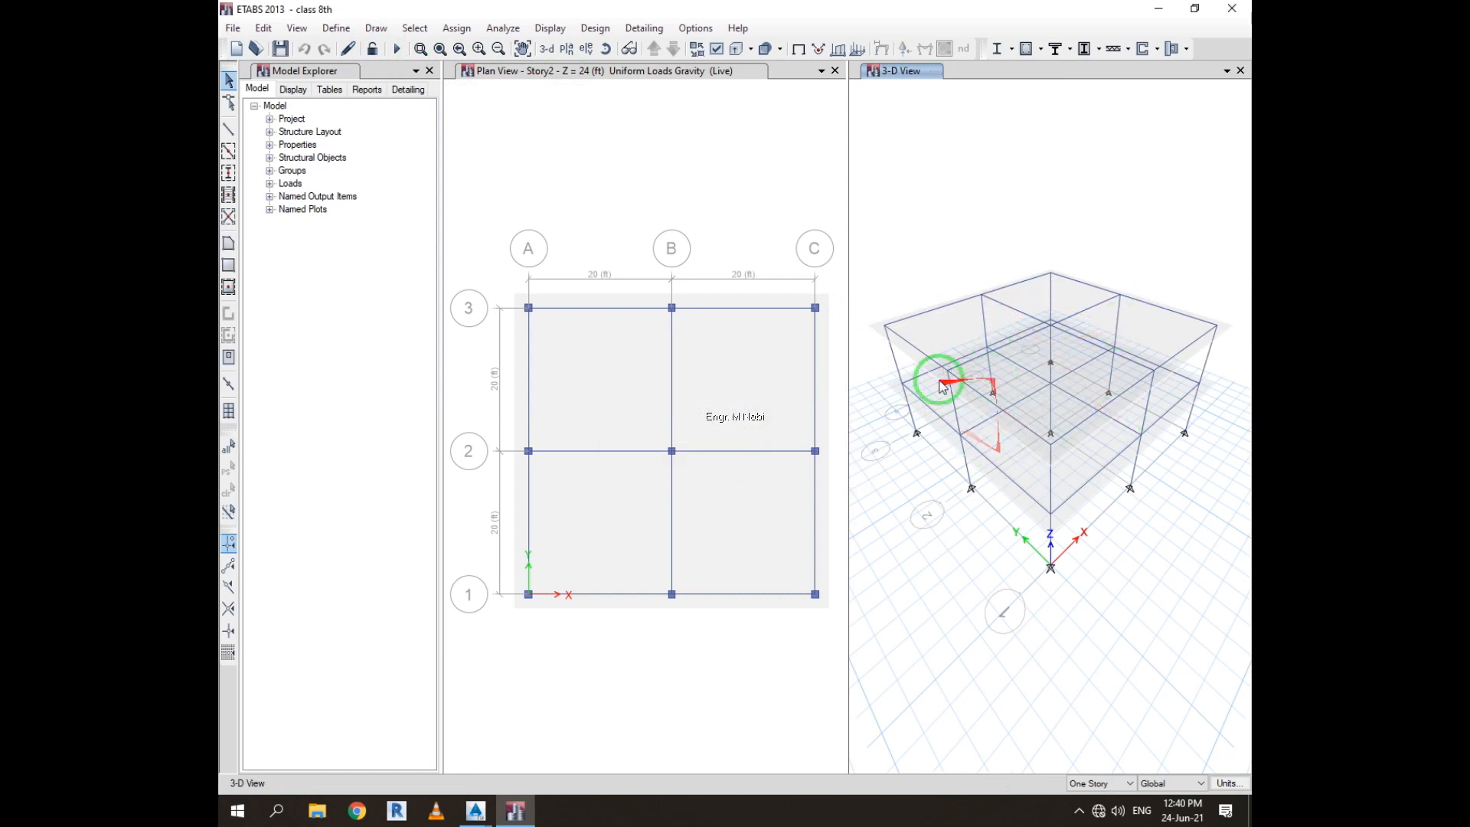
pyautogui.click(737, 49)
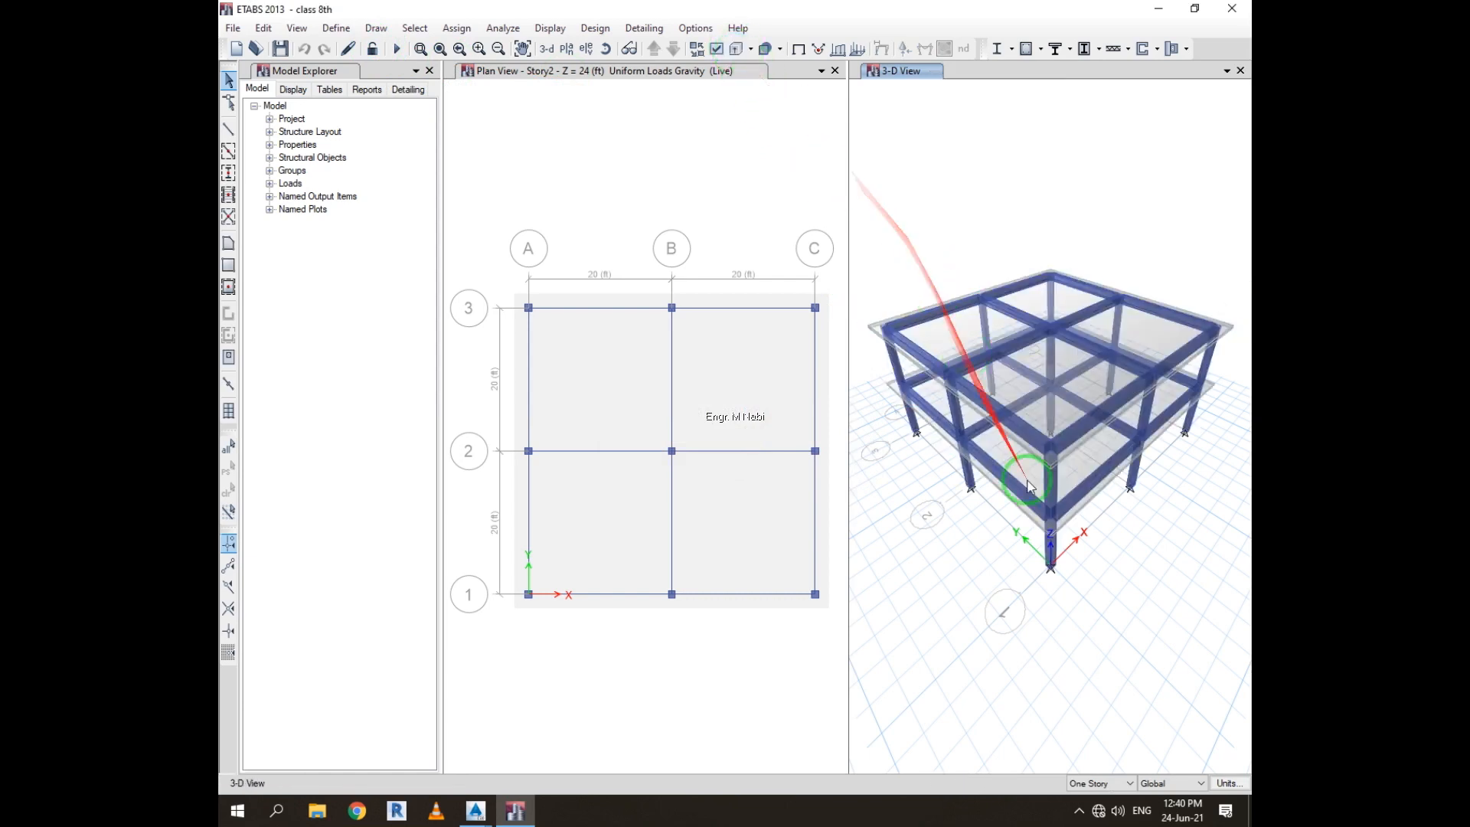
pyautogui.click(1055, 677)
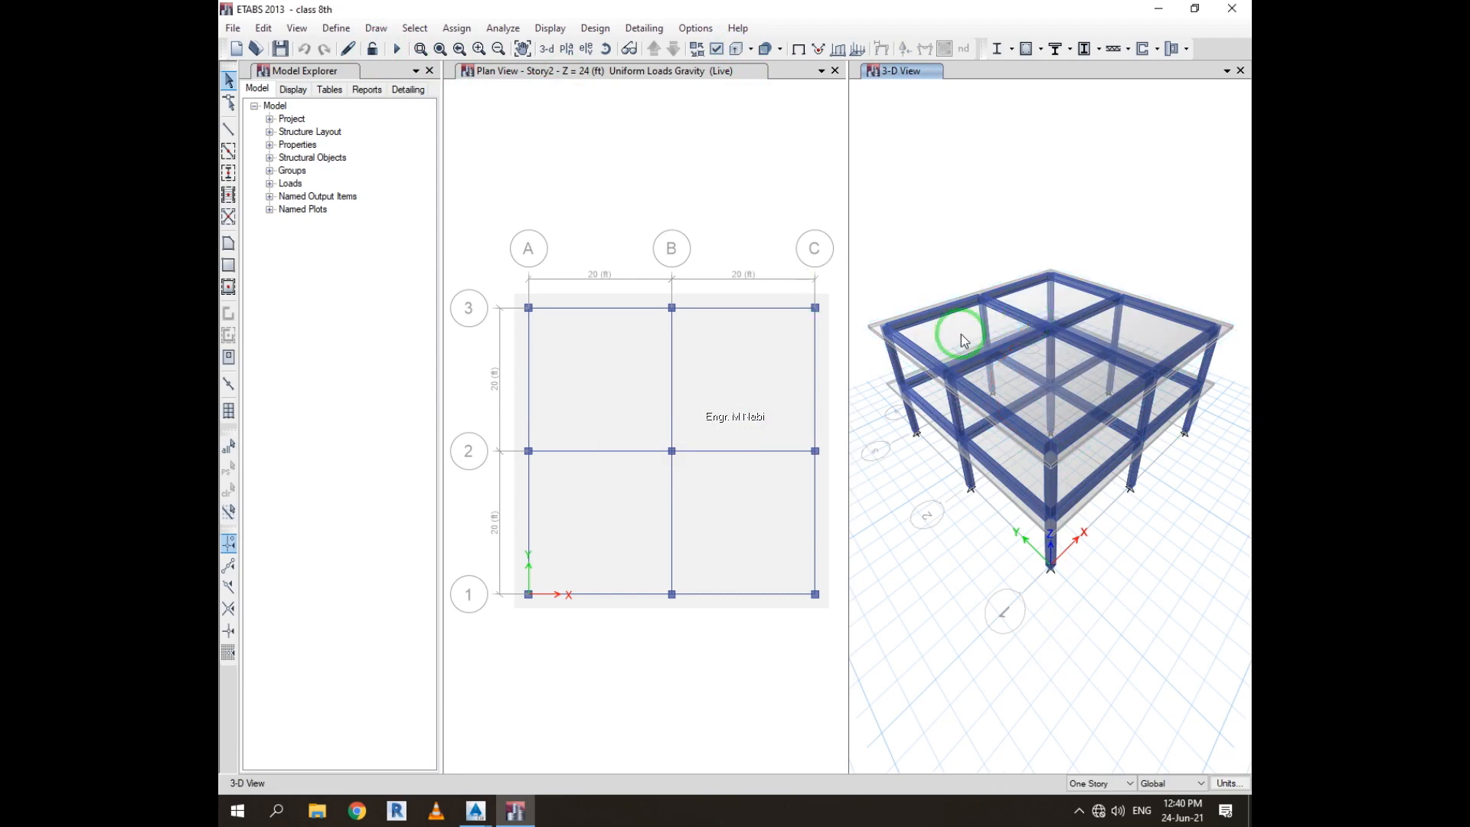
# Choose Auto Cookie Cut Object into Structural Elements as the floor auto mesh option for the selected top slab
pyautogui.scroll(5, 970, 351)
pyautogui.scroll(-5, 965, 355)
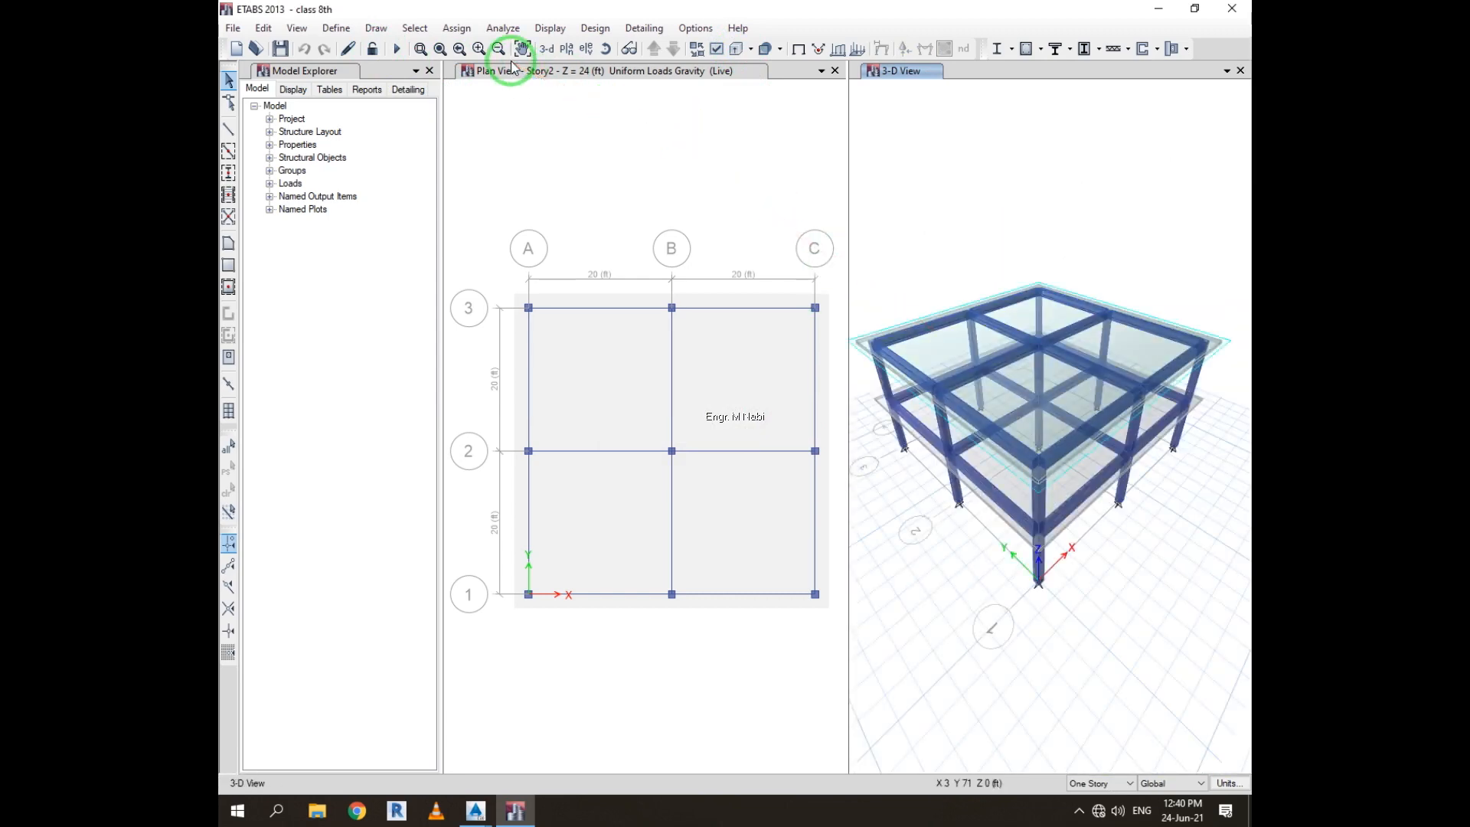
pyautogui.click(457, 28)
pyautogui.moveTo(545, 98)
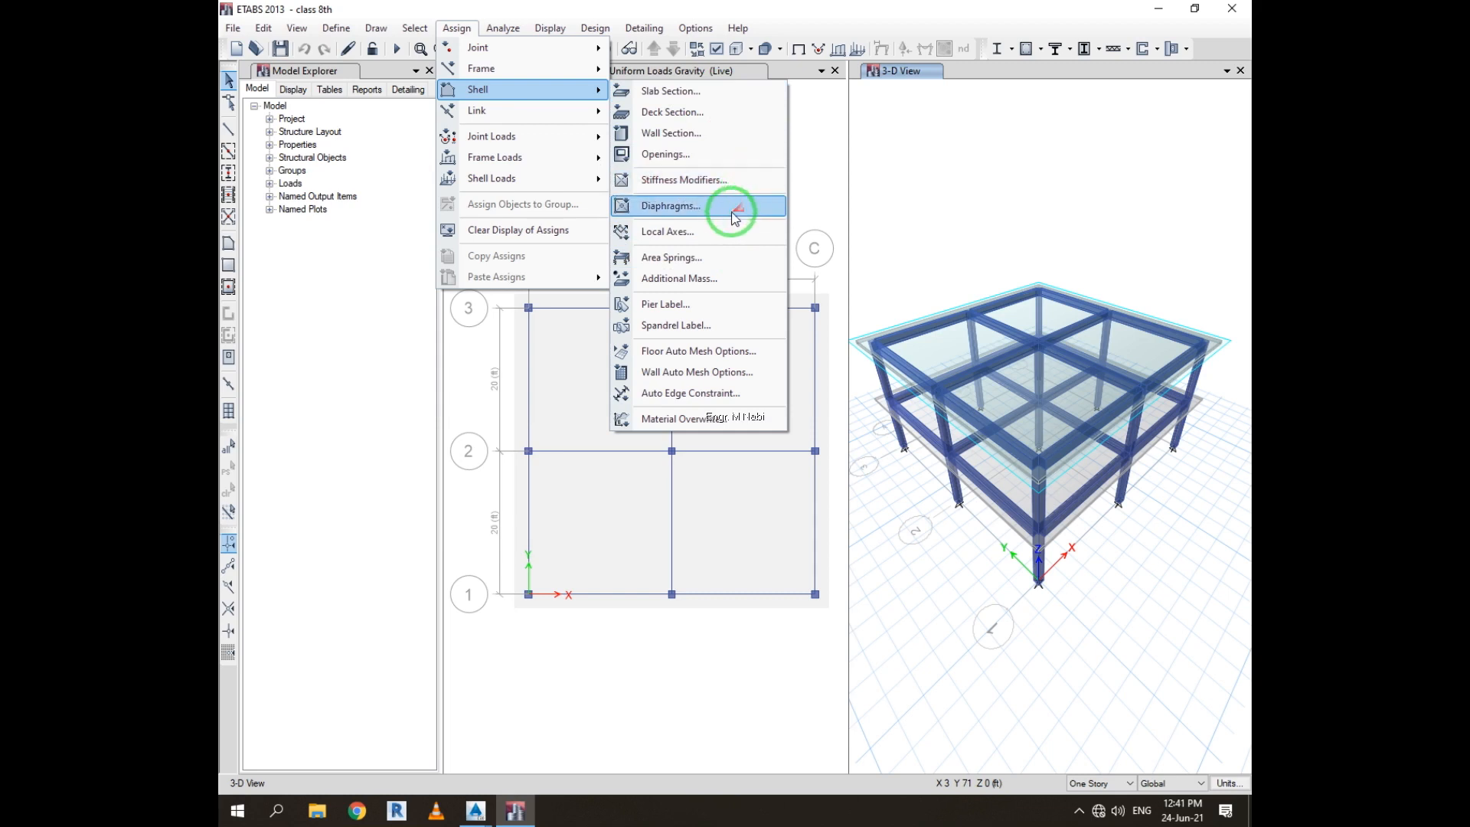
pyautogui.moveTo(516, 181)
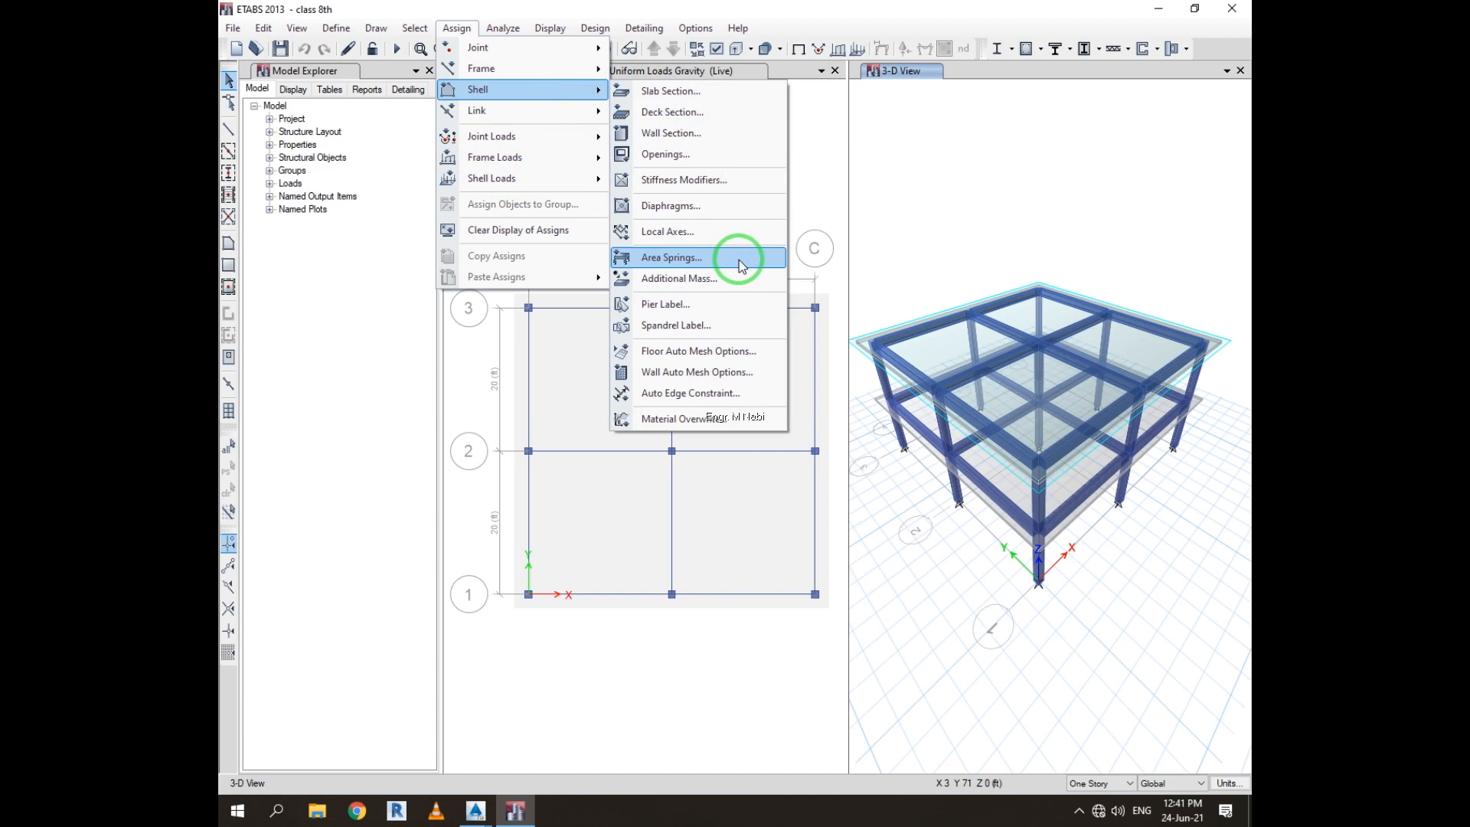
pyautogui.click(762, 355)
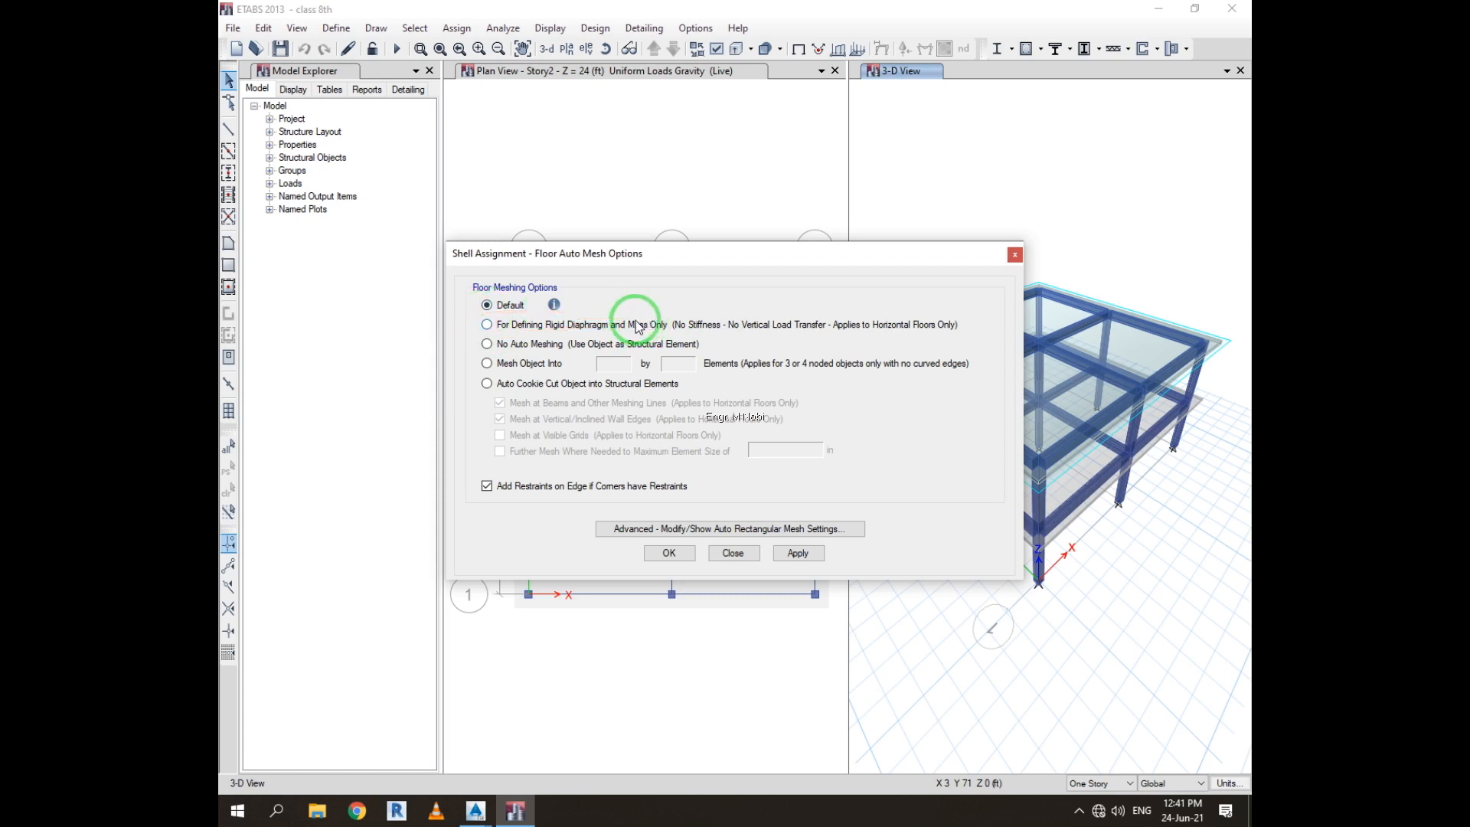
pyautogui.click(520, 344)
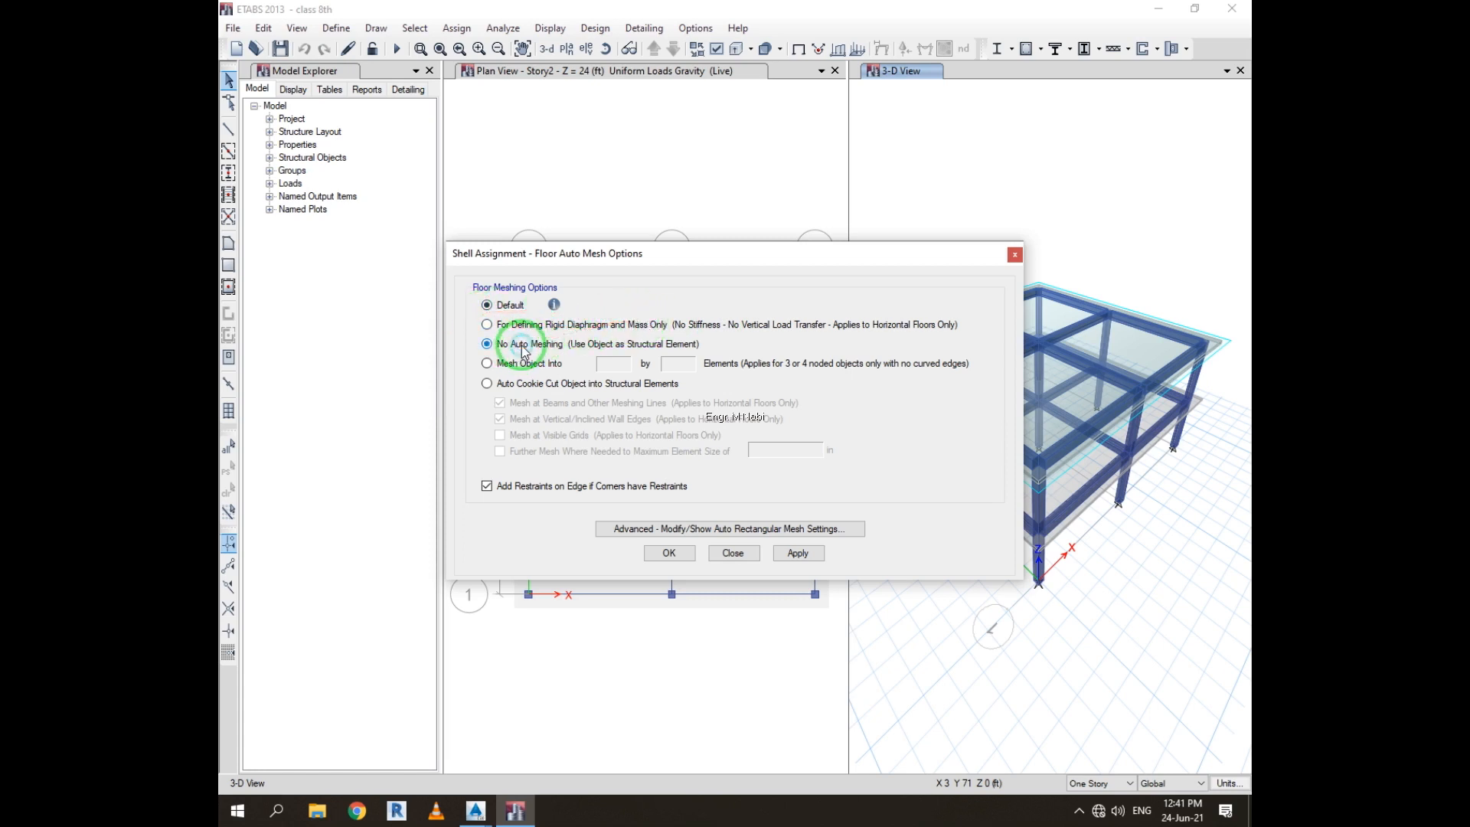
pyautogui.click(531, 365)
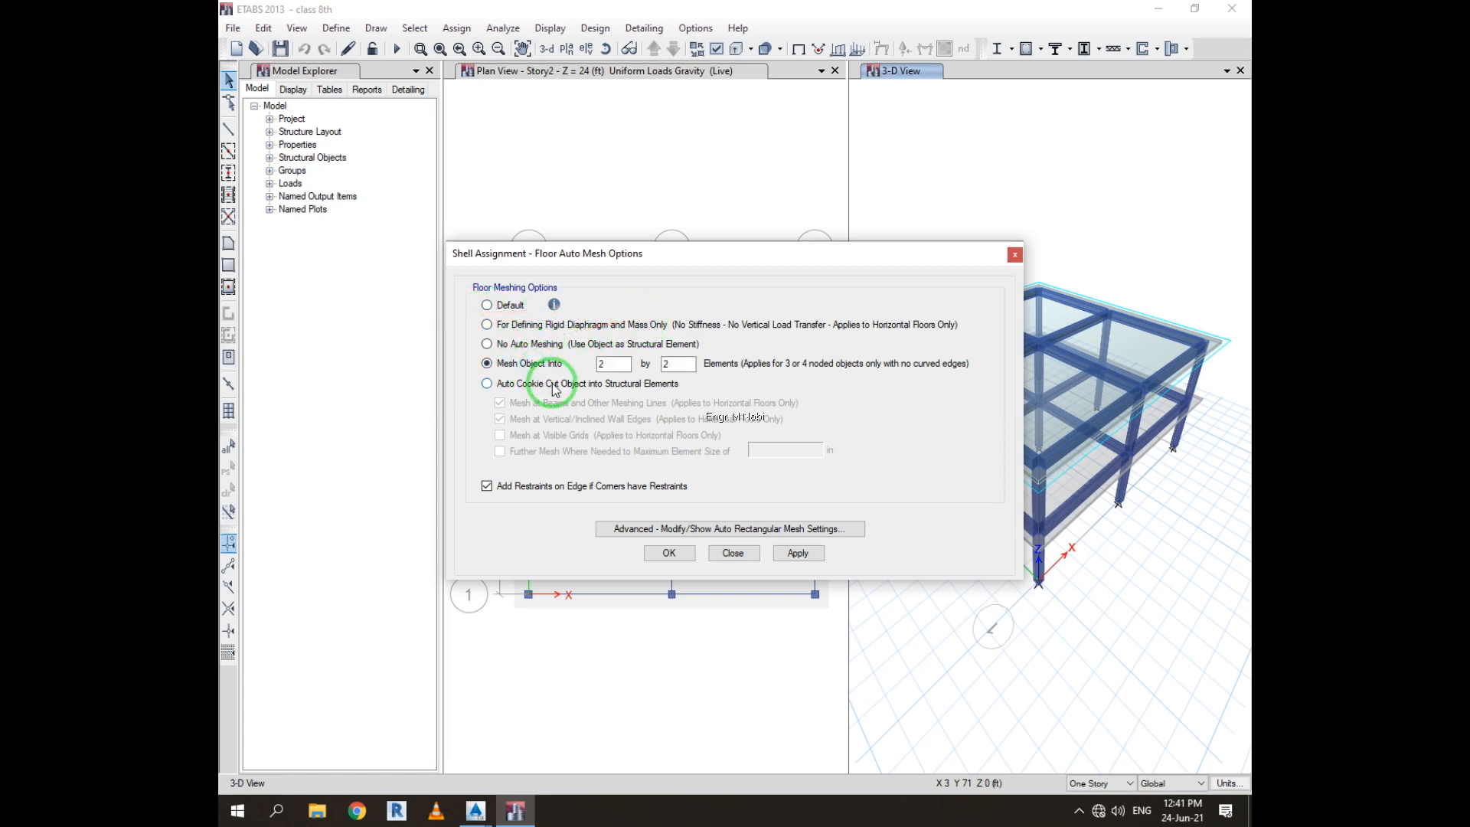
pyautogui.click(554, 385)
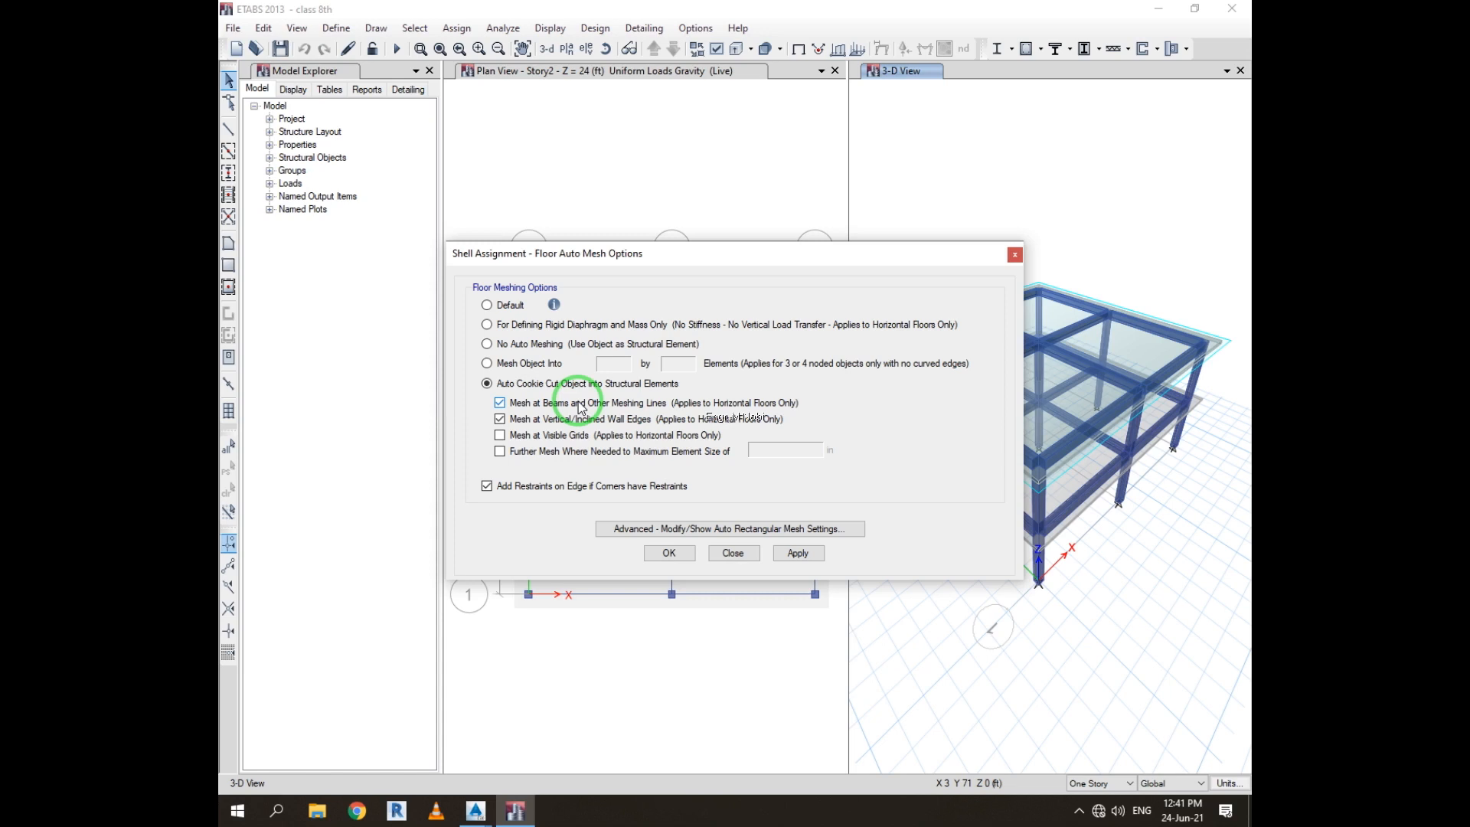
# Enable meshing at visible grids and further meshing to a maximum element size of 36 in, and assign the options
pyautogui.click(499, 435)
pyautogui.click(500, 451)
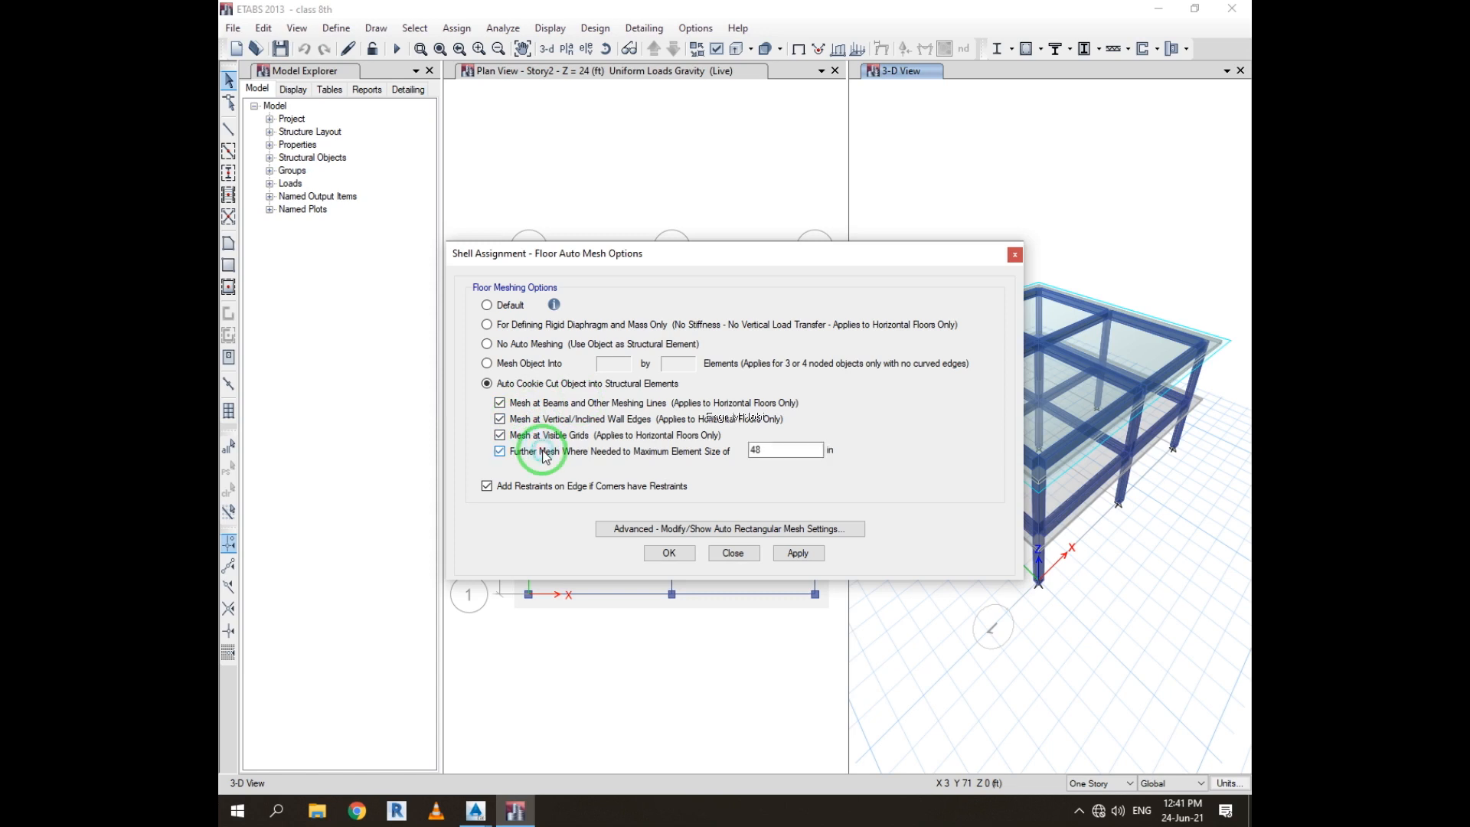
pyautogui.moveTo(771, 451); pyautogui.dragTo(722, 451)
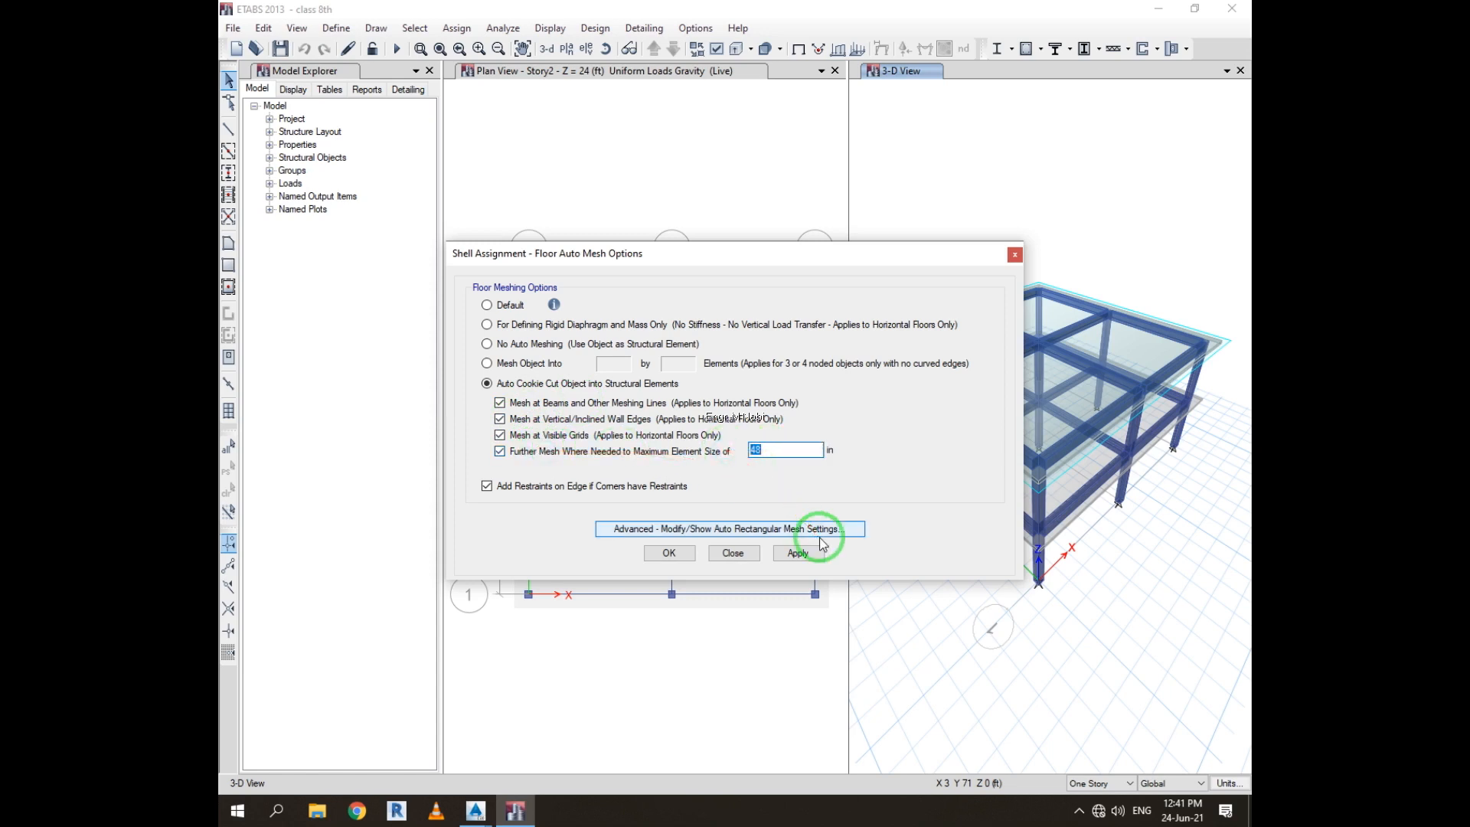
pyautogui.write('36')
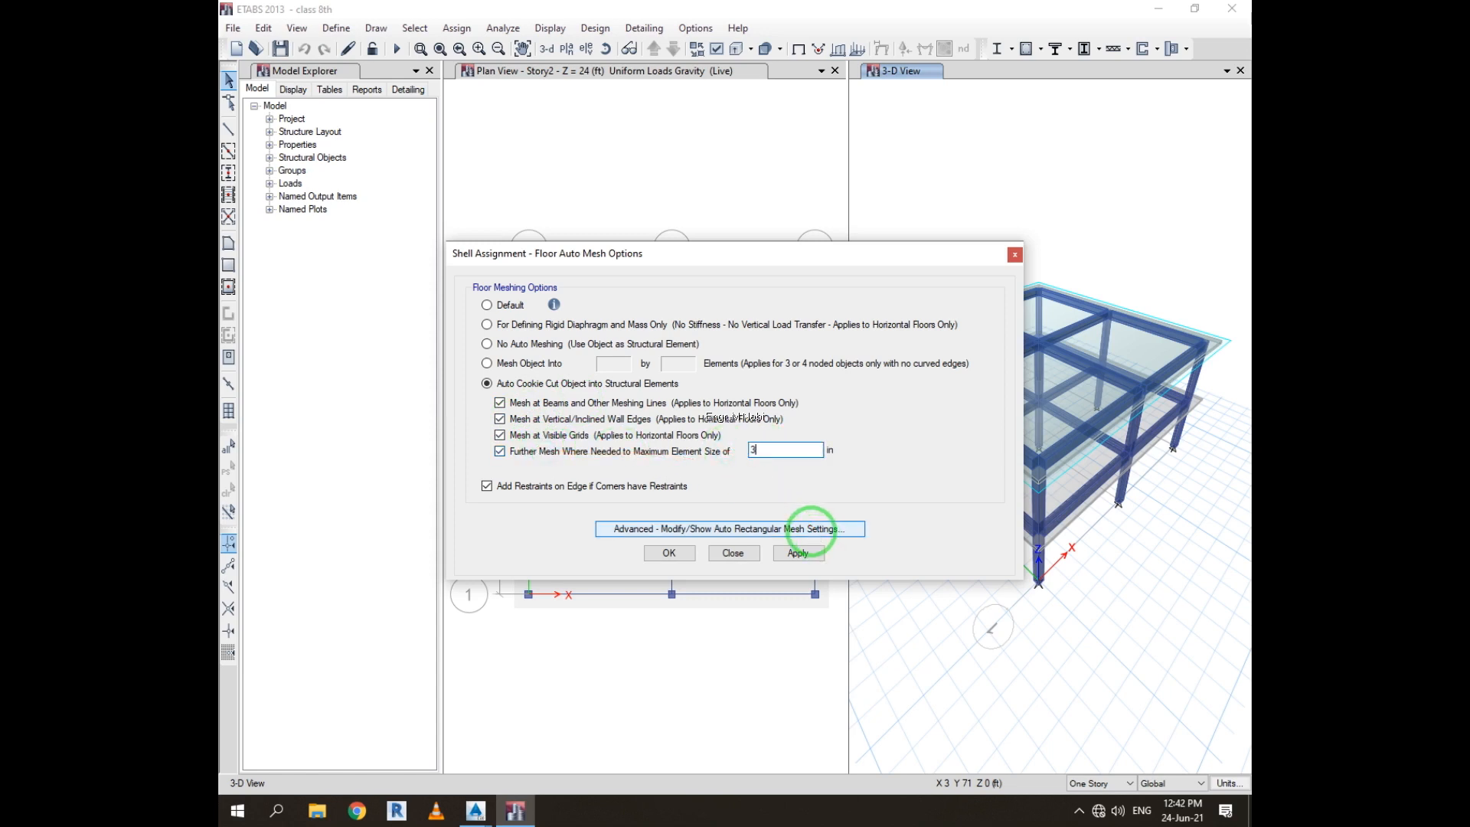
pyautogui.click(670, 554)
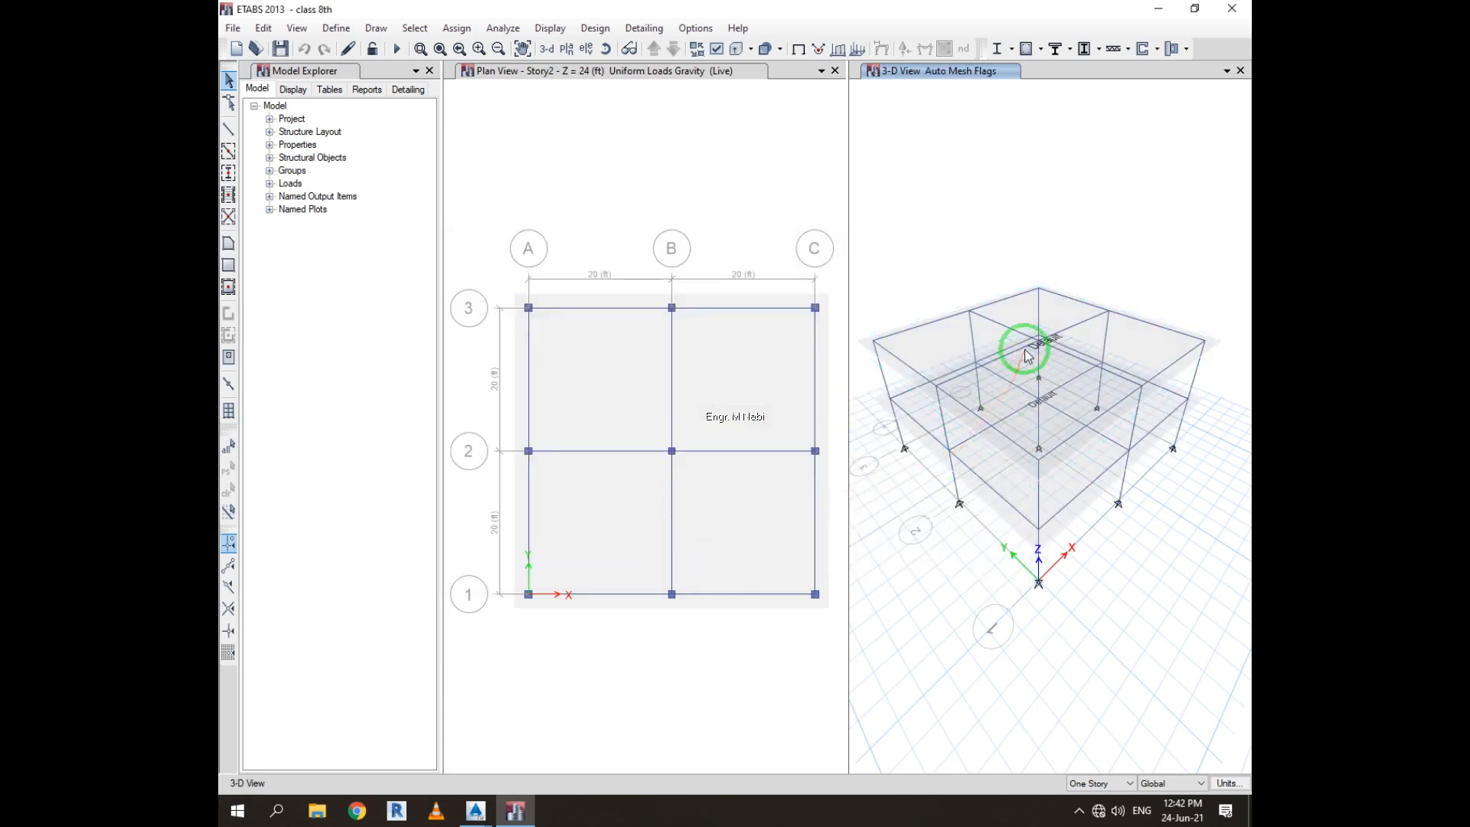
# Inspect the loads assigned to the Story2 slab in its slab information and close it without changes
pyautogui.moveTo(943, 337)
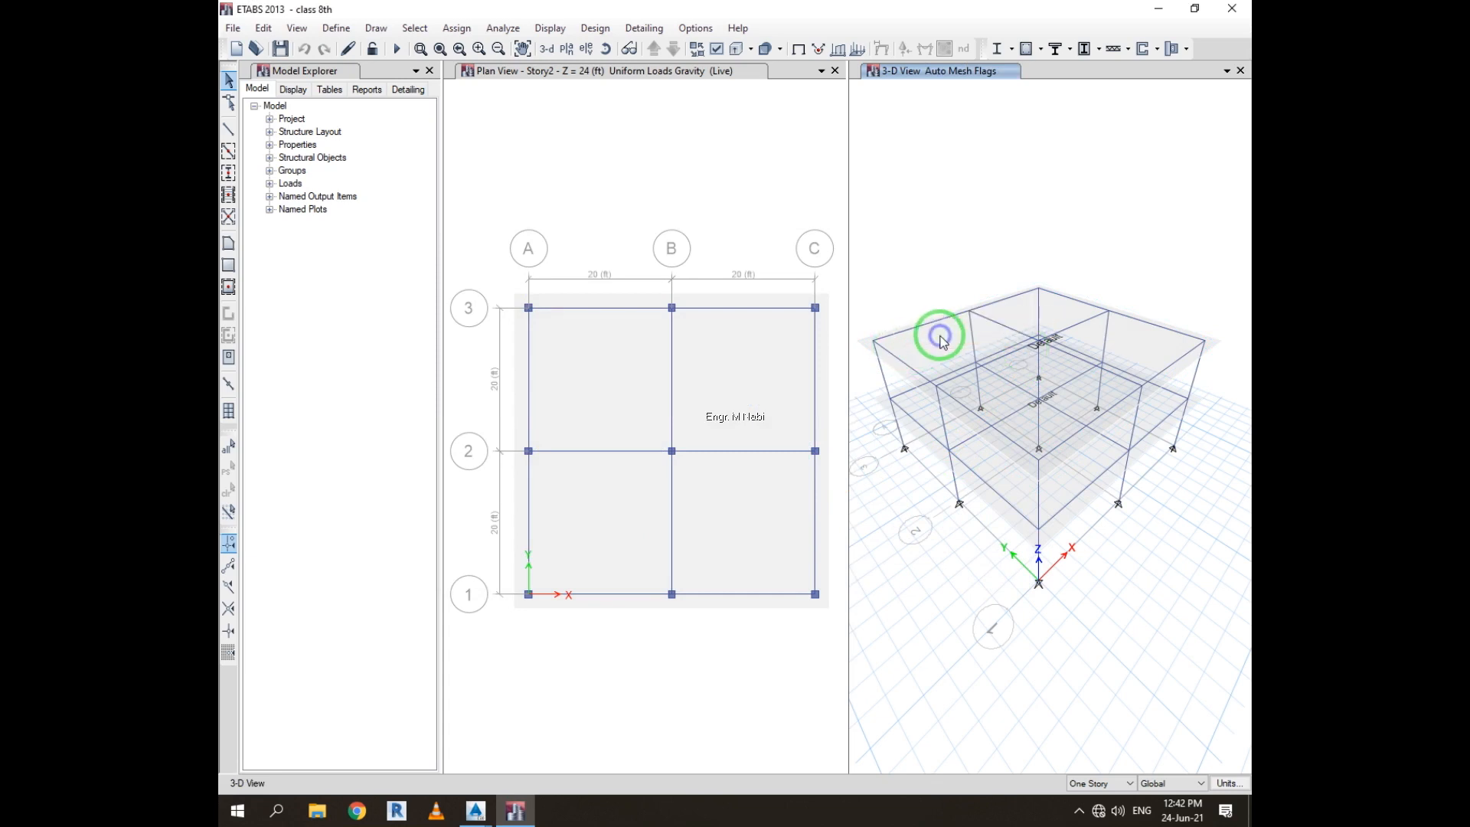
pyautogui.rightClick(944, 337)
pyautogui.click(763, 267)
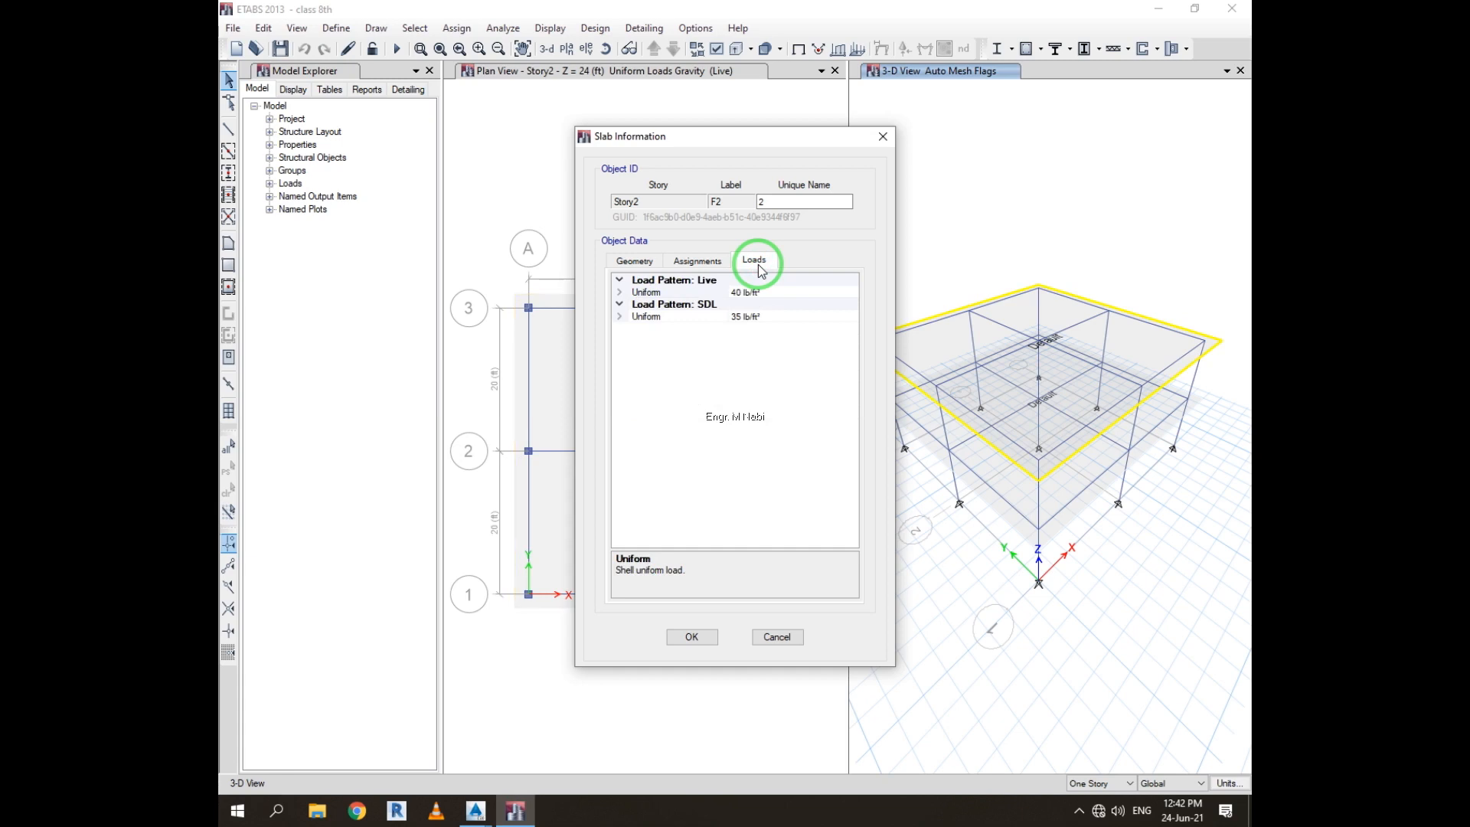
pyautogui.click(880, 139)
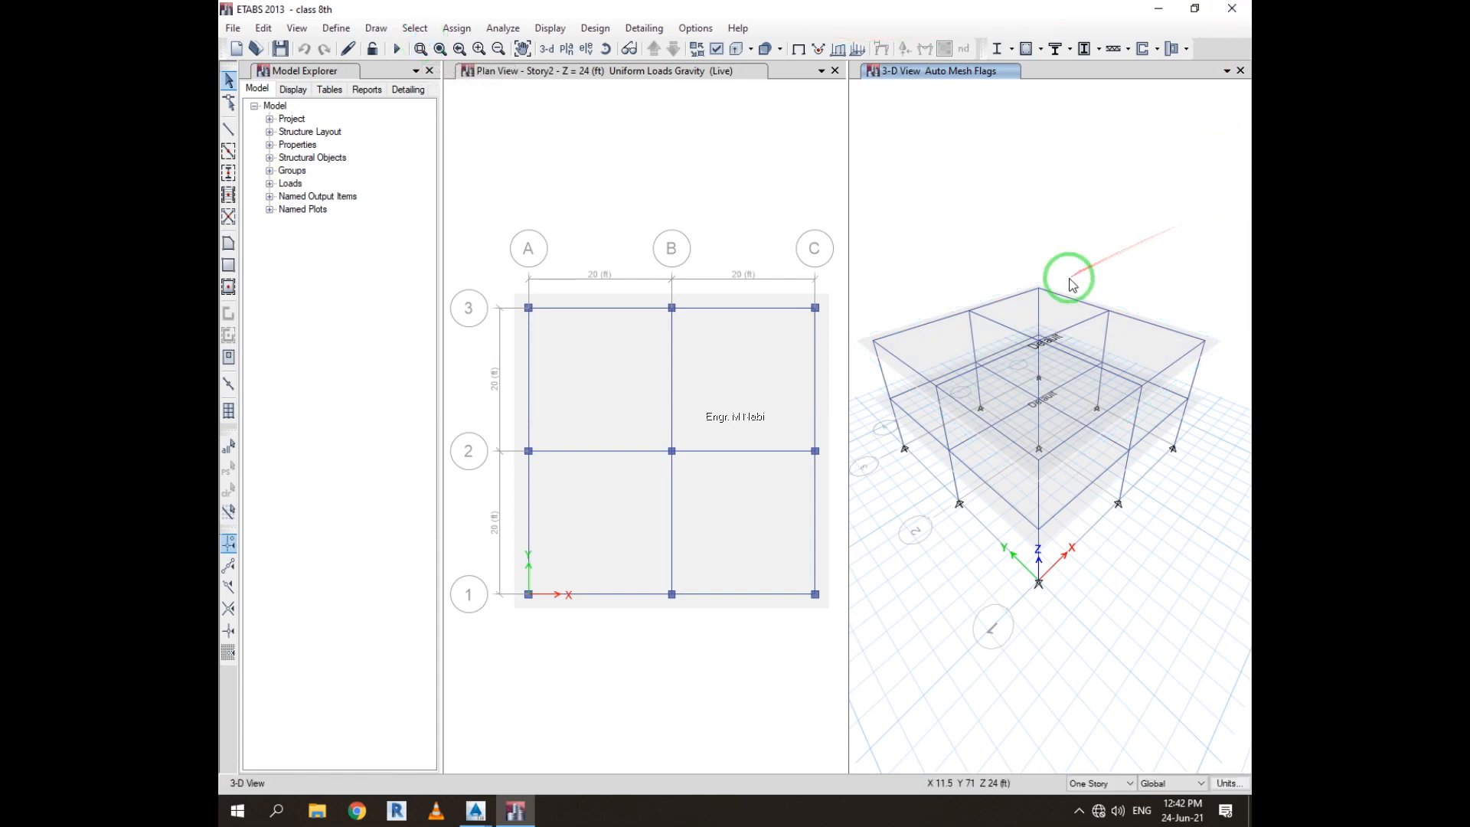
# Run the analysis again and animate the Dead load displacements of the meshed model, stopping the animation after viewing
pyautogui.press('F5')
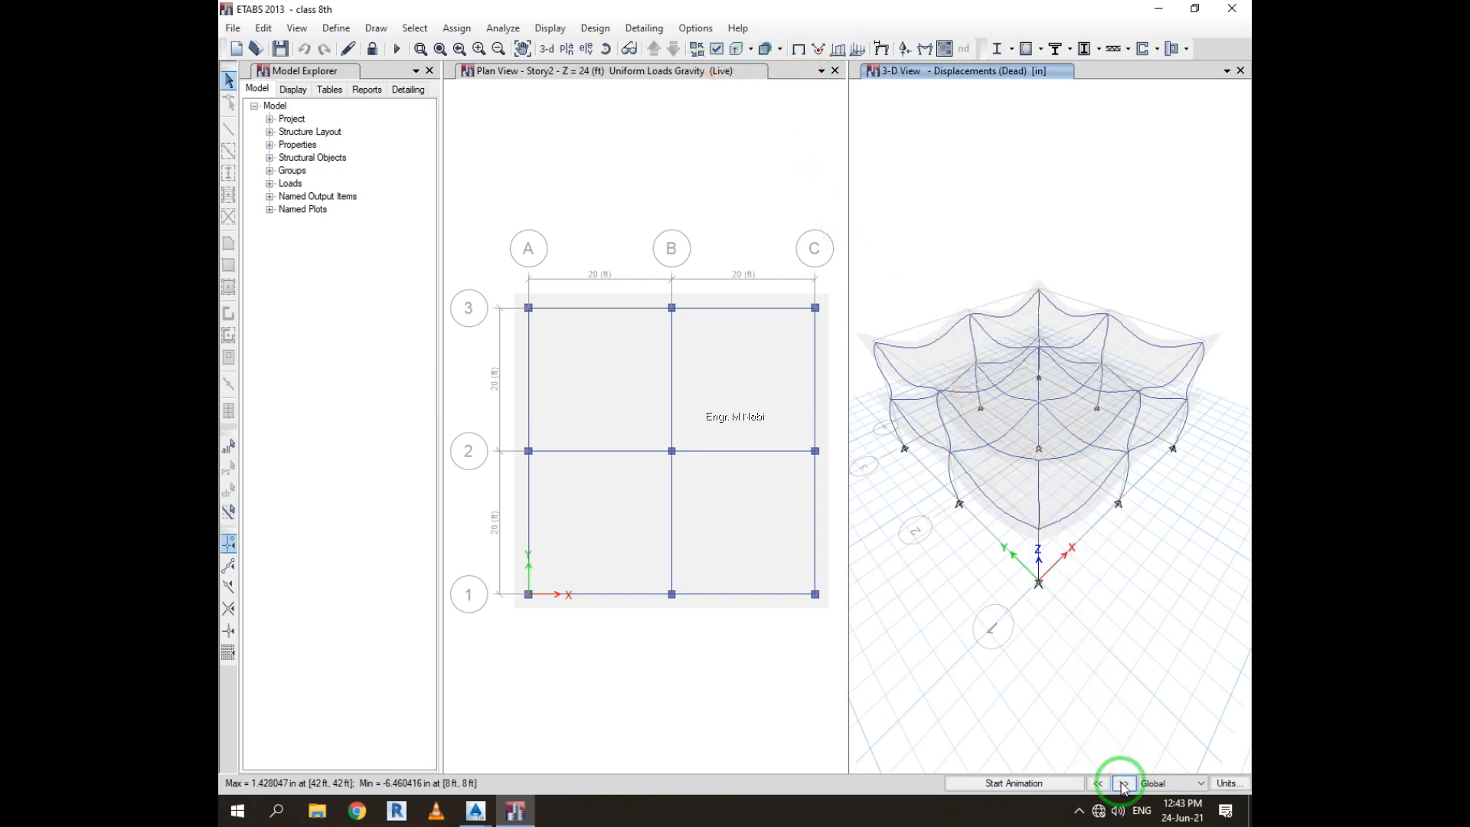
pyautogui.click(1042, 783)
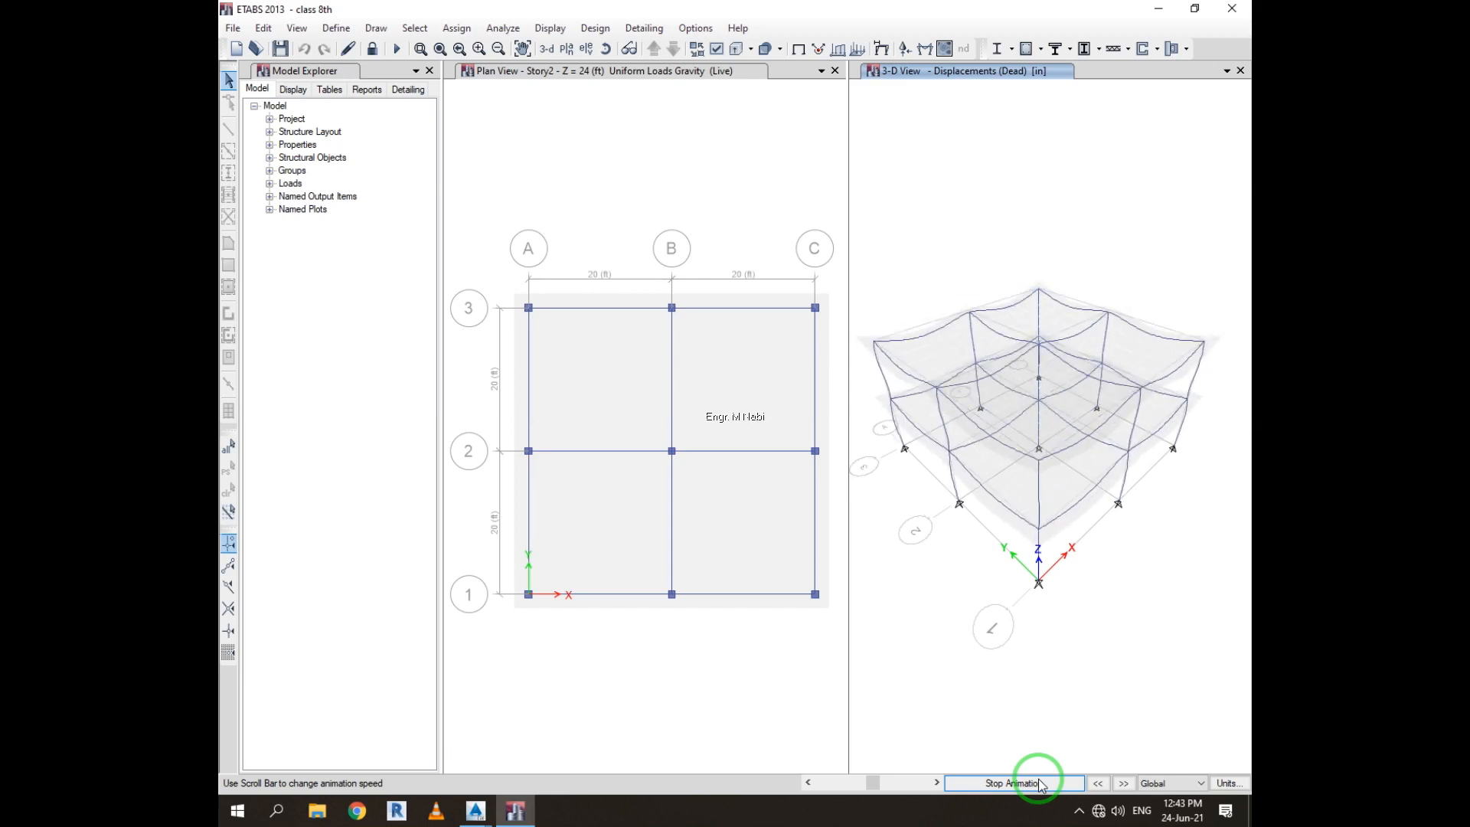
pyautogui.click(987, 783)
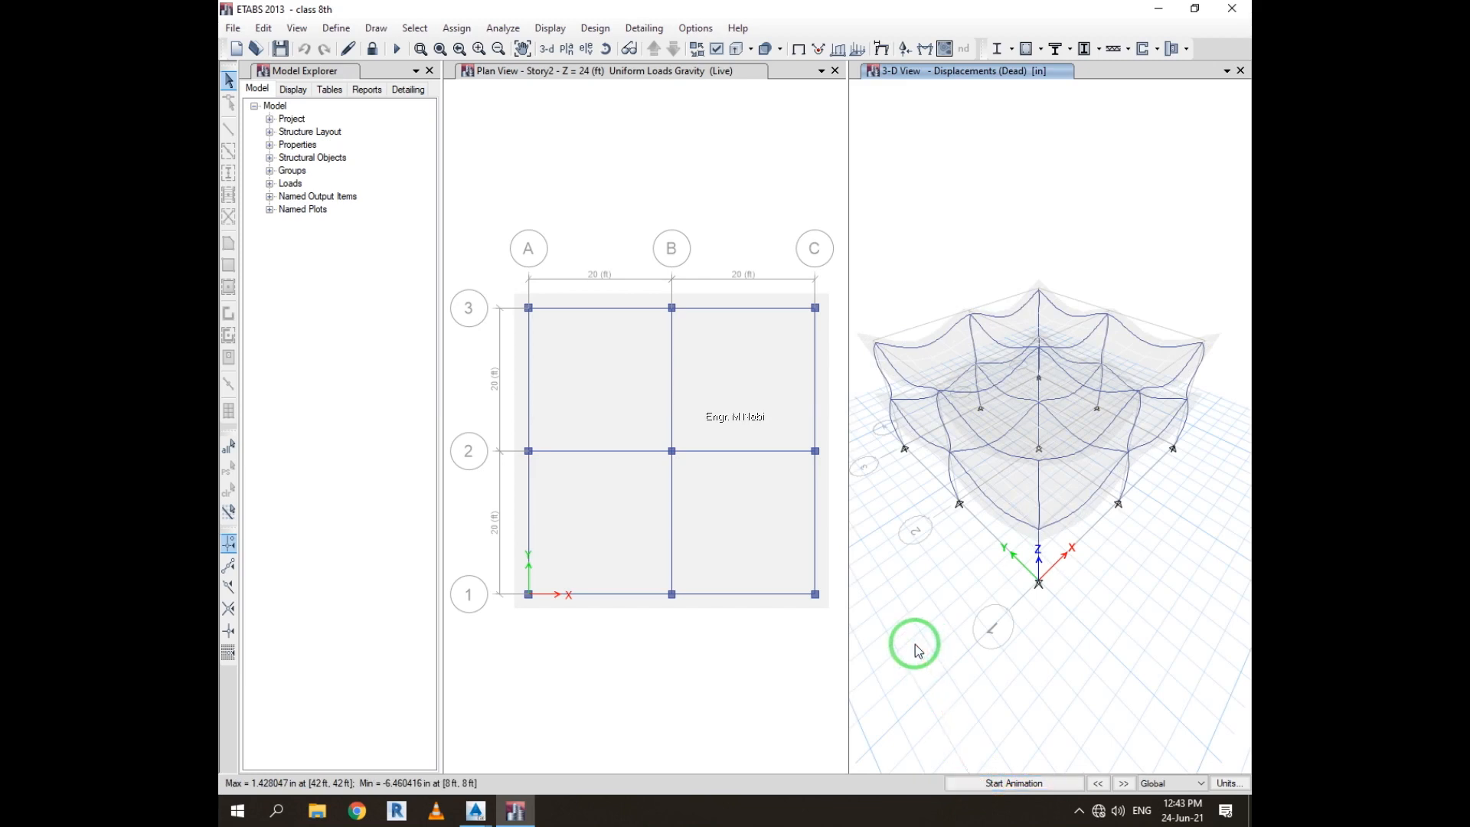
# Save the class 8th model and close ETABS
pyautogui.hotkey('ctrl', 's')
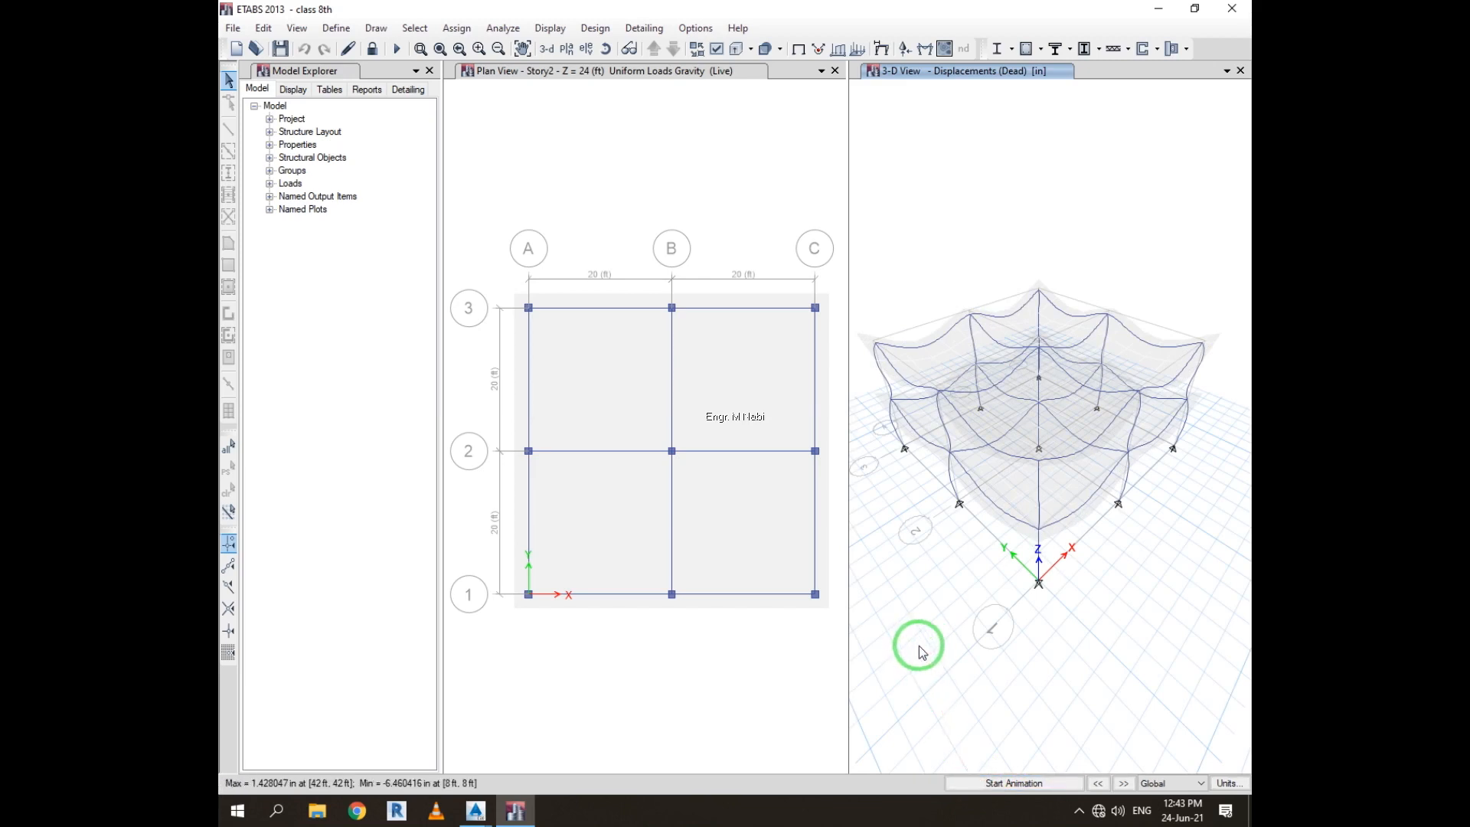
pyautogui.click(1227, 9)
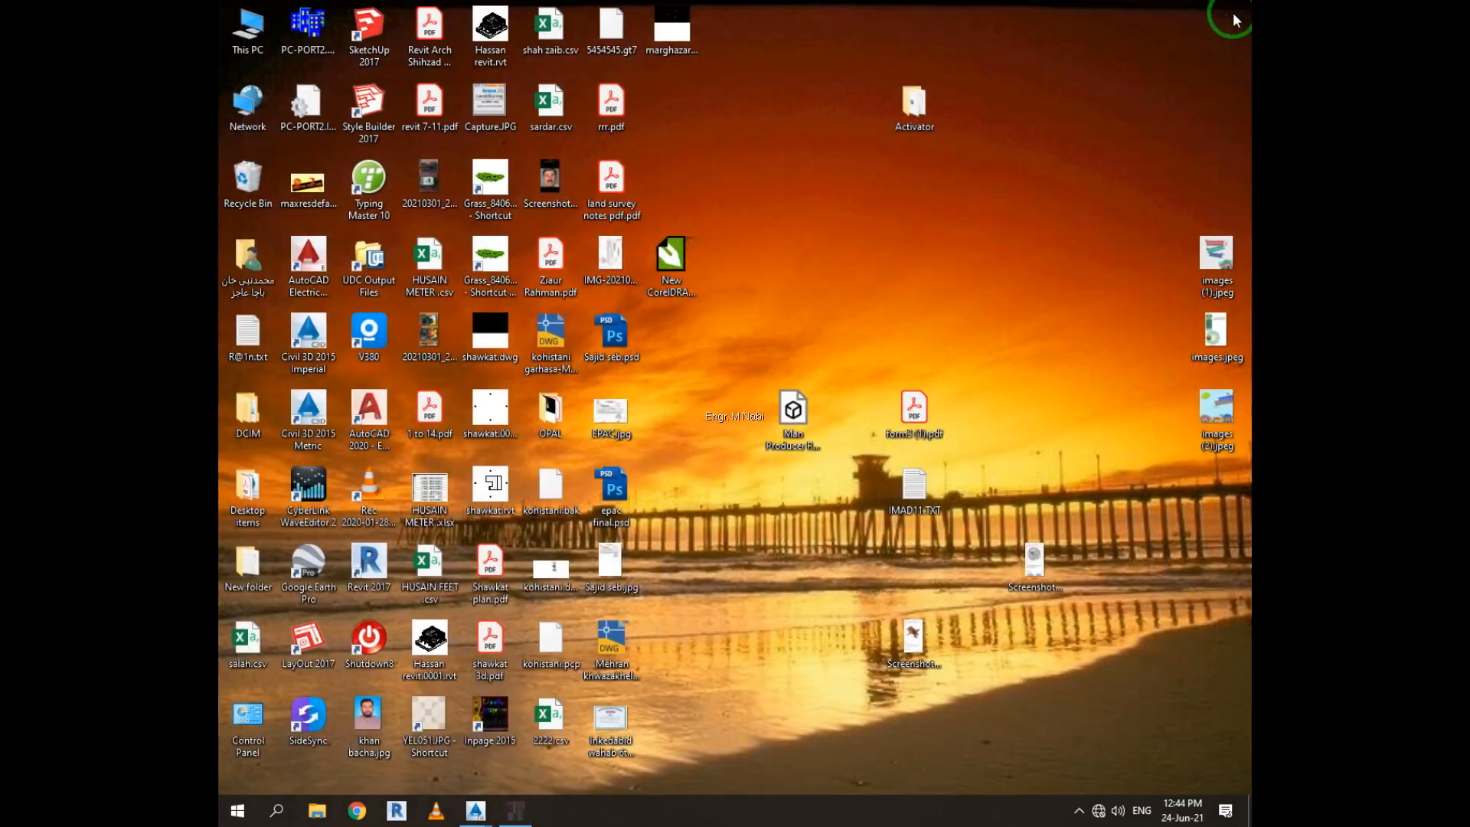
pyautogui.click(1079, 807)
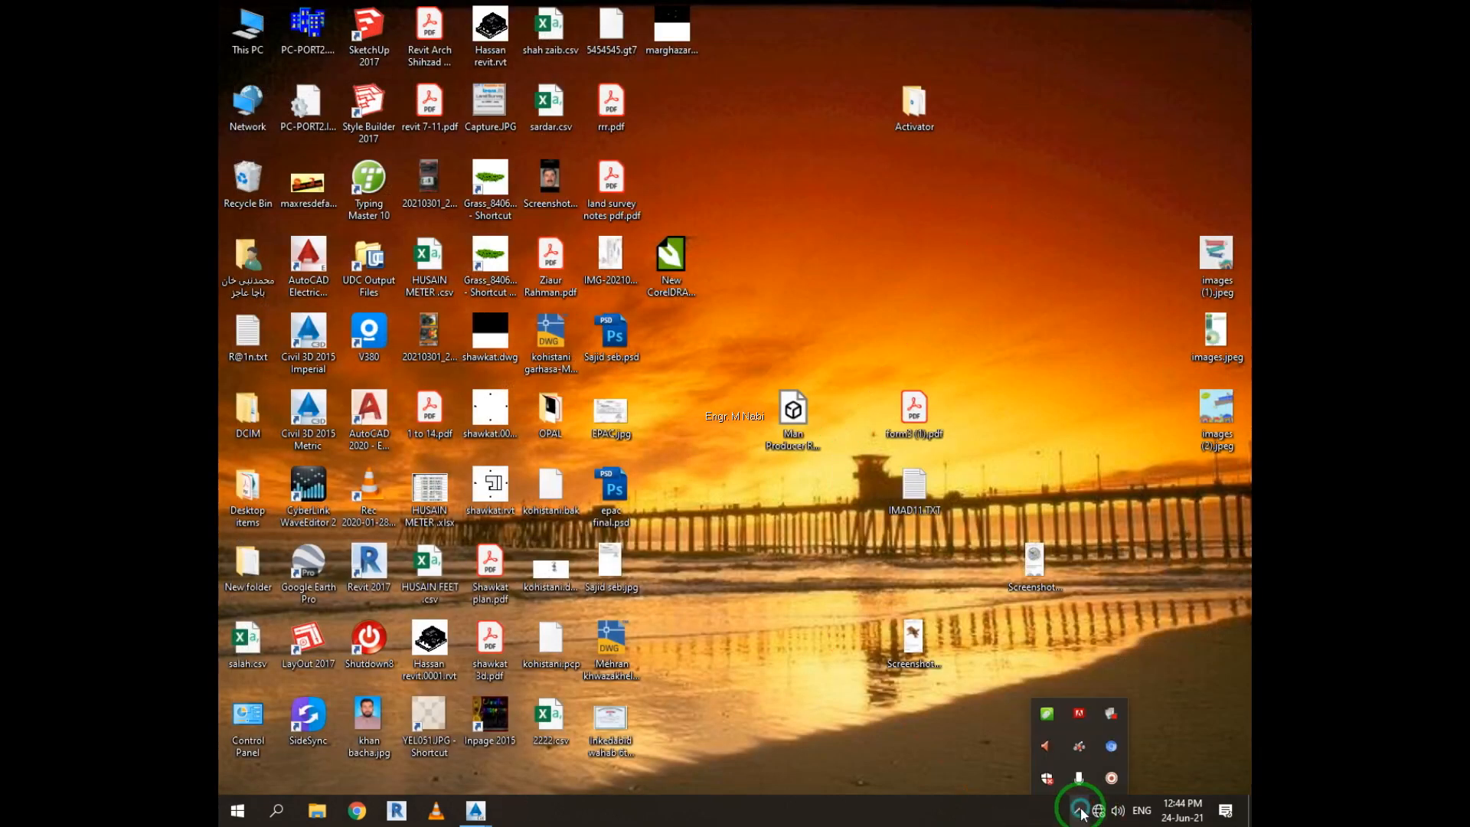